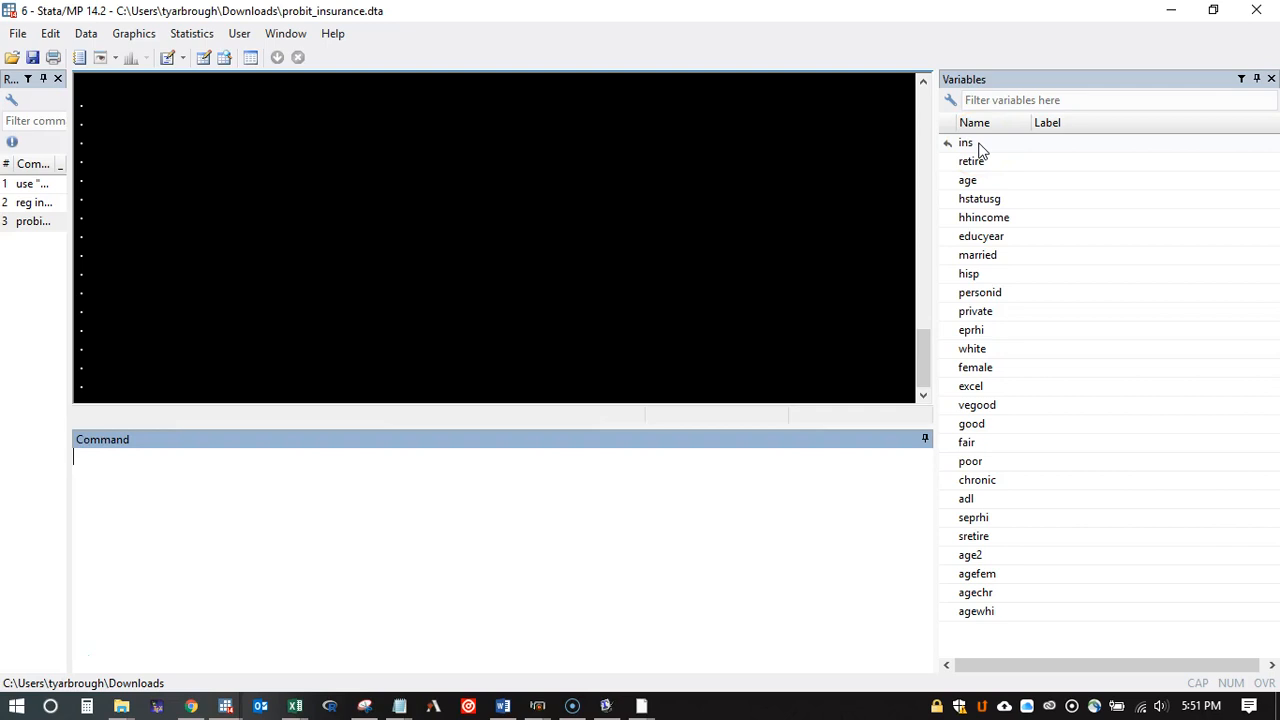
Step: Enter the linear regression command "reg ins retire age hstatusg hhincome educyear married hisp" without running it
{"action": "left_click", "coordinate": [979, 150]}
{"action": "left_click", "coordinate": [931, 472]}
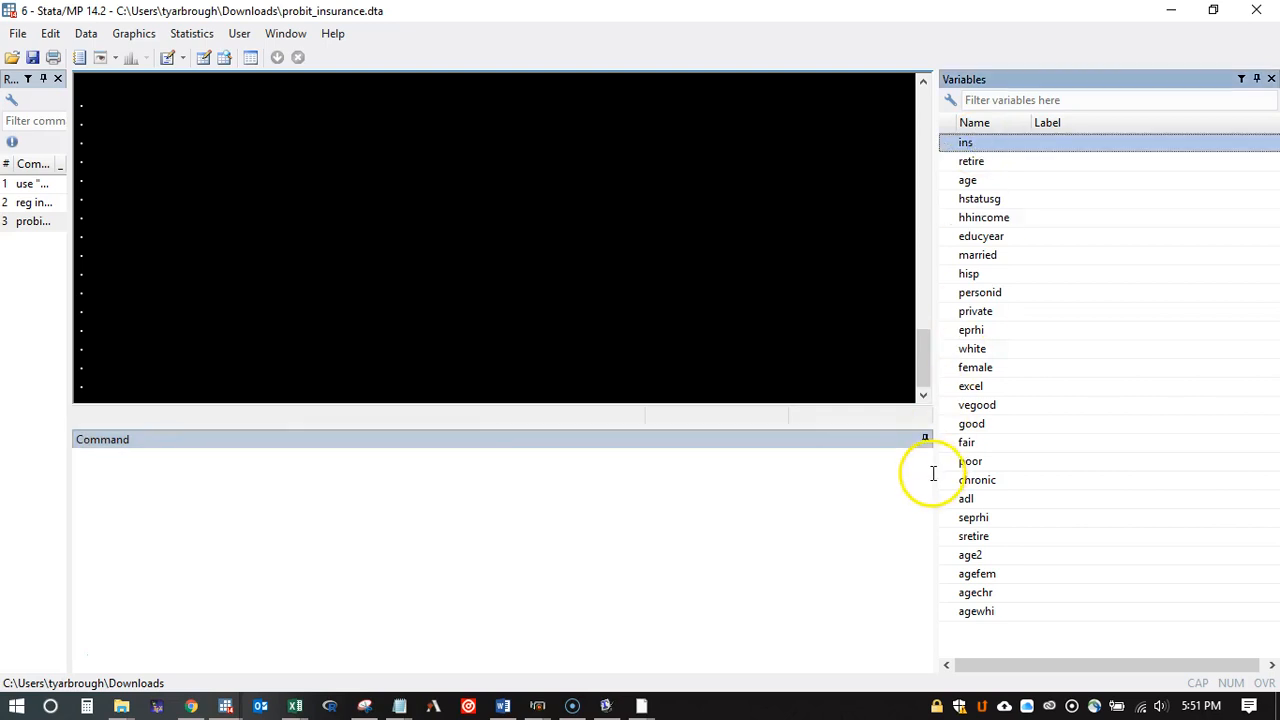
{"action": "left_click", "coordinate": [547, 501]}
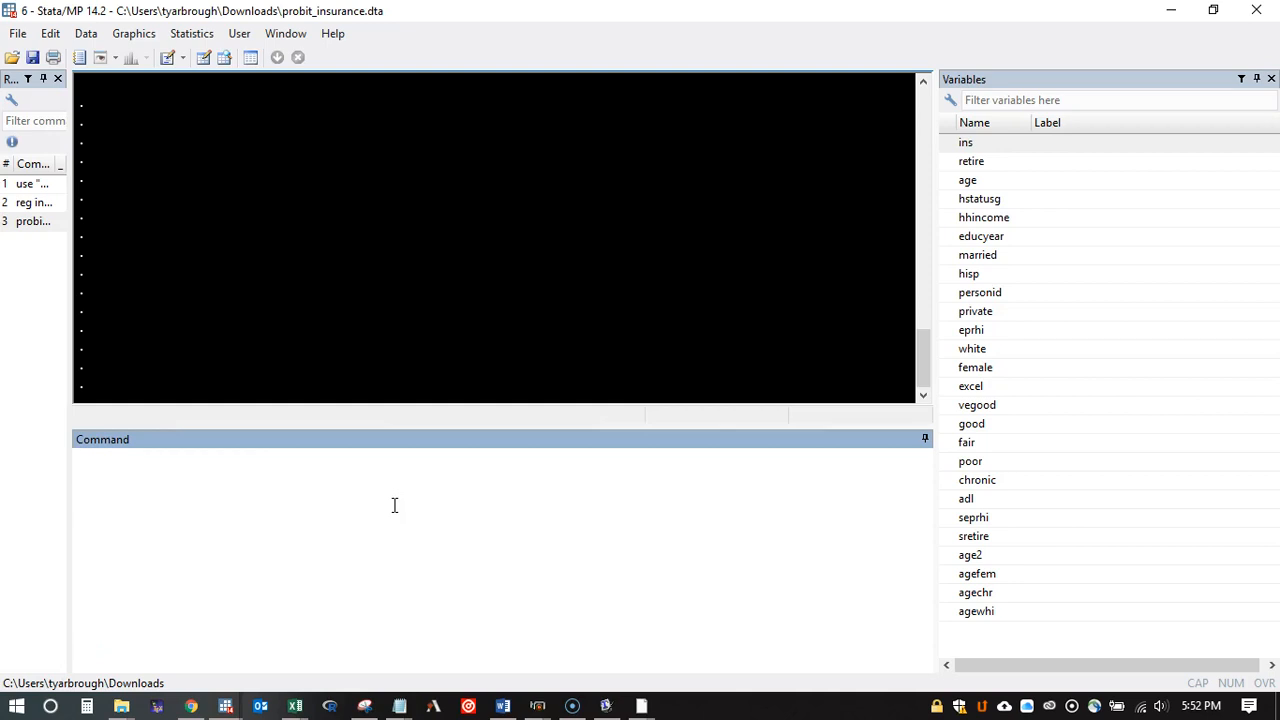
{"action": "type", "text": "reg ins"}
{"action": "type", "text": "retire age hstatusg hhincome educyear married hisp"}
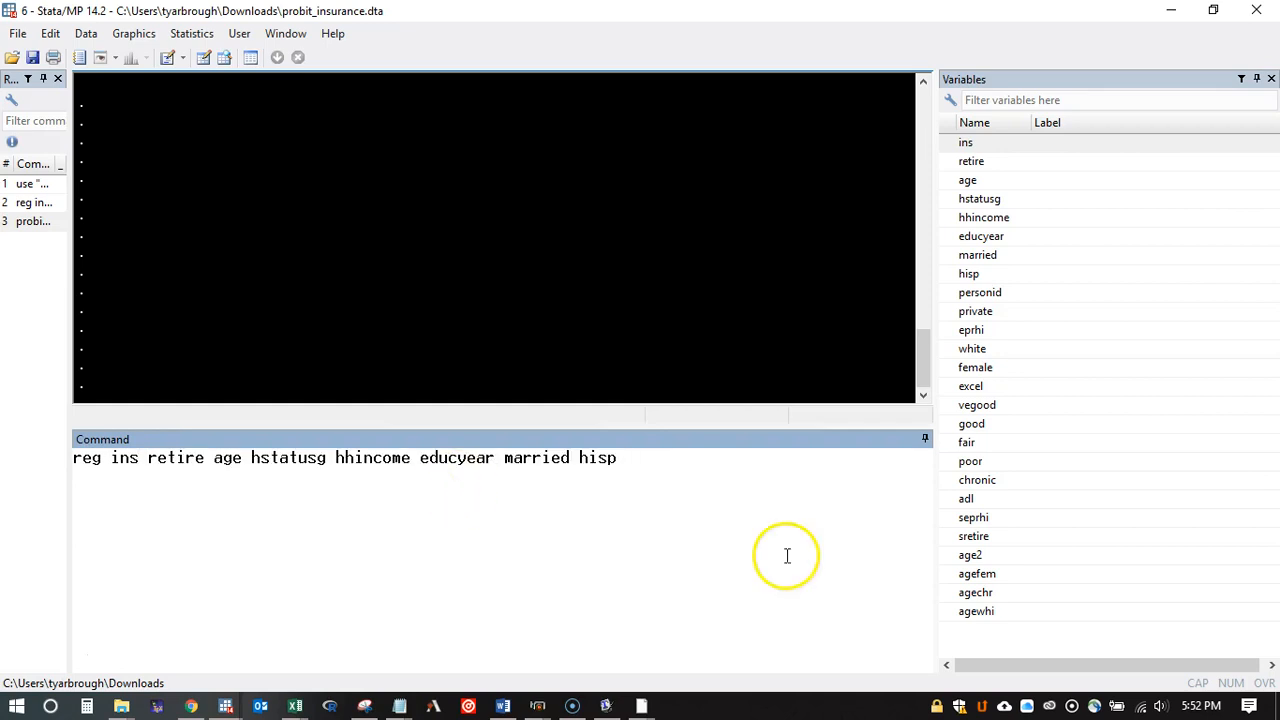
Step: Review each explanatory variable in the entered regression command, from retire and age through married and hisp
{"action": "left_click", "coordinate": [204, 460]}
{"action": "double_click", "coordinate": [171, 457]}
{"action": "left_click", "coordinate": [216, 462]}
{"action": "double_click", "coordinate": [226, 458]}
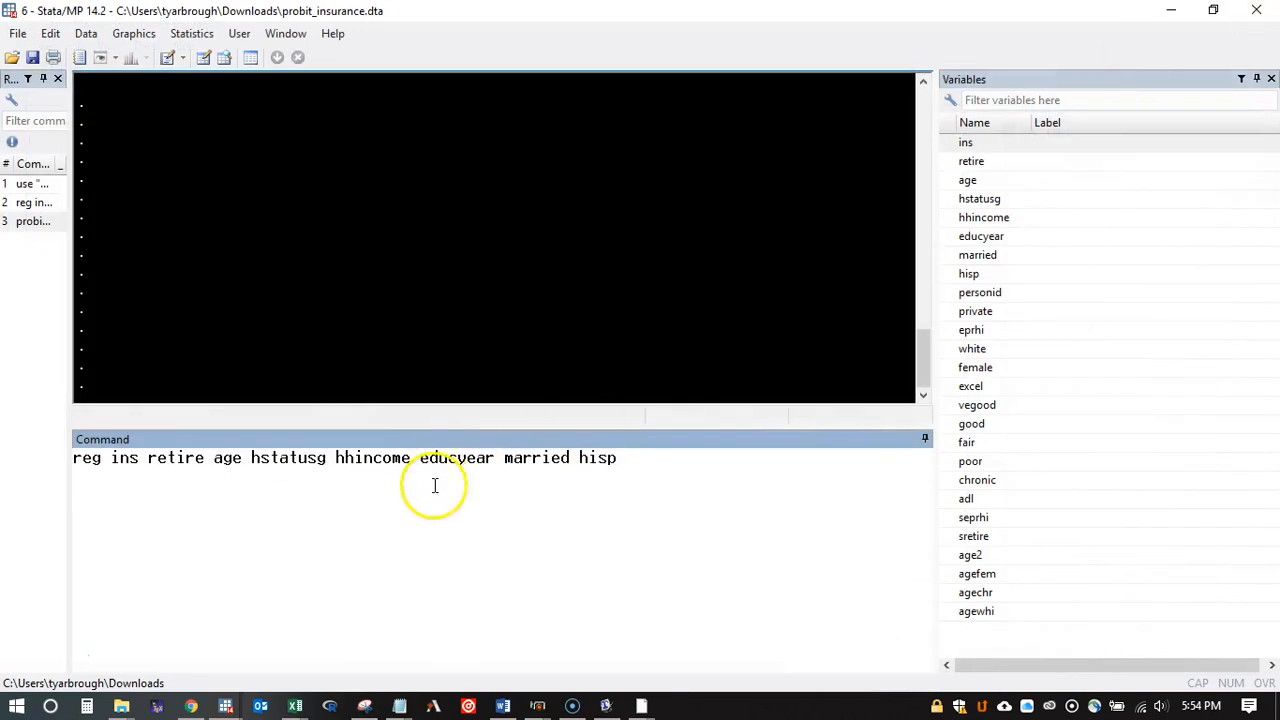
{"action": "left_click_drag", "start_coordinate": [325, 462], "coordinate": [260, 460]}
{"action": "double_click", "coordinate": [257, 460]}
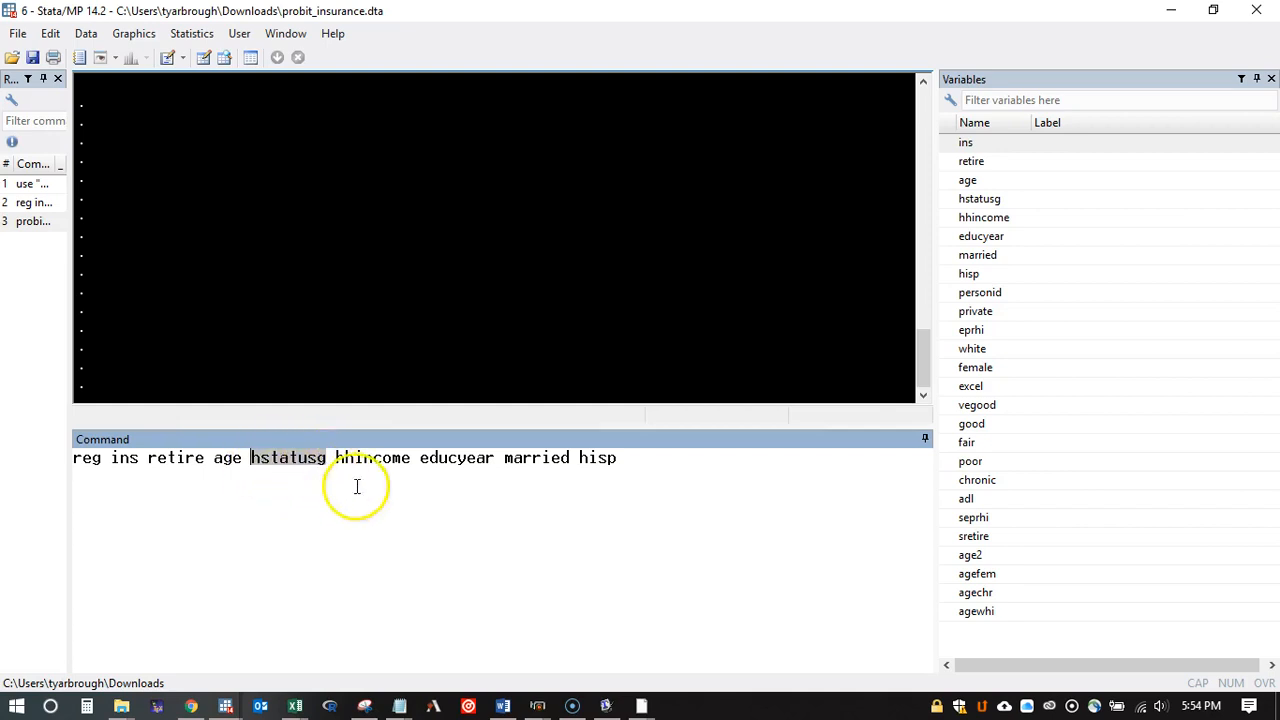
{"action": "left_click", "coordinate": [391, 483]}
{"action": "double_click", "coordinate": [349, 458]}
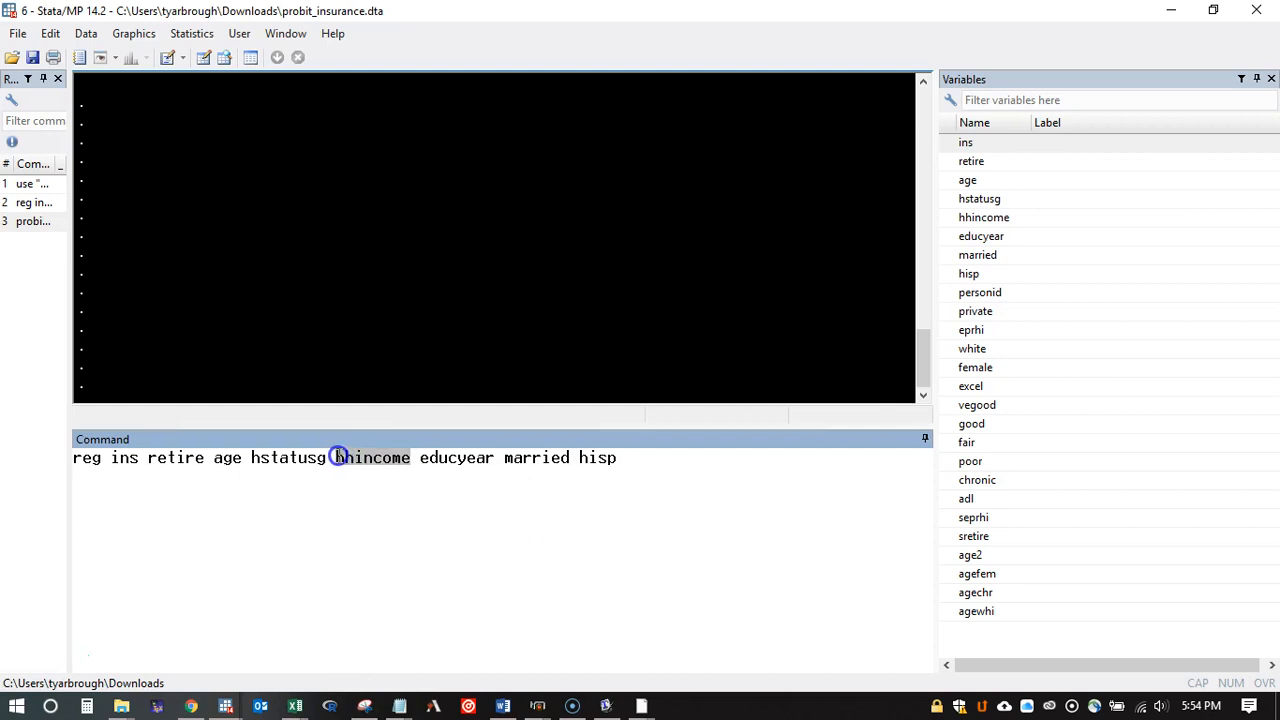
{"action": "left_click", "coordinate": [445, 493]}
{"action": "left_click_drag", "start_coordinate": [496, 458], "coordinate": [419, 458]}
{"action": "left_click", "coordinate": [471, 477]}
{"action": "left_click_drag", "start_coordinate": [569, 460], "coordinate": [505, 463]}
{"action": "left_click_drag", "start_coordinate": [622, 458], "coordinate": [580, 458]}
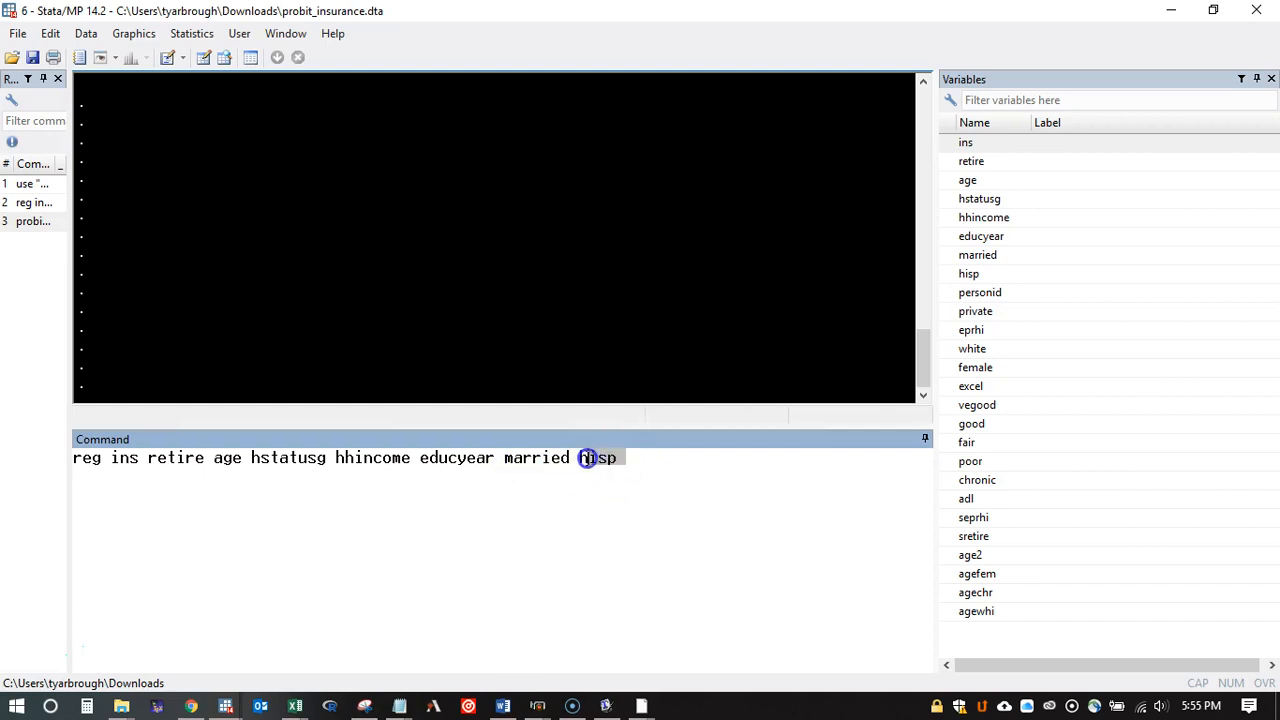
{"action": "left_click", "coordinate": [580, 466]}
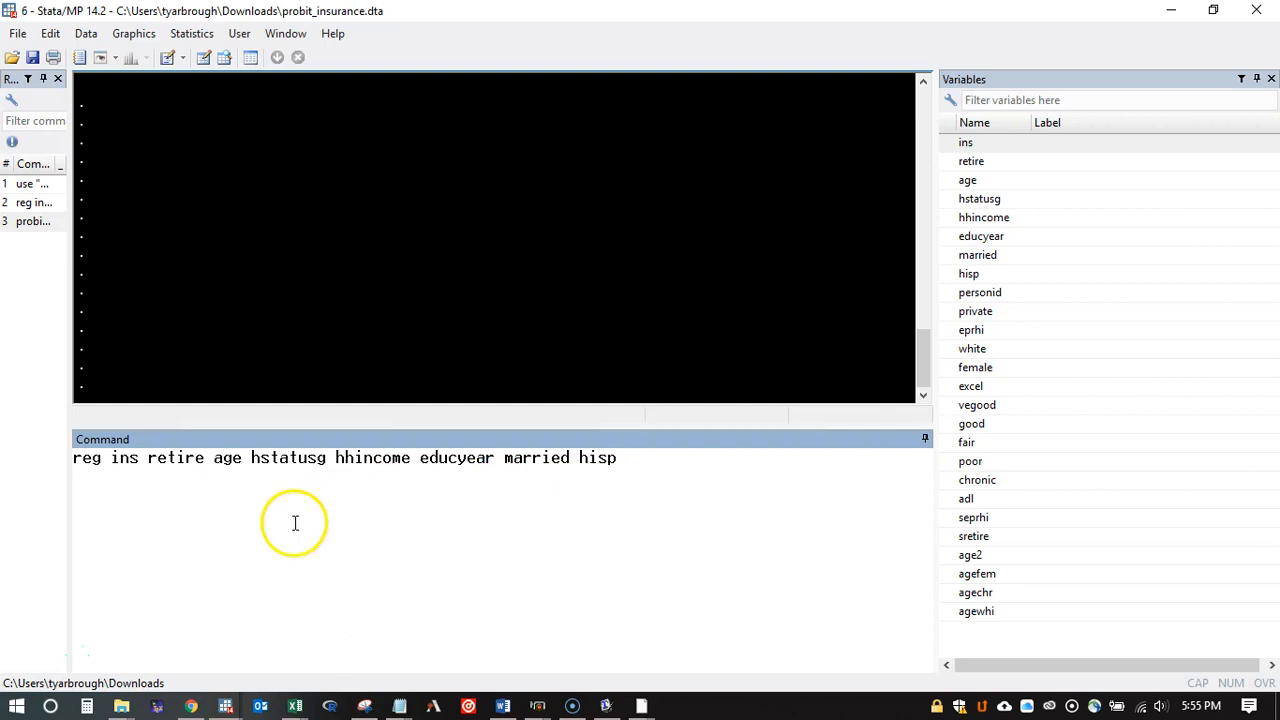
Step: Run the linear regression of ins on the seven listed explanatory variables
{"action": "double_click", "coordinate": [120, 457]}
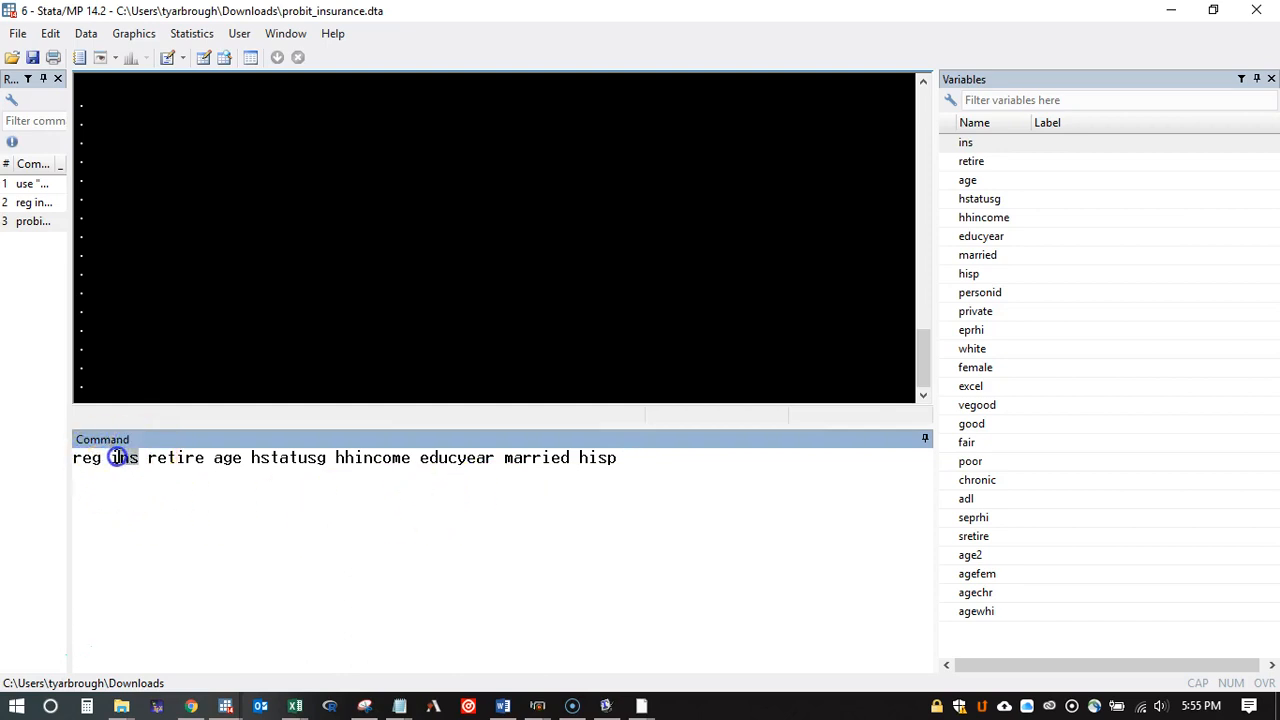
{"action": "left_click", "coordinate": [636, 462]}
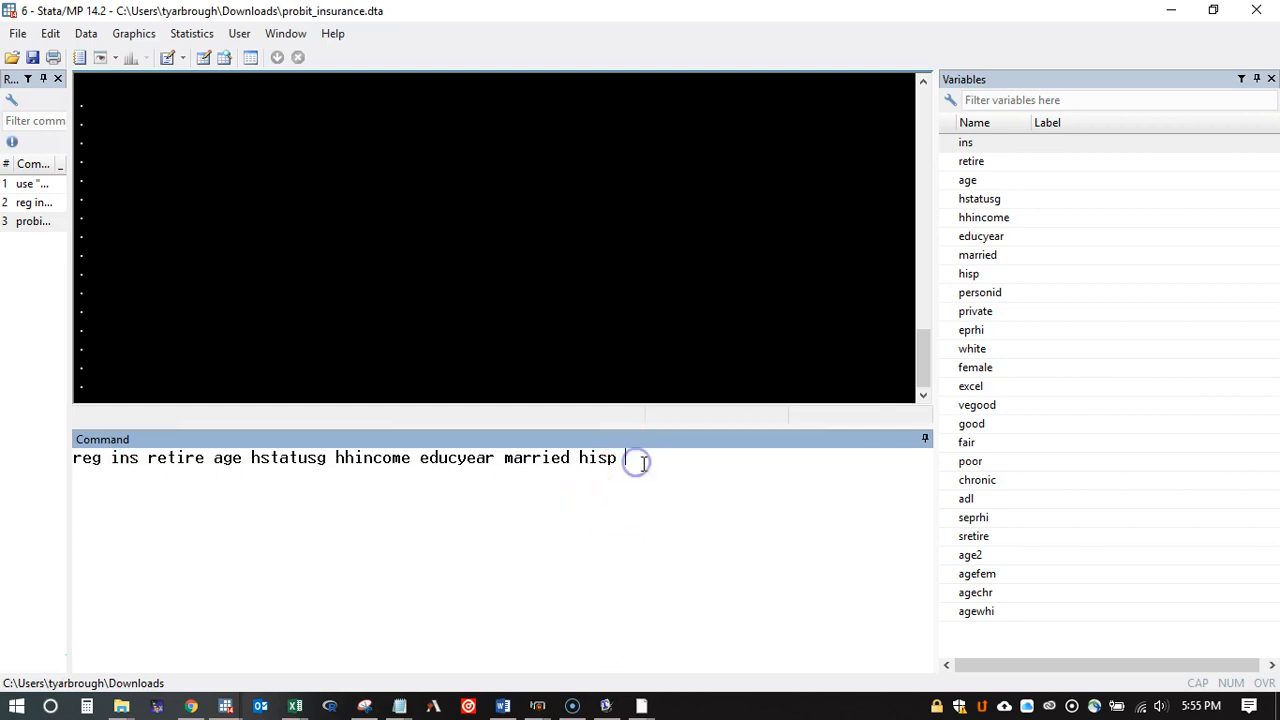
{"action": "key", "text": "Return"}
Step: Examine the linear regression output, focusing on the coefficient of retire and its effect on ins
{"action": "scroll", "coordinate": [350, 252], "scroll_direction": "up", "scroll_amount": 4}
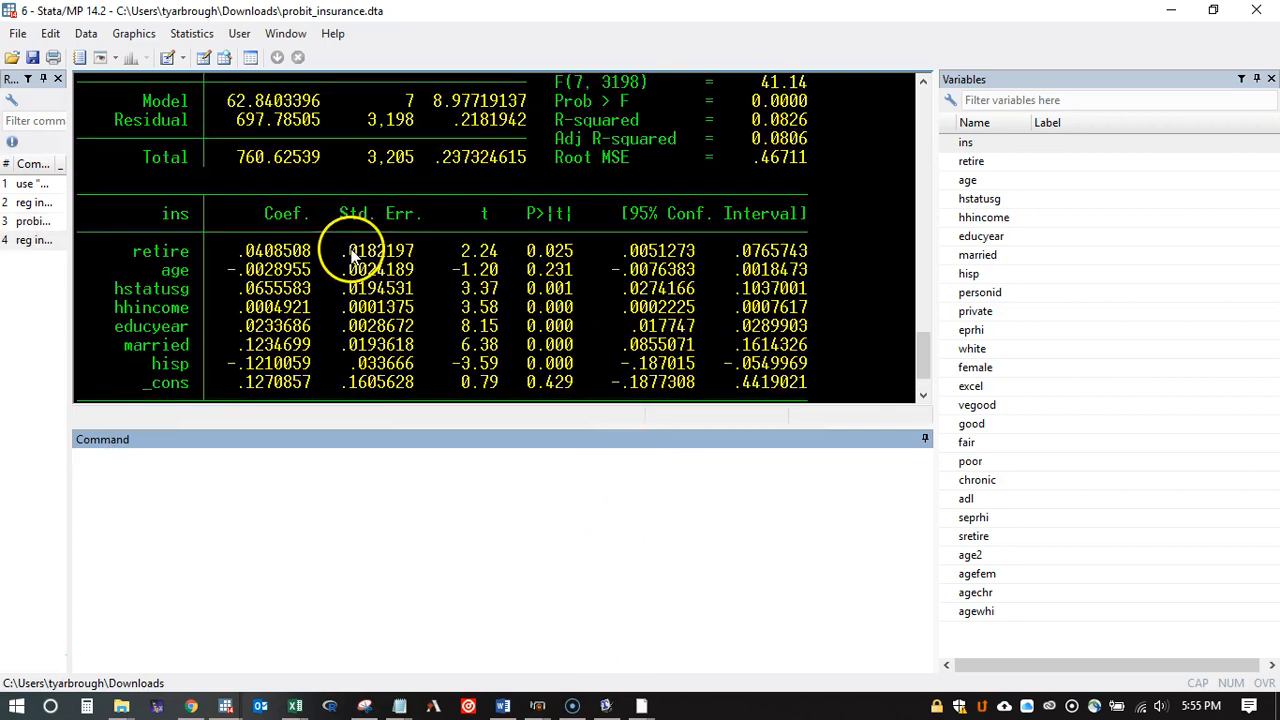
{"action": "scroll", "coordinate": [350, 252], "scroll_direction": "down", "scroll_amount": 2}
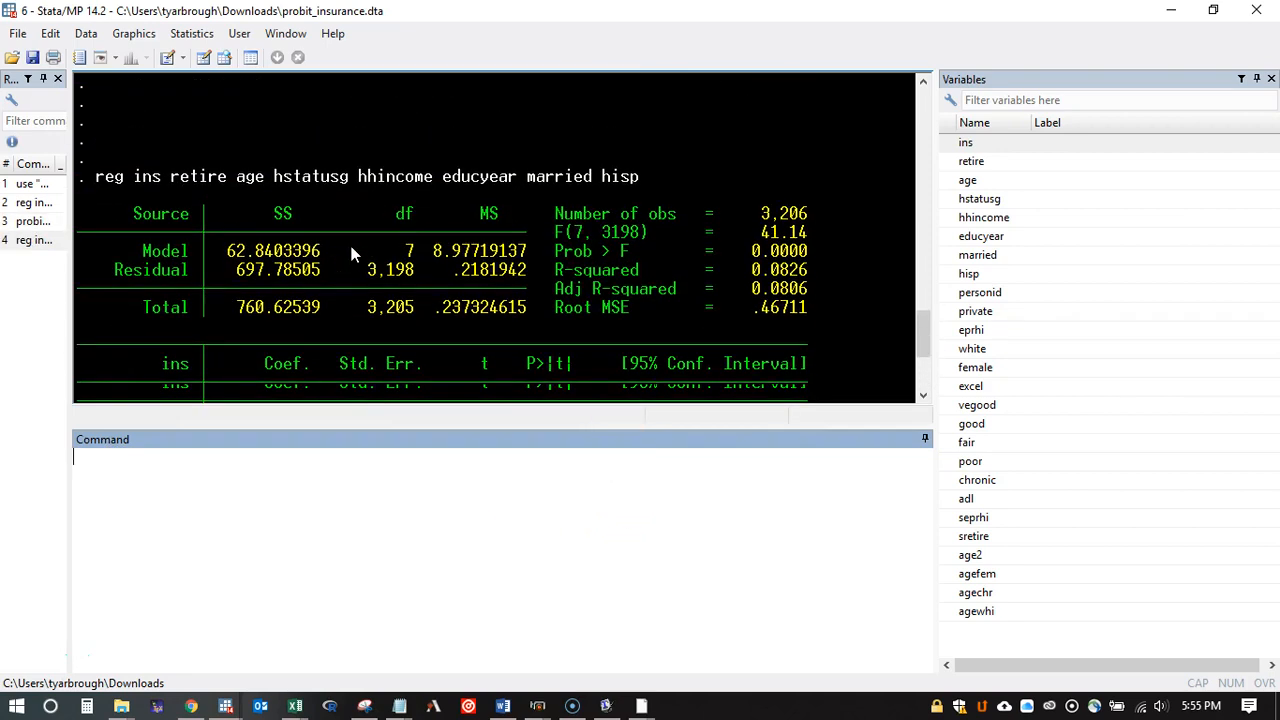
{"action": "scroll", "coordinate": [481, 270], "scroll_direction": "down", "scroll_amount": 2}
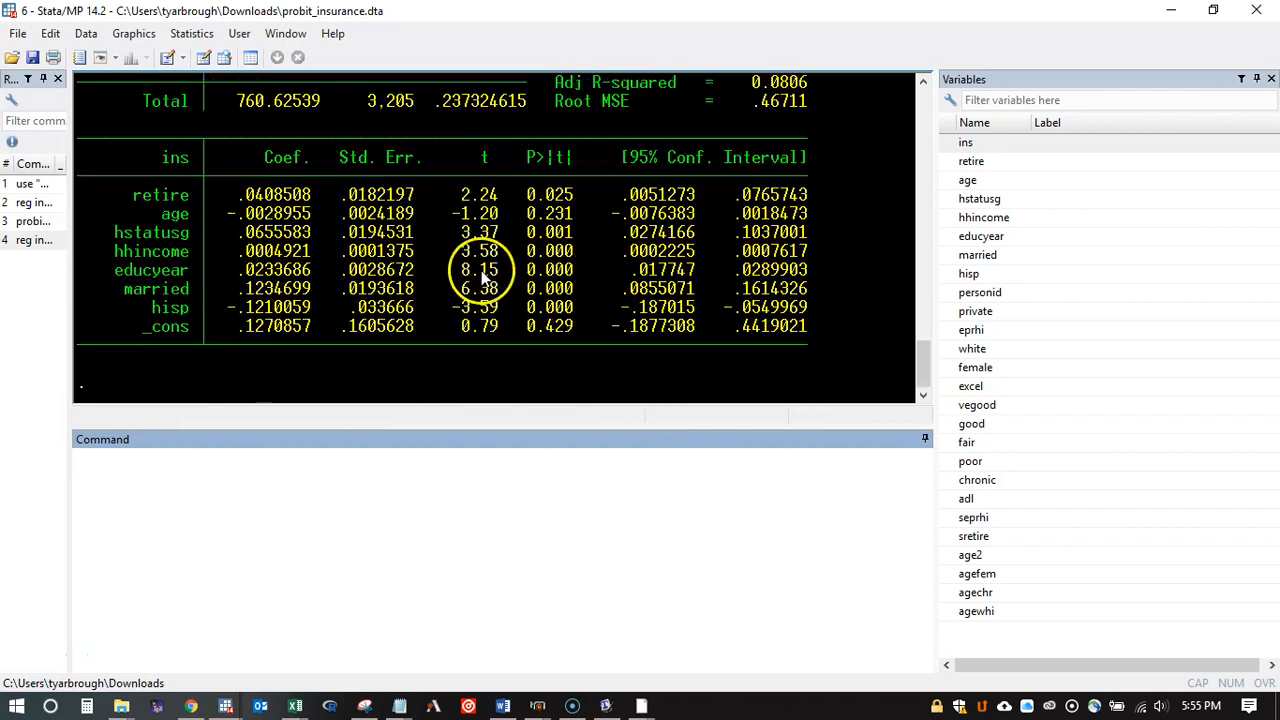
{"action": "scroll", "coordinate": [477, 251], "scroll_direction": "up", "scroll_amount": 2}
{"action": "scroll", "coordinate": [477, 252], "scroll_direction": "down", "scroll_amount": 2}
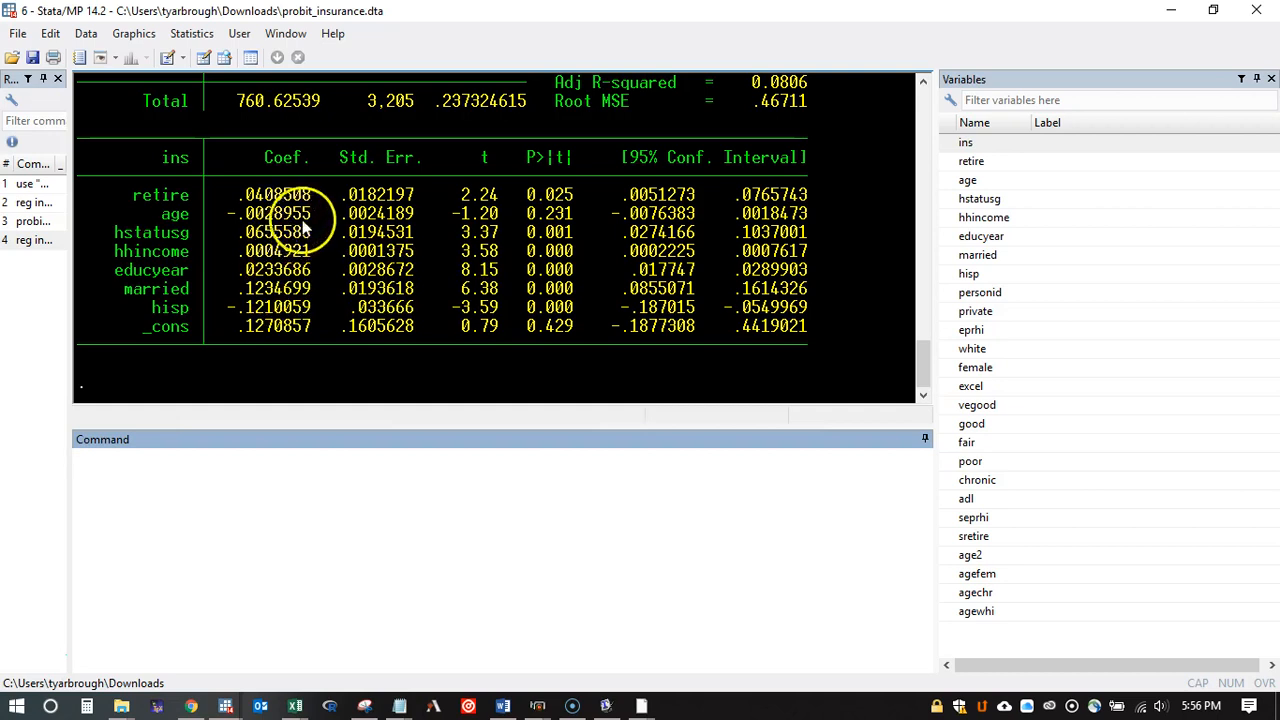
{"action": "left_click_drag", "start_coordinate": [316, 197], "coordinate": [240, 198]}
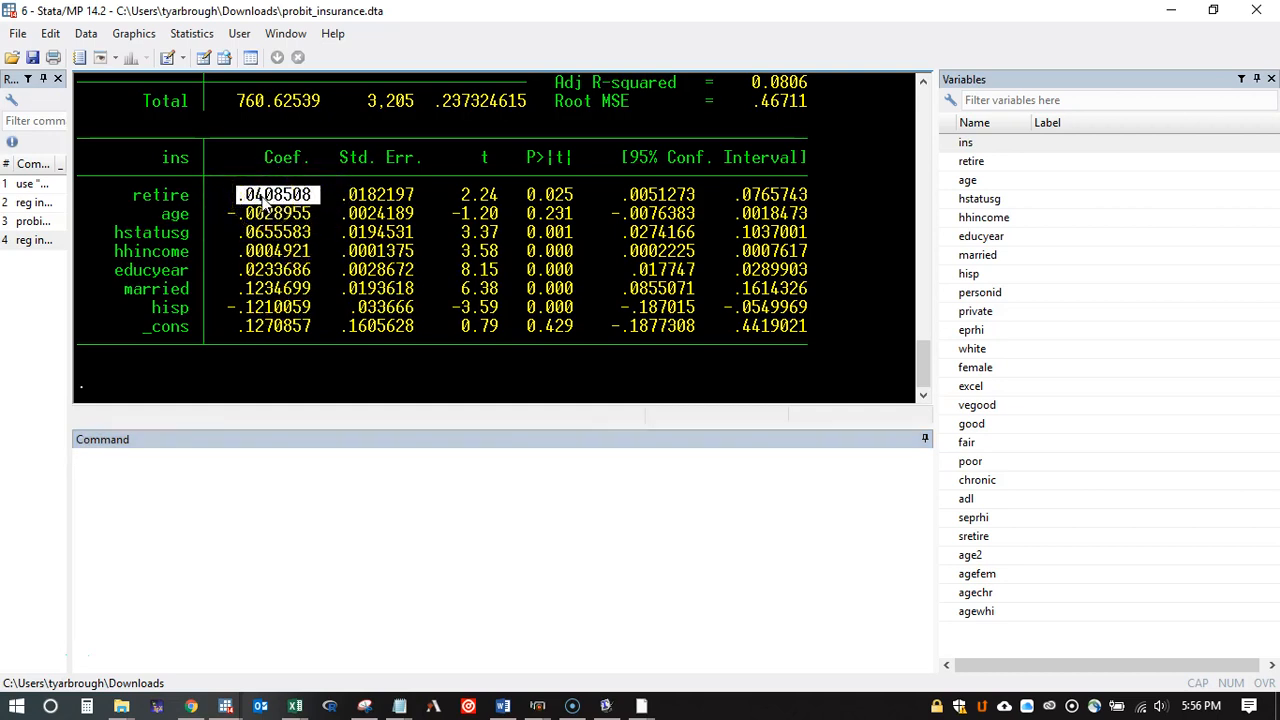
{"action": "left_click", "coordinate": [189, 163]}
{"action": "double_click", "coordinate": [189, 163]}
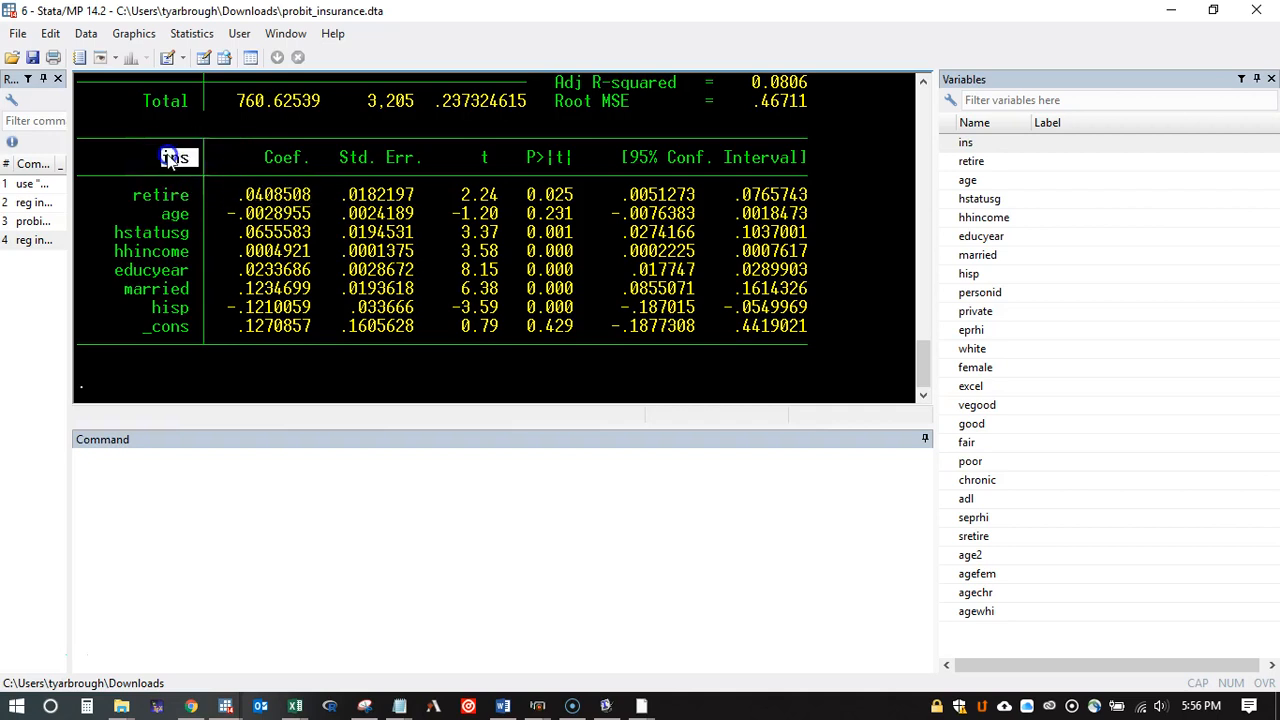
{"action": "left_click_drag", "start_coordinate": [192, 194], "coordinate": [131, 201]}
{"action": "left_click", "coordinate": [138, 198]}
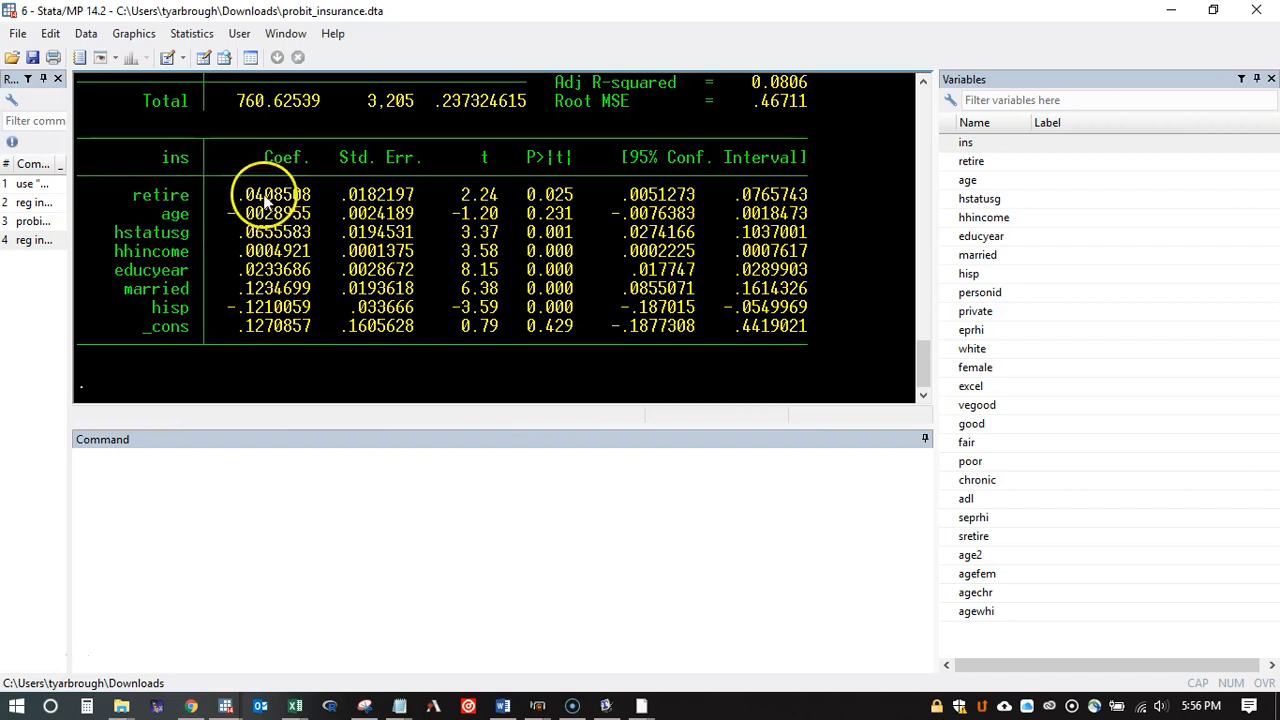
{"action": "double_click", "coordinate": [178, 160]}
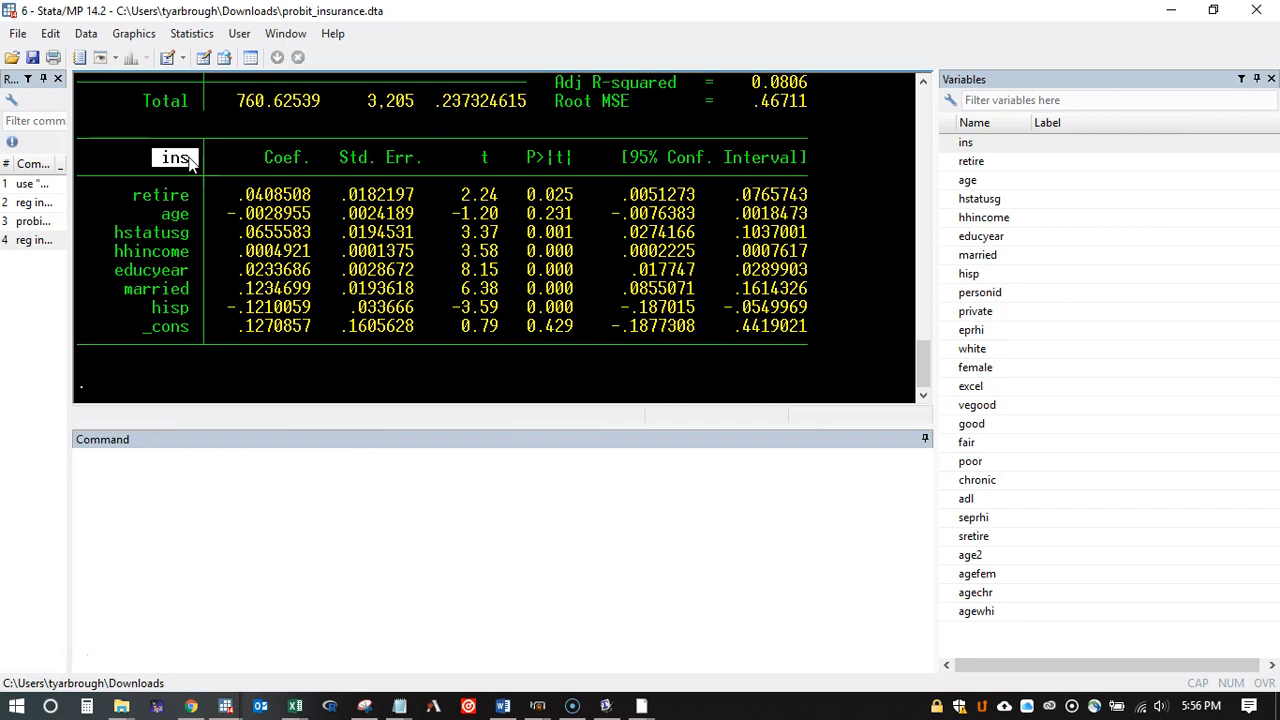
Step: Run the probit model "probit ins retire age hstatusg hhincome educyear married hisp"
{"action": "left_click", "coordinate": [395, 522]}
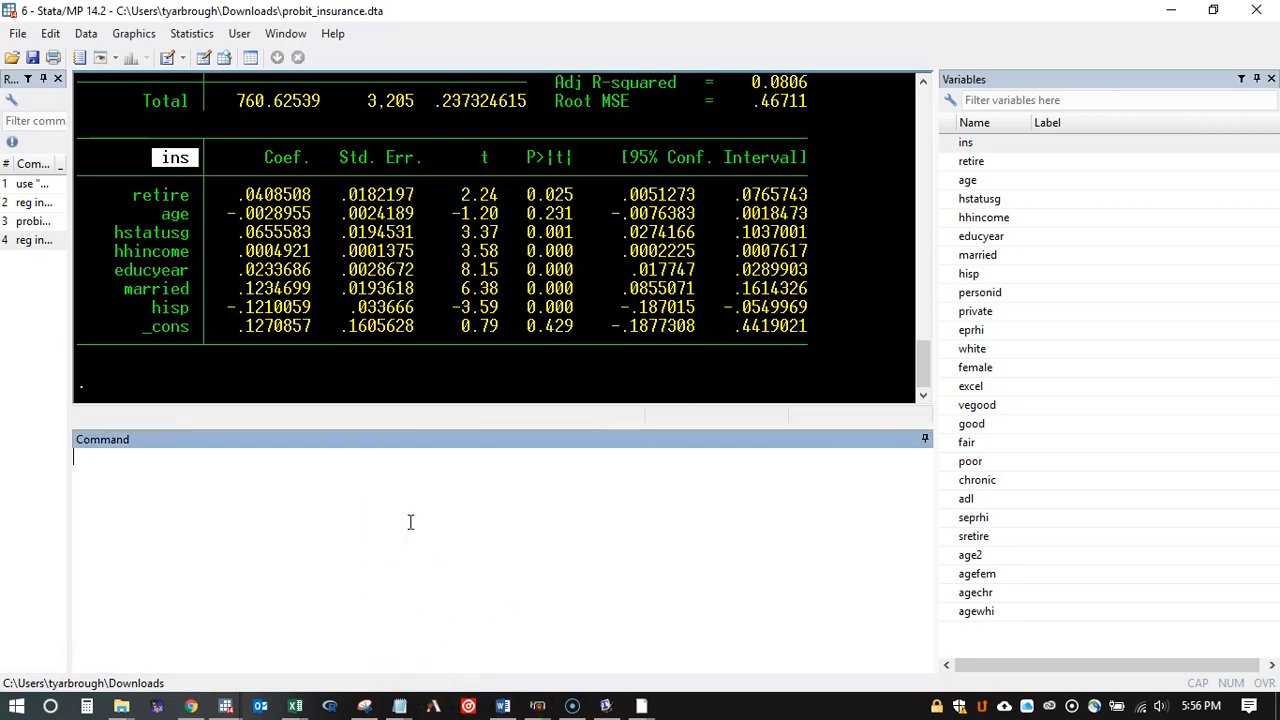
{"action": "type", "text": "probit ins"}
{"action": "type", "text": "retire age hstatusg hhincome educyear married hisp"}
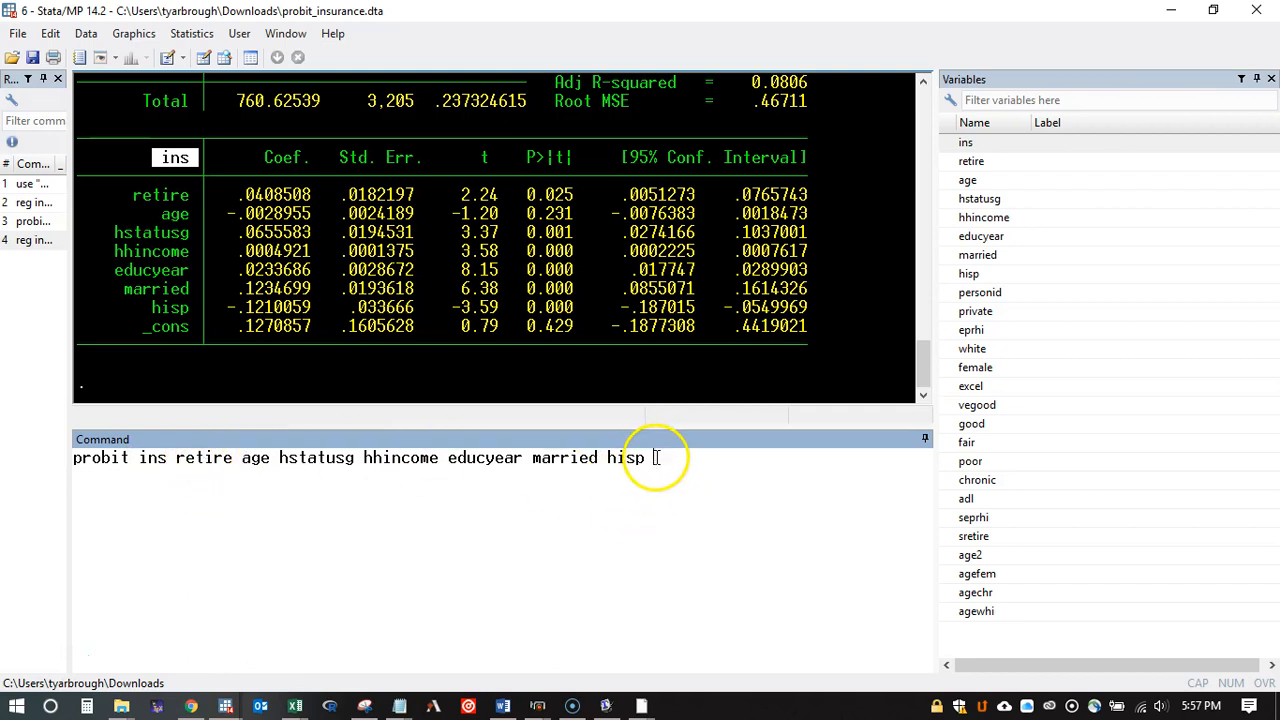
{"action": "key", "text": "Return"}
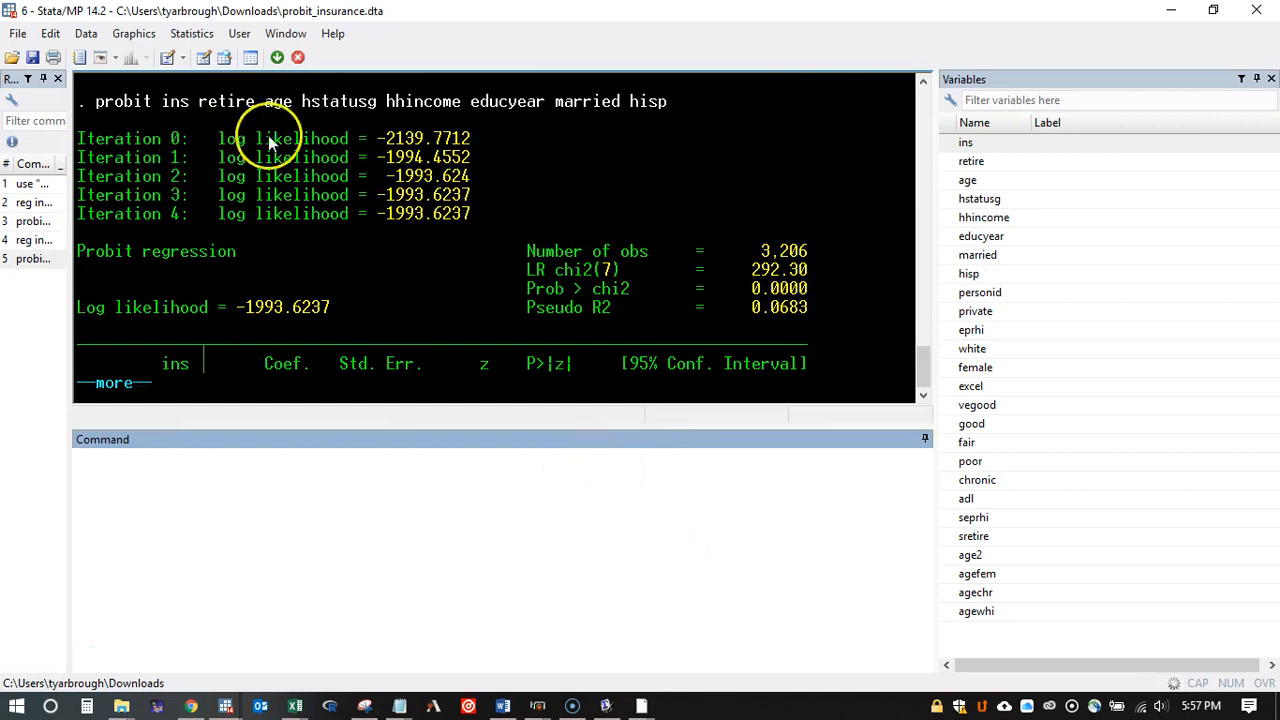
Step: Examine the probit model's variable list and the log likelihood of each iteration
{"action": "left_click_drag", "start_coordinate": [349, 139], "coordinate": [229, 139]}
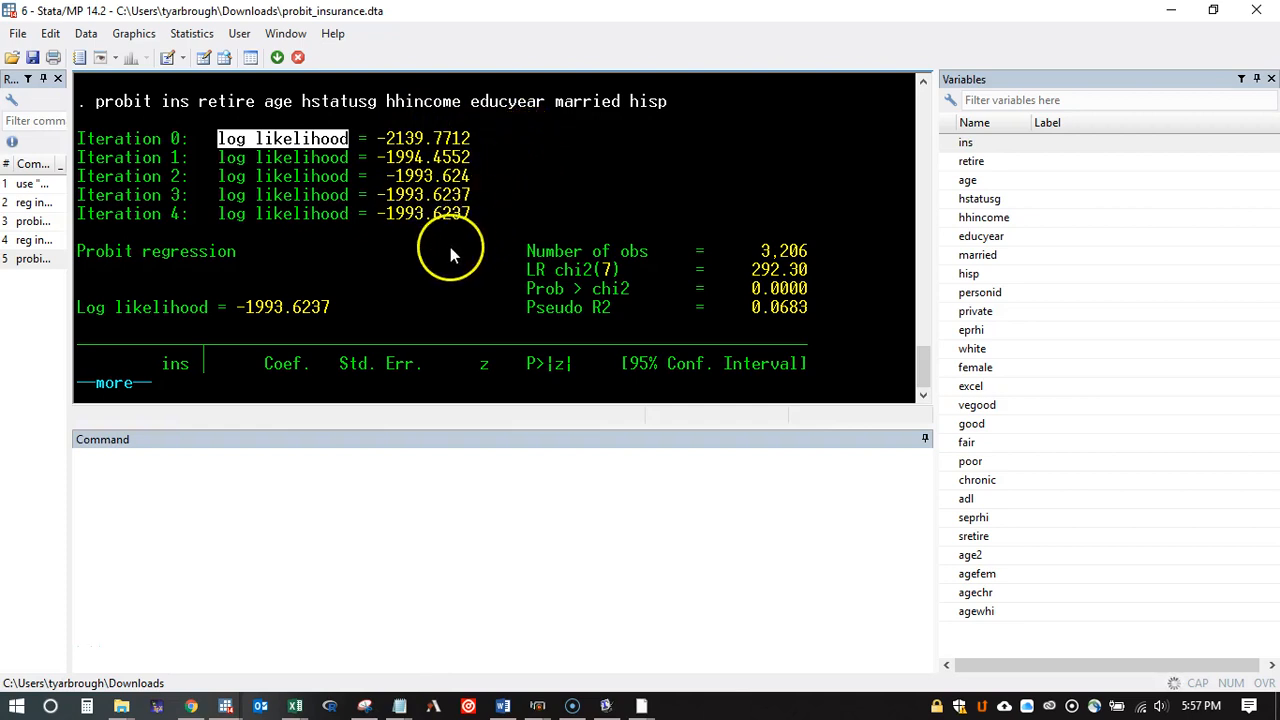
{"action": "left_click_drag", "start_coordinate": [668, 103], "coordinate": [183, 102]}
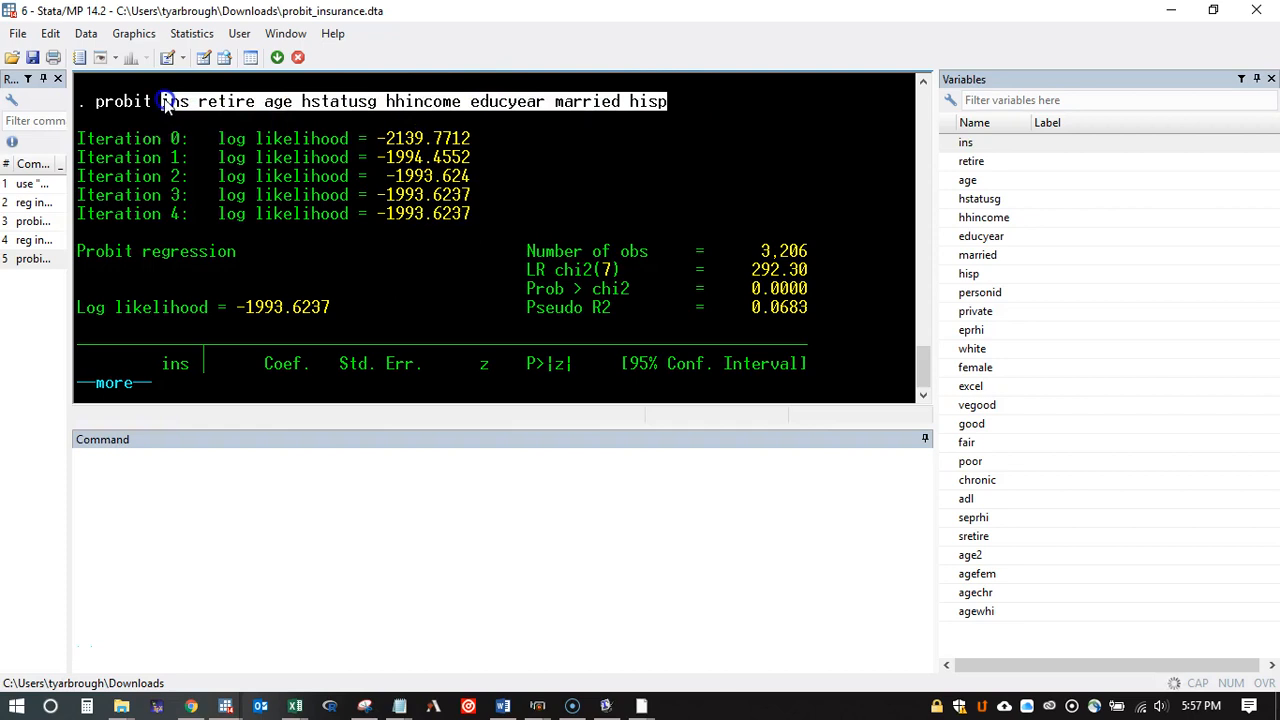
{"action": "left_click", "coordinate": [242, 118]}
{"action": "left_click", "coordinate": [186, 143]}
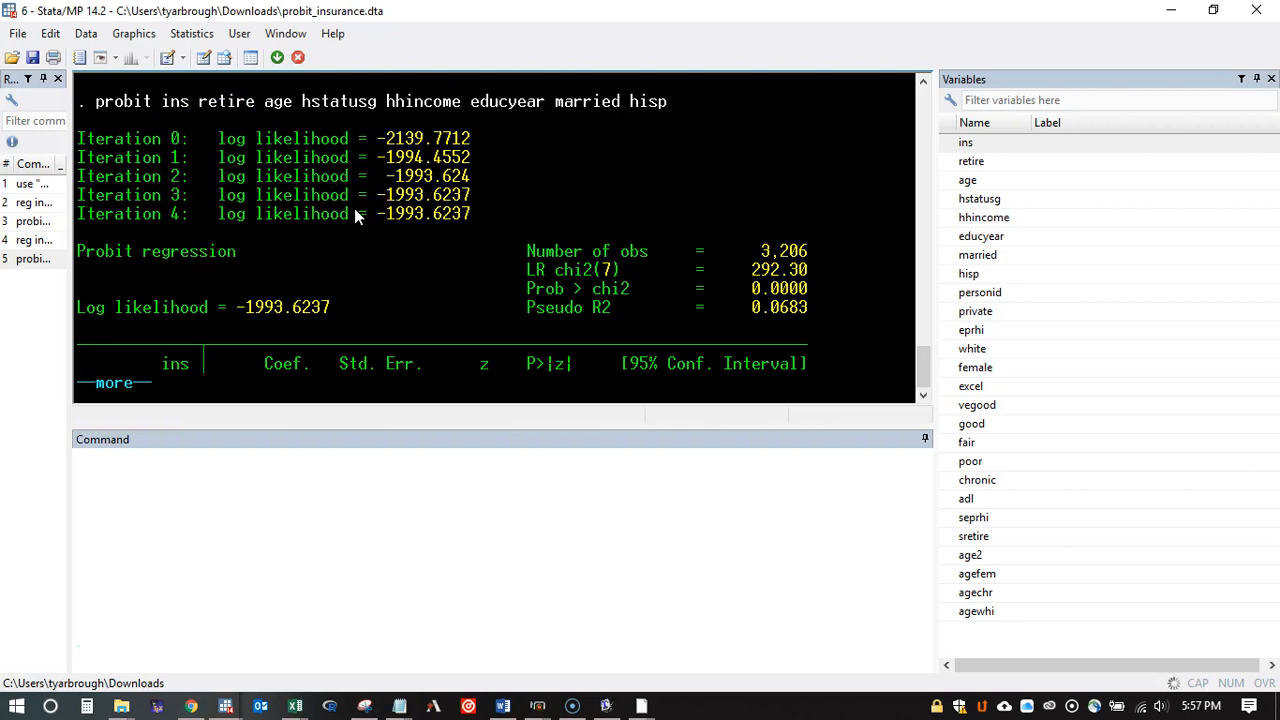
{"action": "left_click_drag", "start_coordinate": [182, 142], "coordinate": [181, 205]}
{"action": "left_click", "coordinate": [181, 207]}
{"action": "left_click_drag", "start_coordinate": [174, 143], "coordinate": [187, 211]}
{"action": "left_click", "coordinate": [187, 212]}
Step: Display the rest of the probit output and compare its coefficients and z statistics with the linear regression's coefficients and t statistics
{"action": "left_click", "coordinate": [108, 382]}
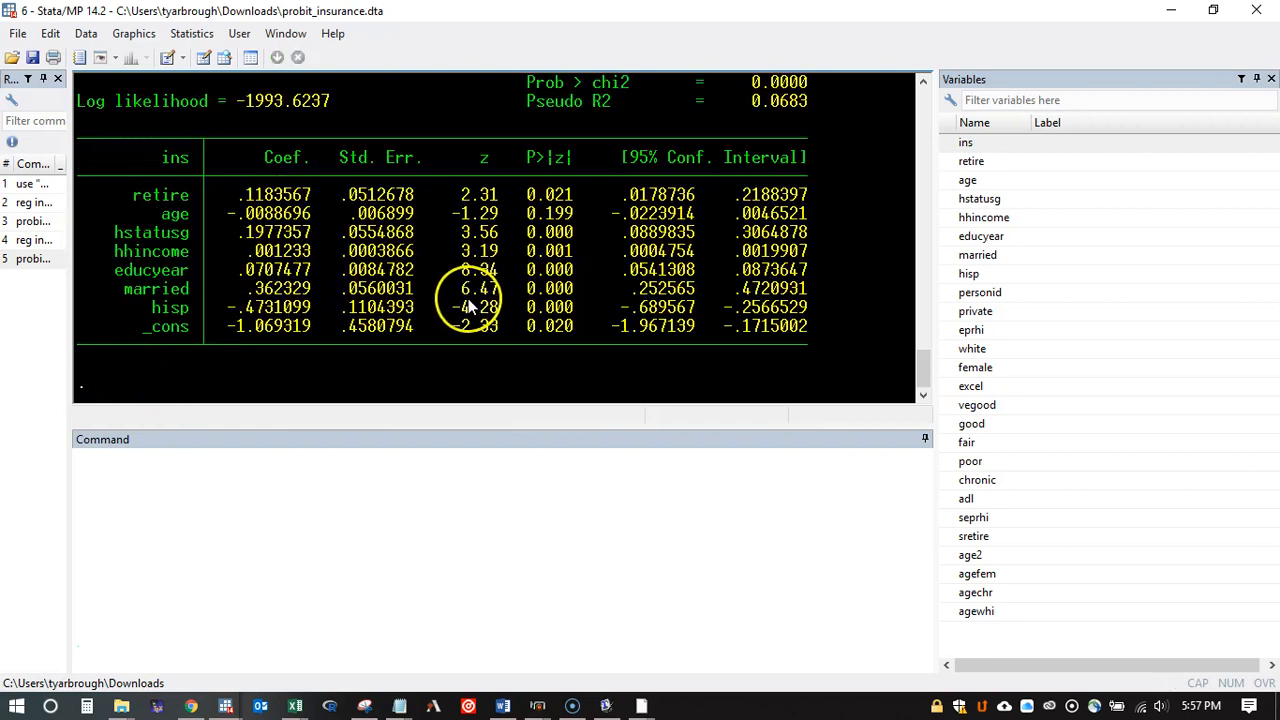
{"action": "scroll", "coordinate": [460, 290], "scroll_direction": "up", "scroll_amount": 5}
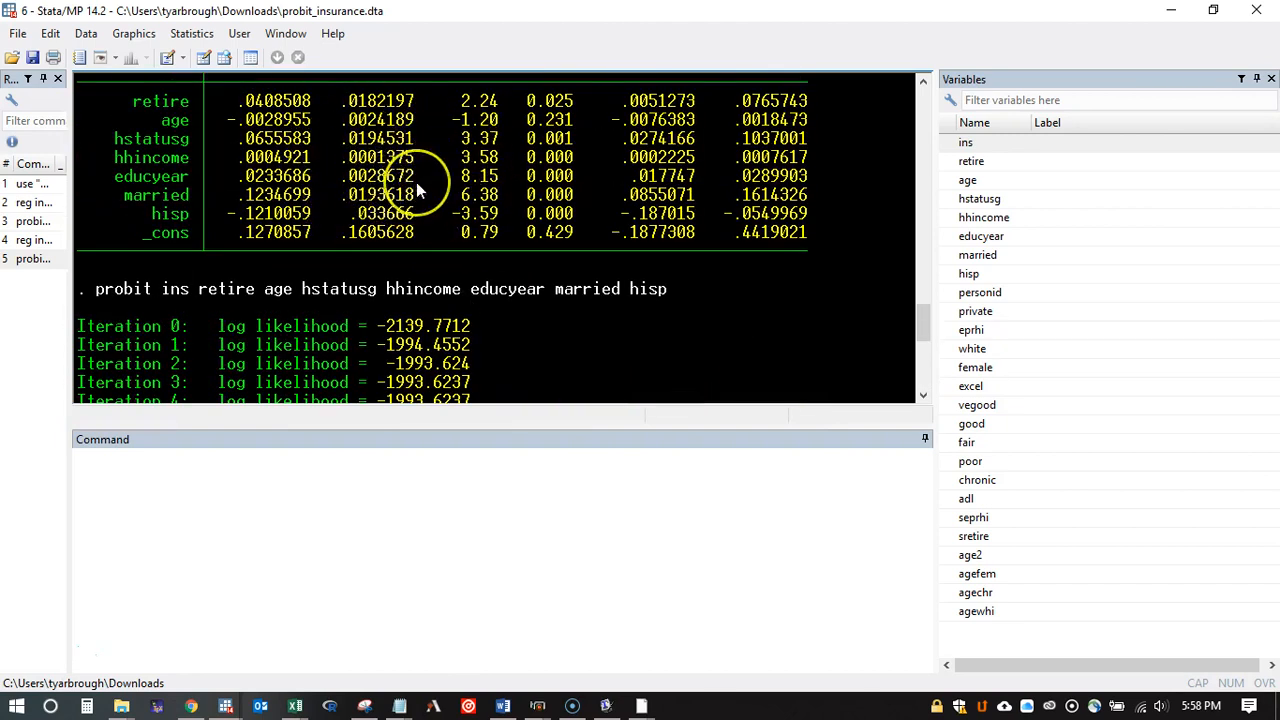
{"action": "scroll", "coordinate": [416, 182], "scroll_direction": "down", "scroll_amount": 6}
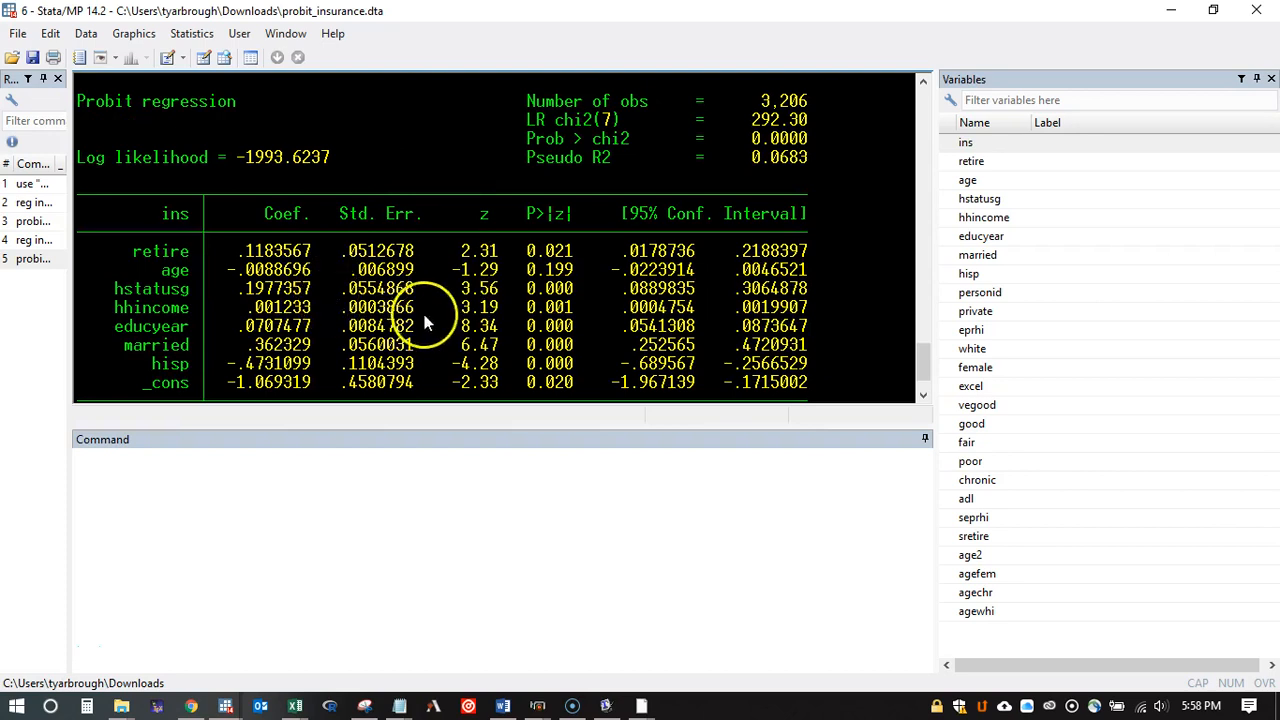
{"action": "scroll", "coordinate": [479, 306], "scroll_direction": "up", "scroll_amount": 3}
{"action": "scroll", "coordinate": [479, 306], "scroll_direction": "up", "scroll_amount": 5}
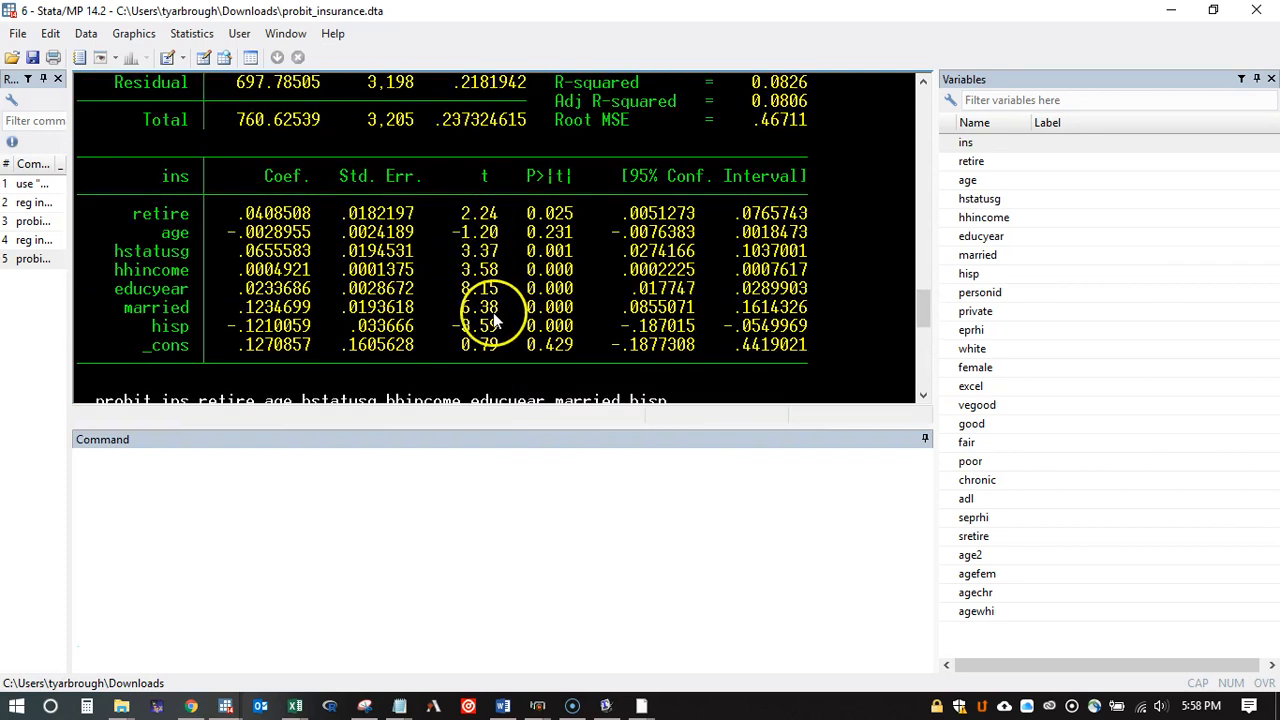
{"action": "scroll", "coordinate": [472, 268], "scroll_direction": "down", "scroll_amount": 8}
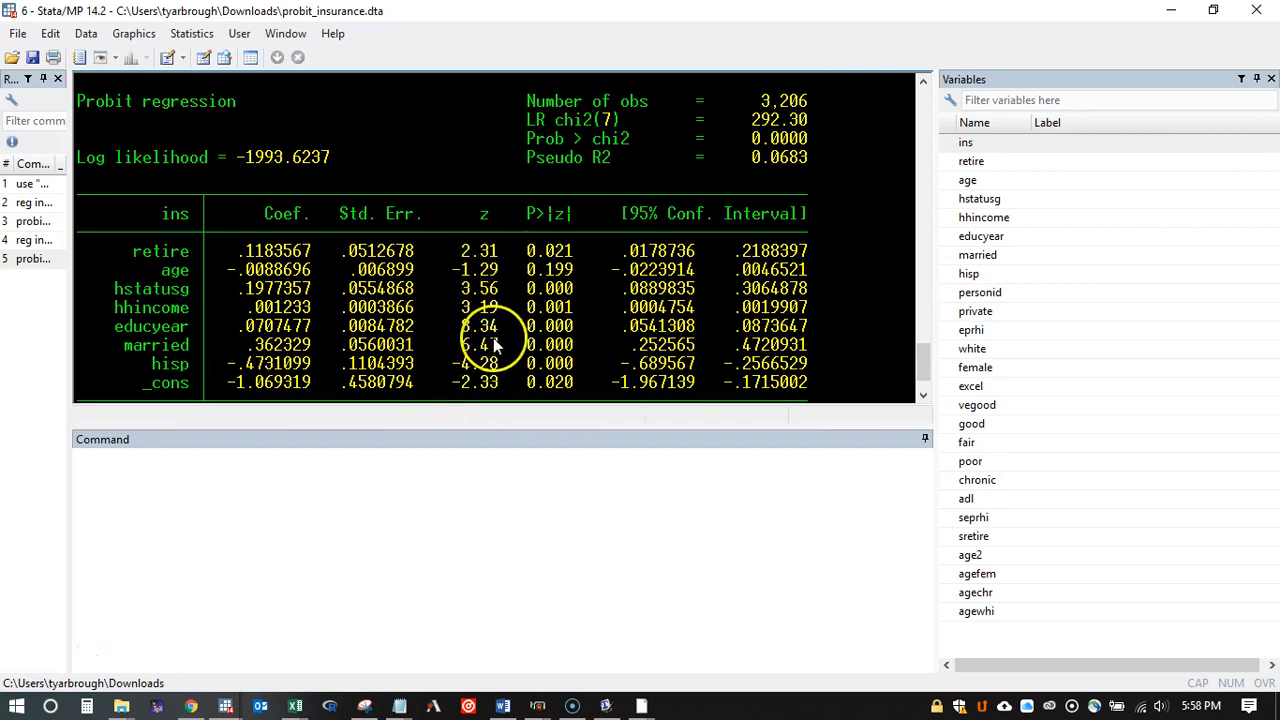
{"action": "scroll", "coordinate": [300, 330], "scroll_direction": "up", "scroll_amount": 8}
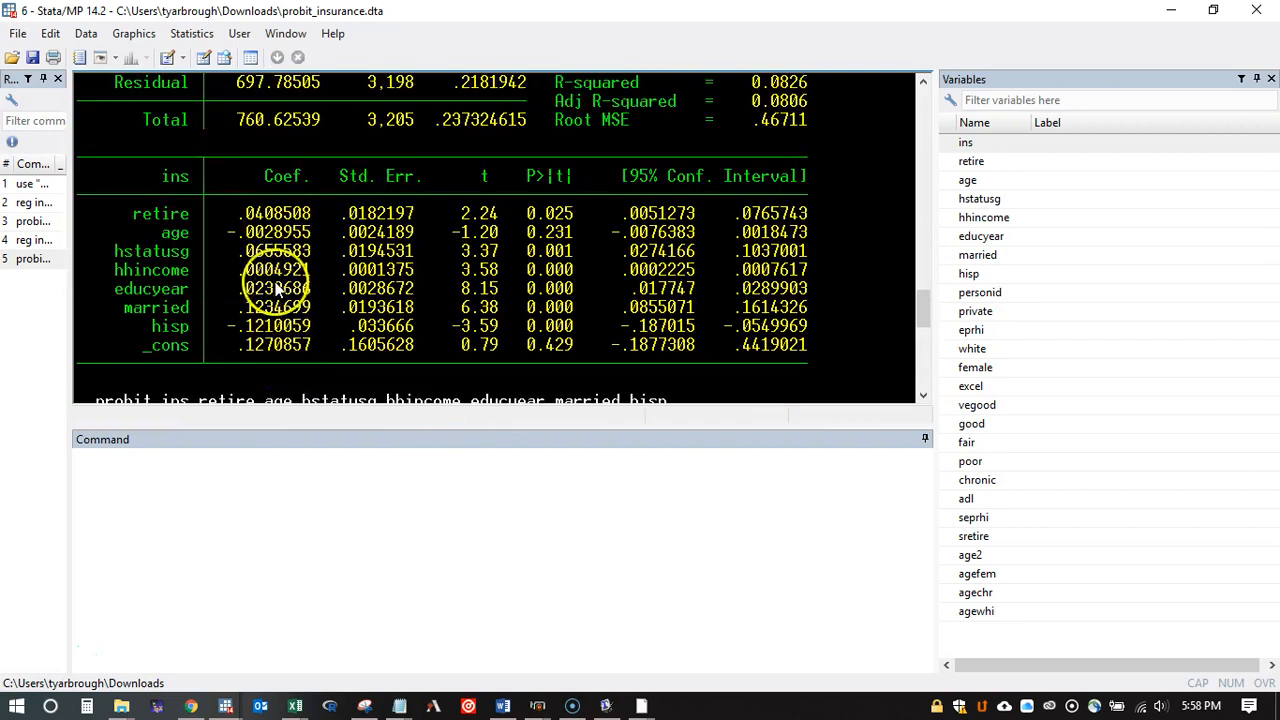
{"action": "scroll", "coordinate": [278, 316], "scroll_direction": "down", "scroll_amount": 8}
{"action": "scroll", "coordinate": [282, 330], "scroll_direction": "down", "scroll_amount": 2}
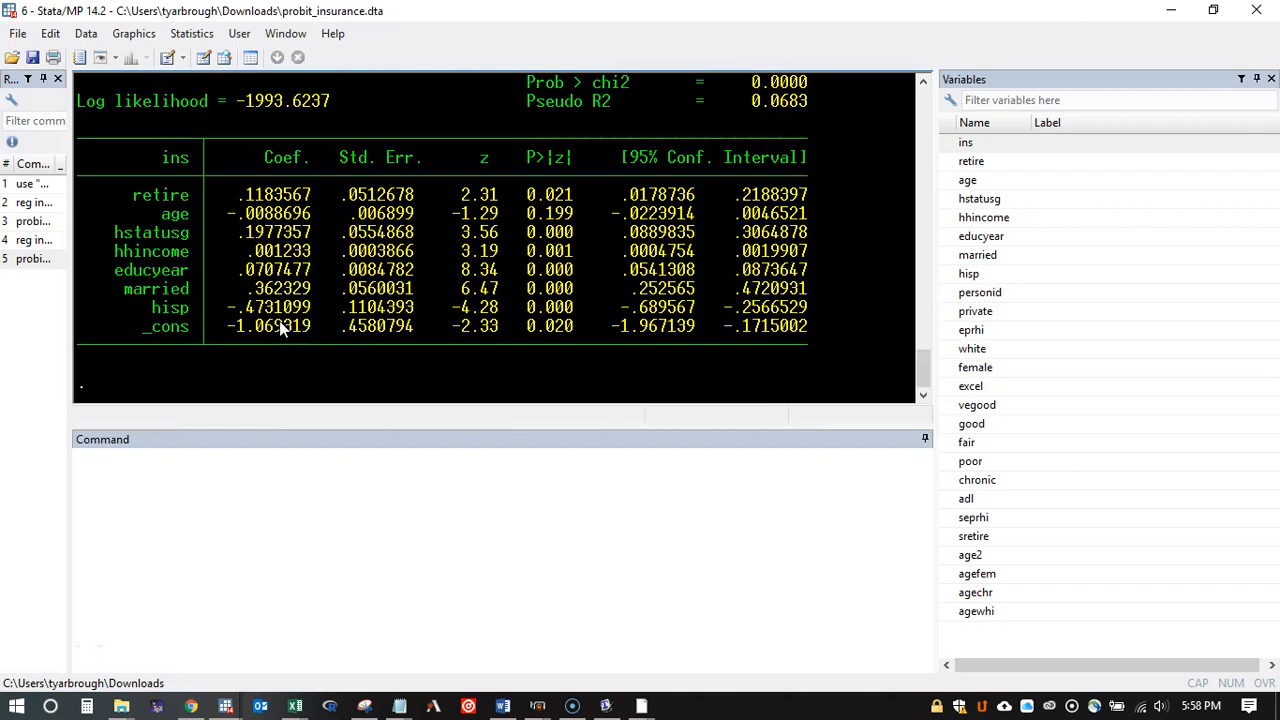
{"action": "scroll", "coordinate": [284, 329], "scroll_direction": "up", "scroll_amount": 2}
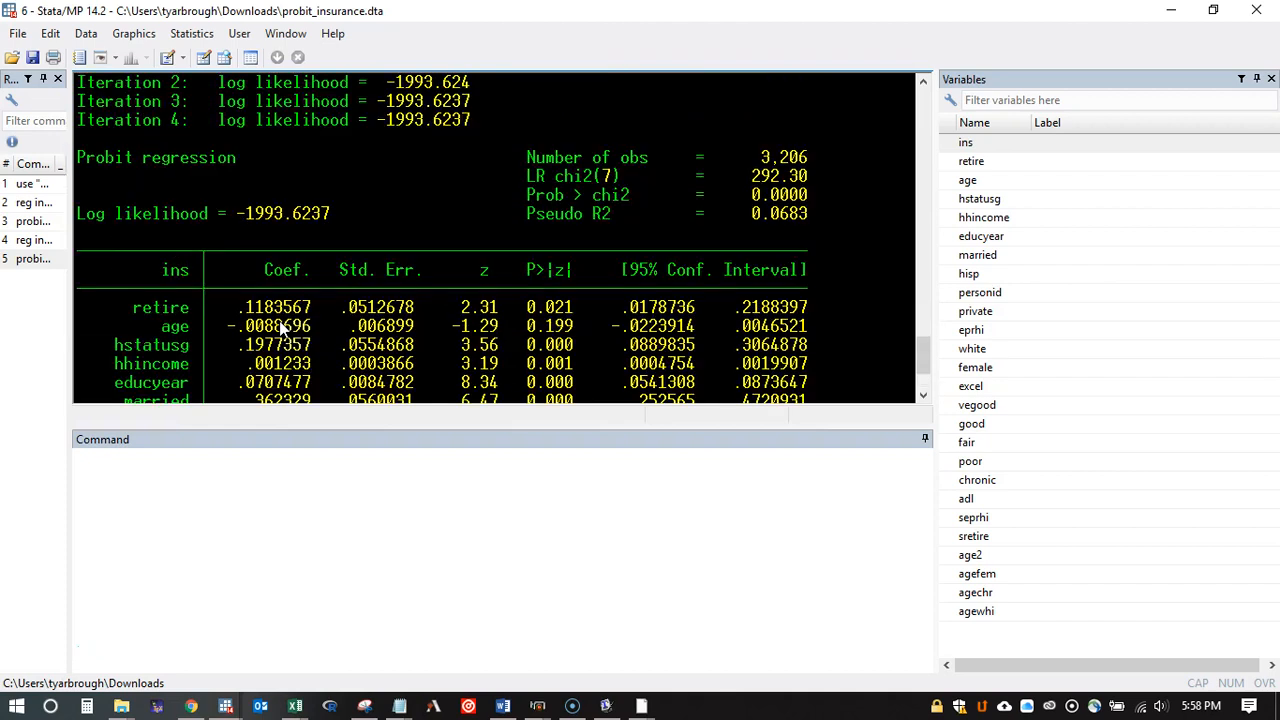
Step: Compare the age coefficient between the probit and linear regression tables, and inspect the other probit coefficients
{"action": "scroll", "coordinate": [284, 329], "scroll_direction": "down", "scroll_amount": 1}
{"action": "left_click", "coordinate": [191, 214]}
{"action": "left_click_drag", "start_coordinate": [190, 215], "coordinate": [156, 214]}
{"action": "left_click", "coordinate": [174, 216]}
{"action": "scroll", "coordinate": [427, 298], "scroll_direction": "up", "scroll_amount": 6}
{"action": "scroll", "coordinate": [424, 289], "scroll_direction": "up", "scroll_amount": 4}
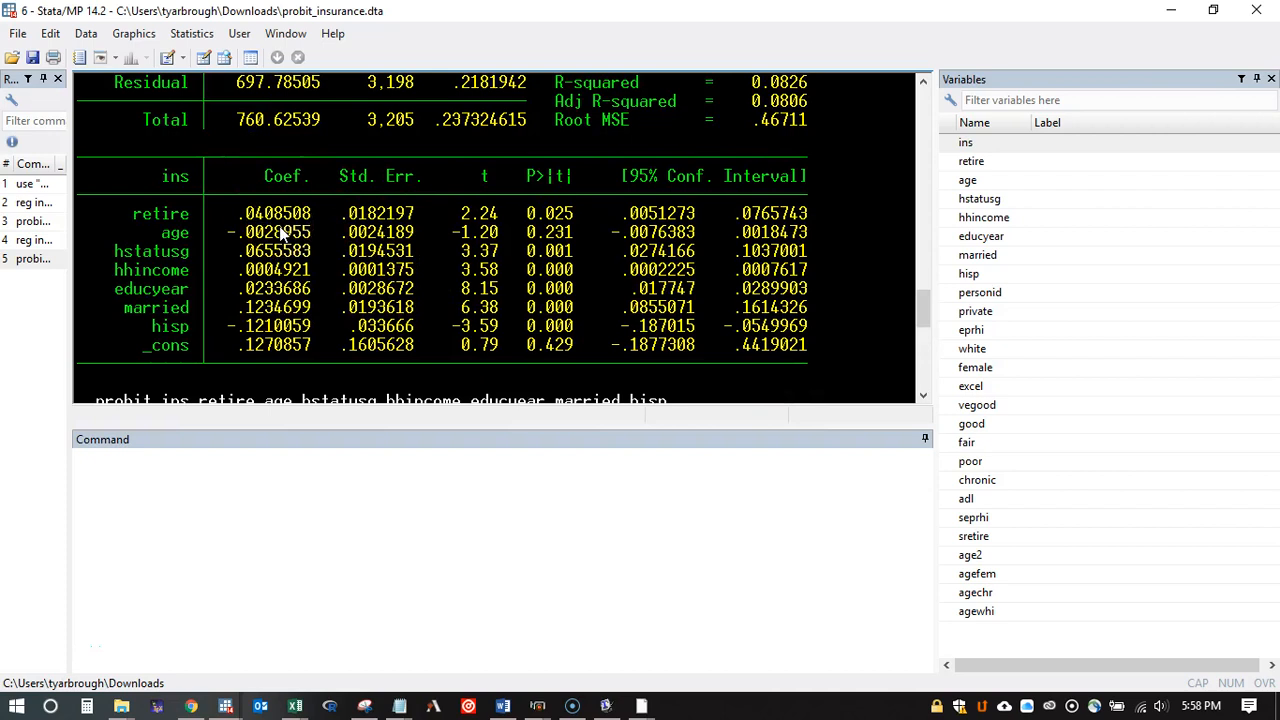
{"action": "scroll", "coordinate": [280, 220], "scroll_direction": "down", "scroll_amount": 10}
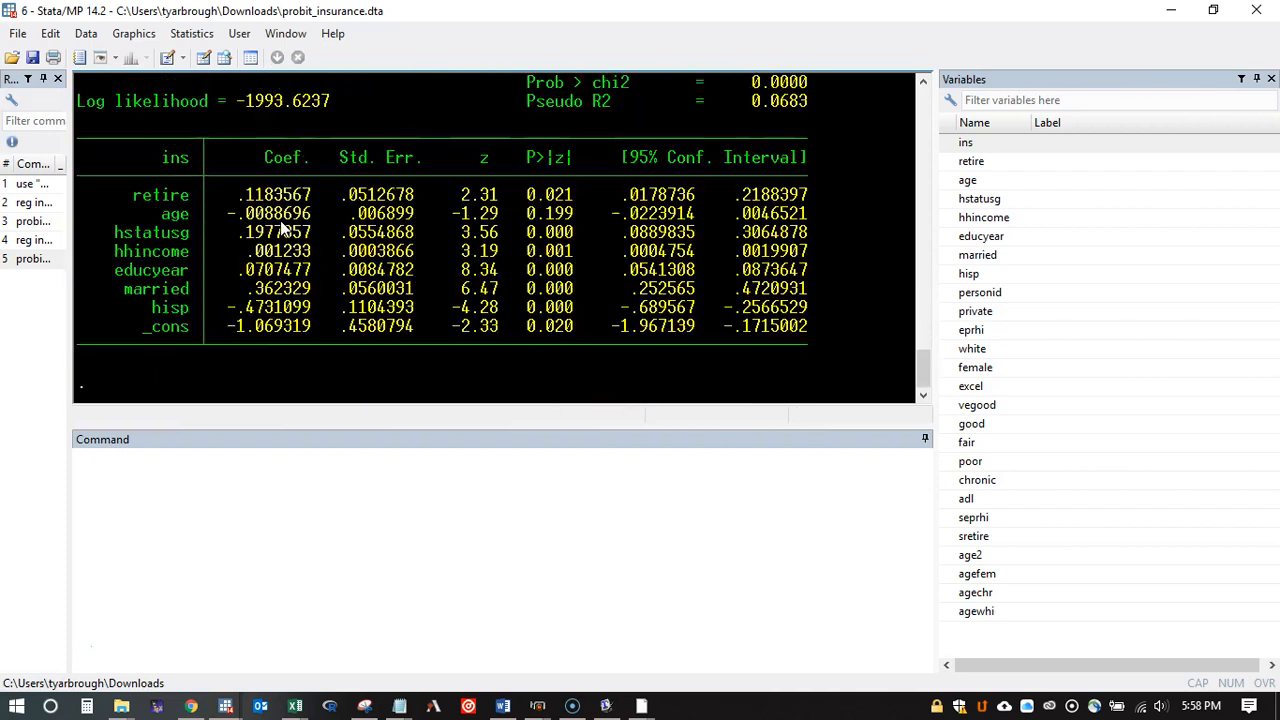
{"action": "scroll", "coordinate": [281, 224], "scroll_direction": "up", "scroll_amount": 1}
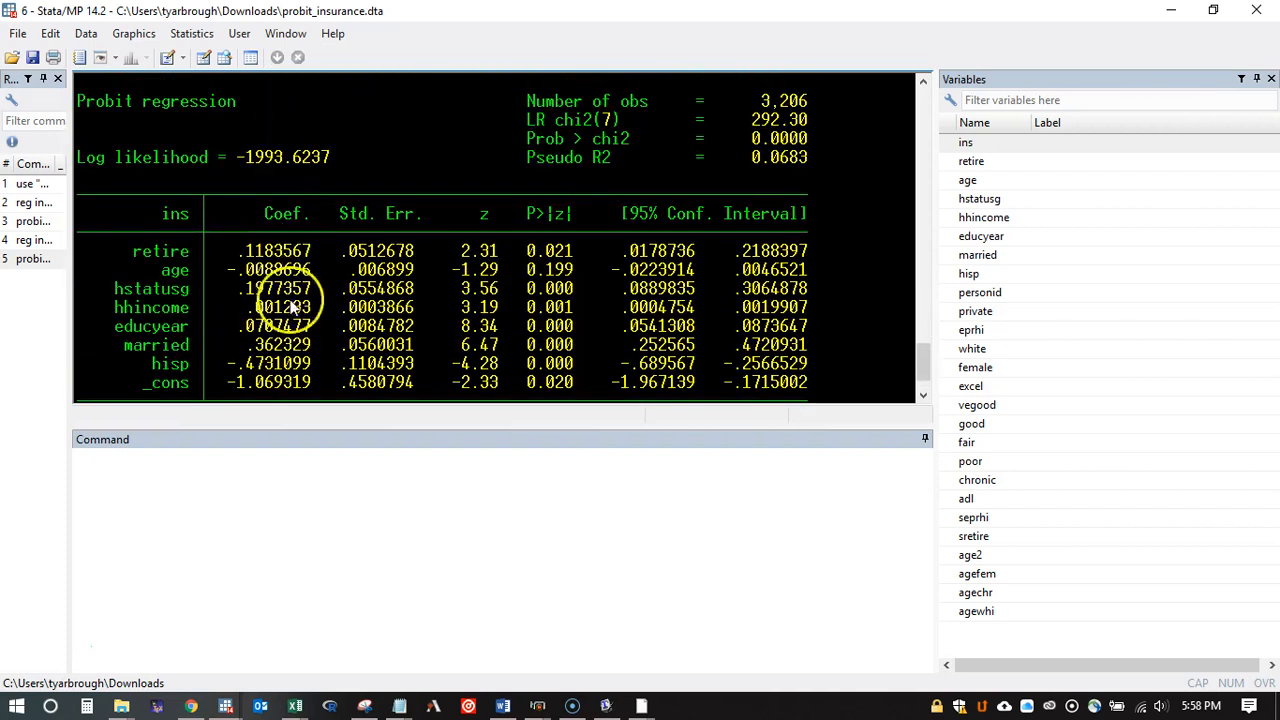
{"action": "left_click", "coordinate": [279, 338]}
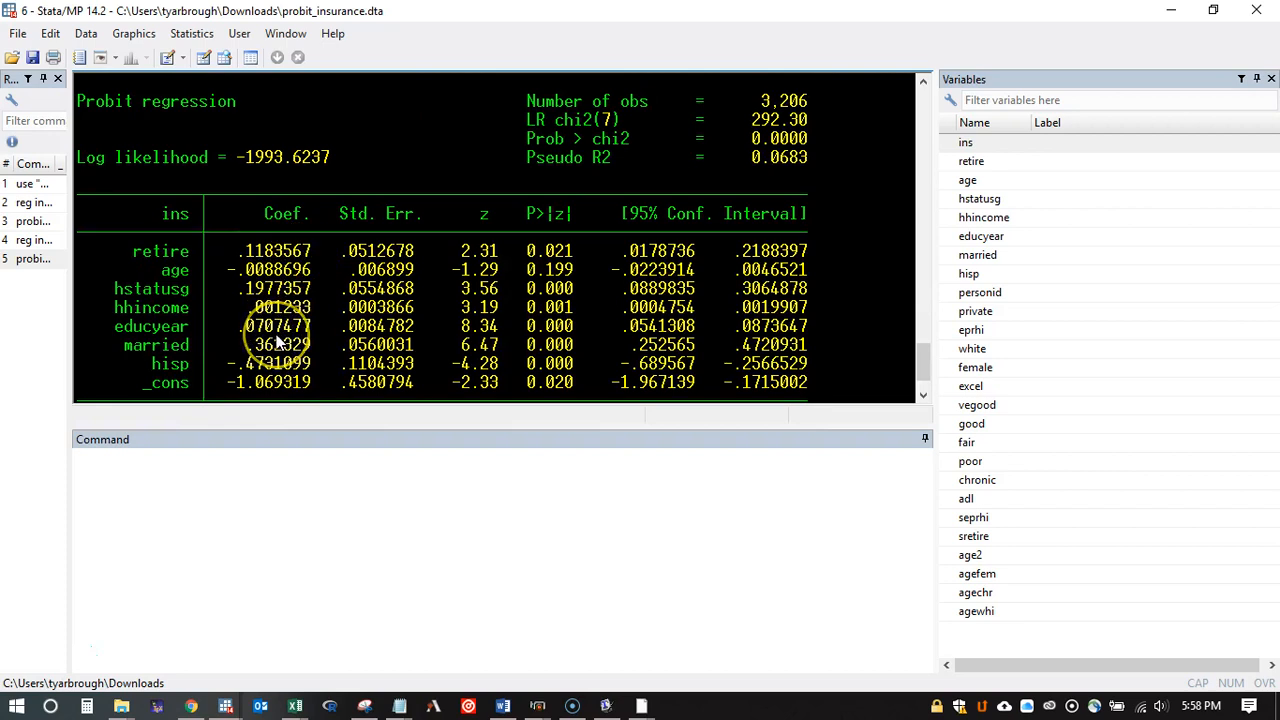
Step: Examine the probit coefficient of retire and read the notes on interpreting a coefficient's sign rather than its magnitude
{"action": "left_click_drag", "start_coordinate": [309, 251], "coordinate": [248, 250]}
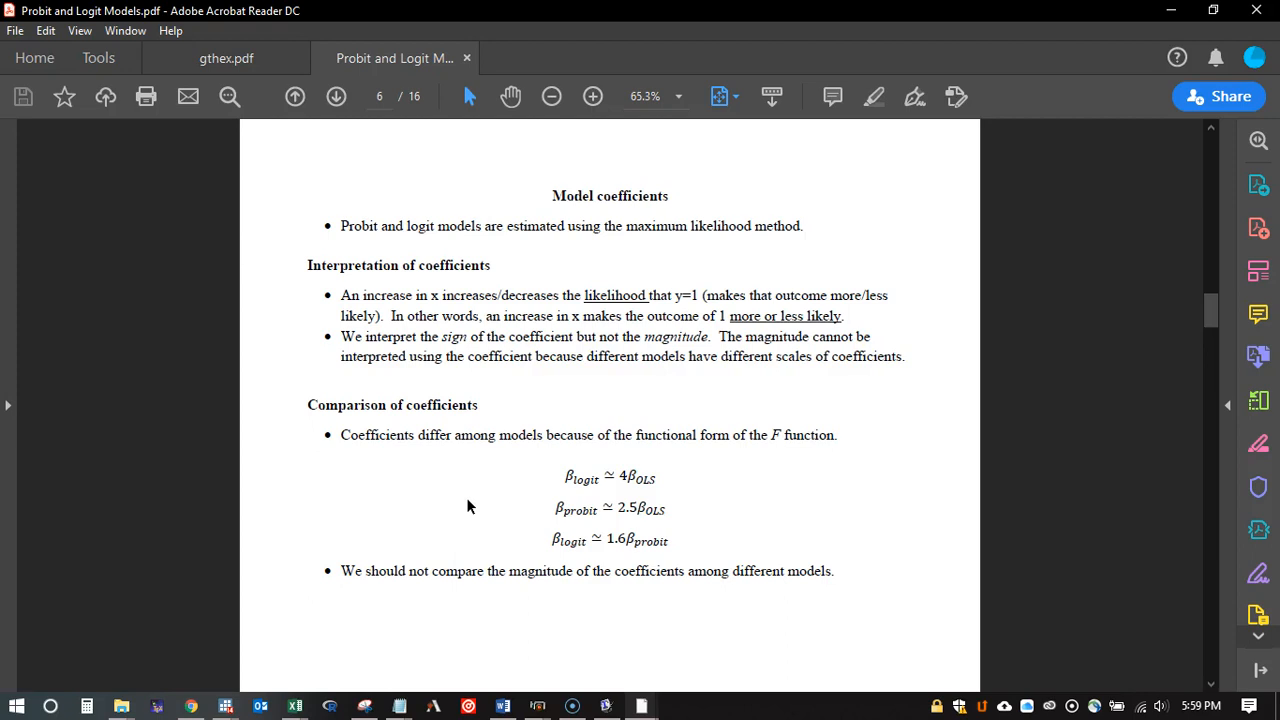
{"action": "left_click_drag", "start_coordinate": [916, 357], "coordinate": [341, 337]}
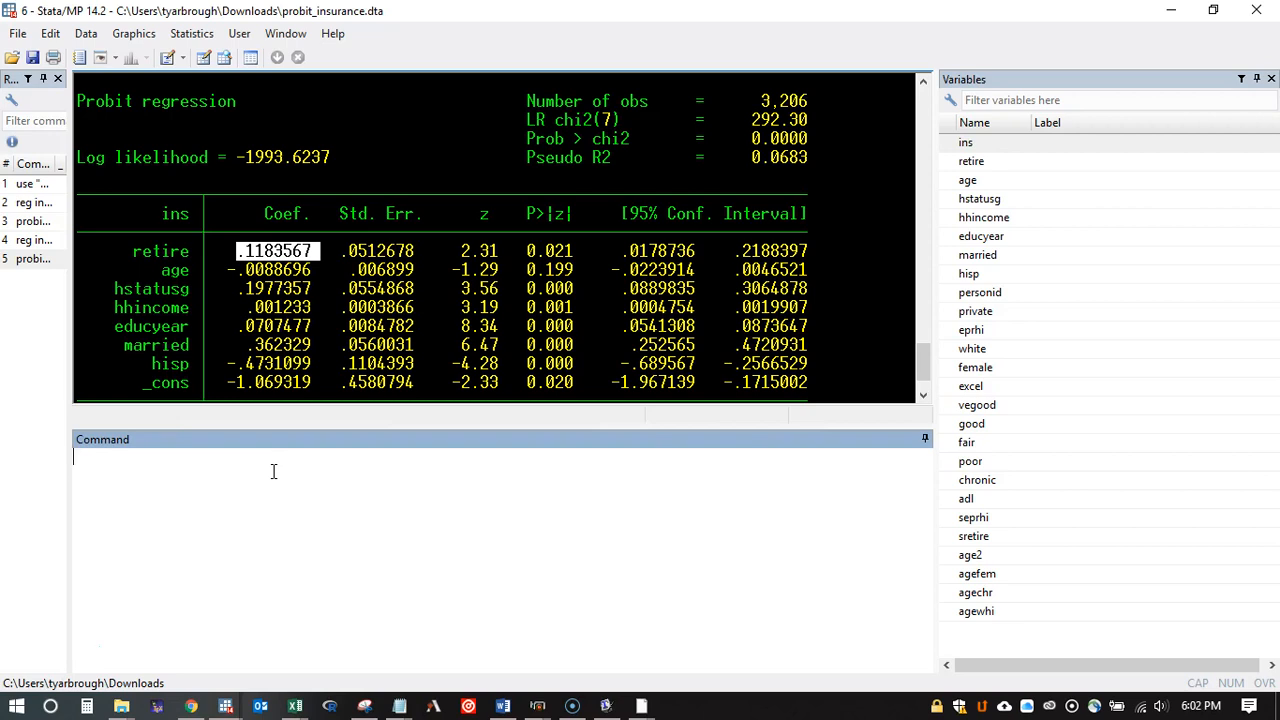
Step: Enter the command "margins, dydx(*) atmeans" without running it and review its dydx(*) option
{"action": "left_click", "coordinate": [273, 471]}
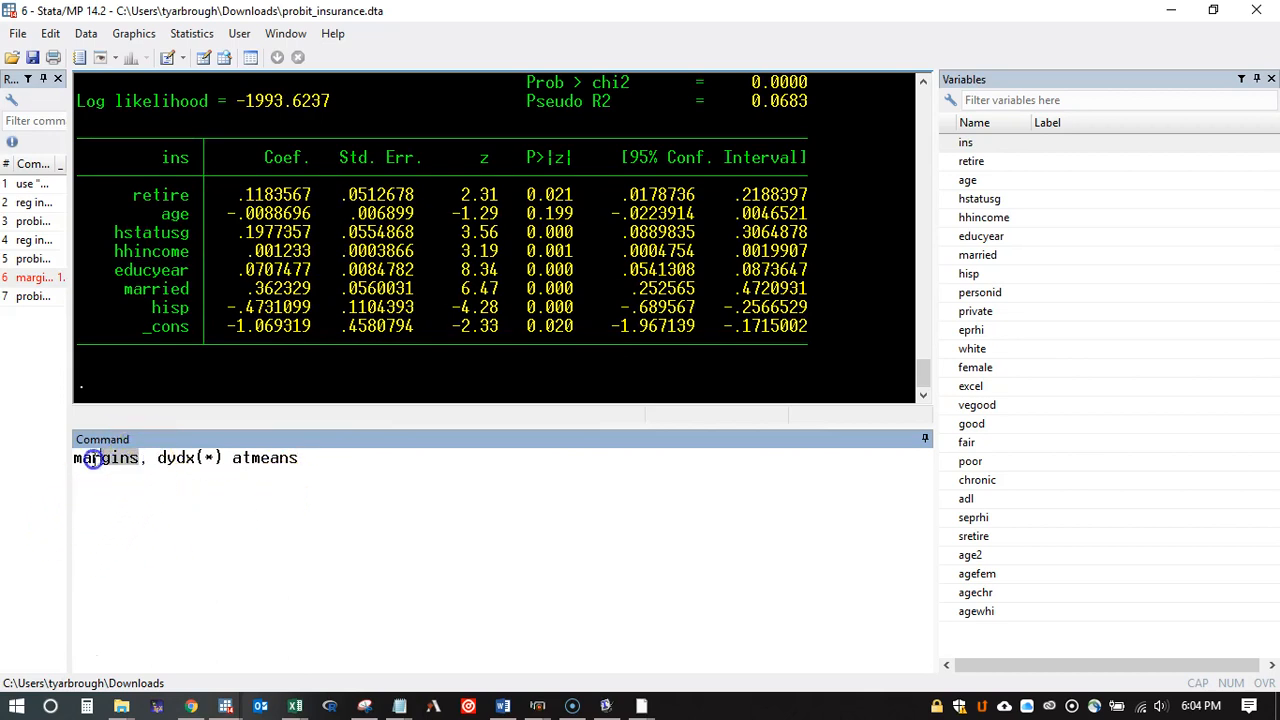
{"action": "left_click_drag", "start_coordinate": [222, 460], "coordinate": [156, 460]}
{"action": "left_click", "coordinate": [172, 458]}
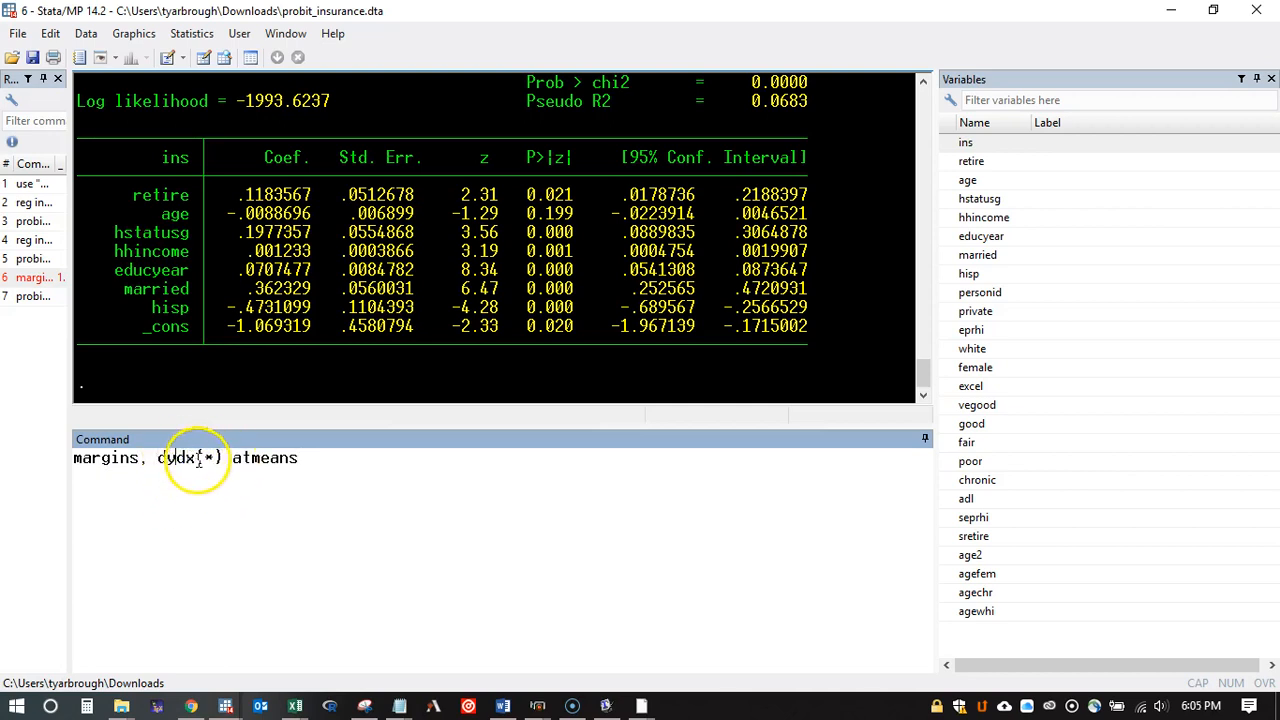
{"action": "left_click", "coordinate": [174, 458]}
{"action": "left_click", "coordinate": [169, 457]}
{"action": "left_click", "coordinate": [194, 458]}
{"action": "left_click", "coordinate": [189, 458]}
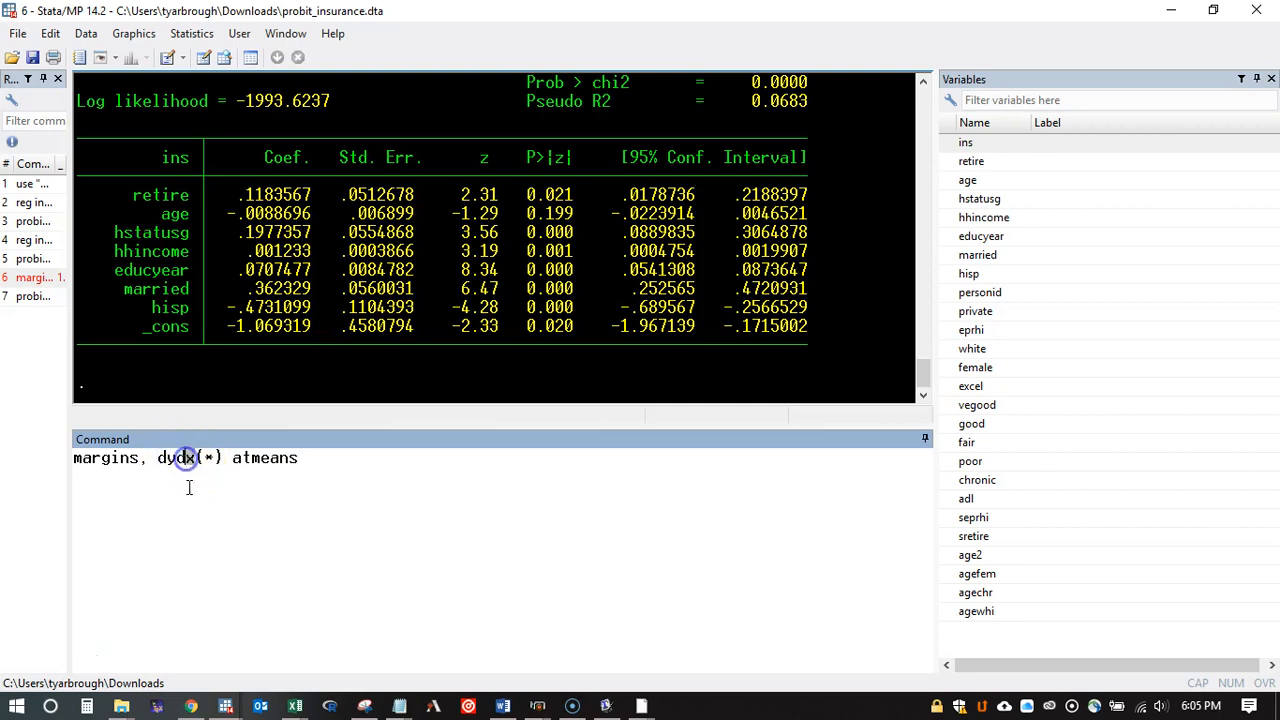
{"action": "left_click", "coordinate": [211, 454]}
{"action": "double_click", "coordinate": [208, 456]}
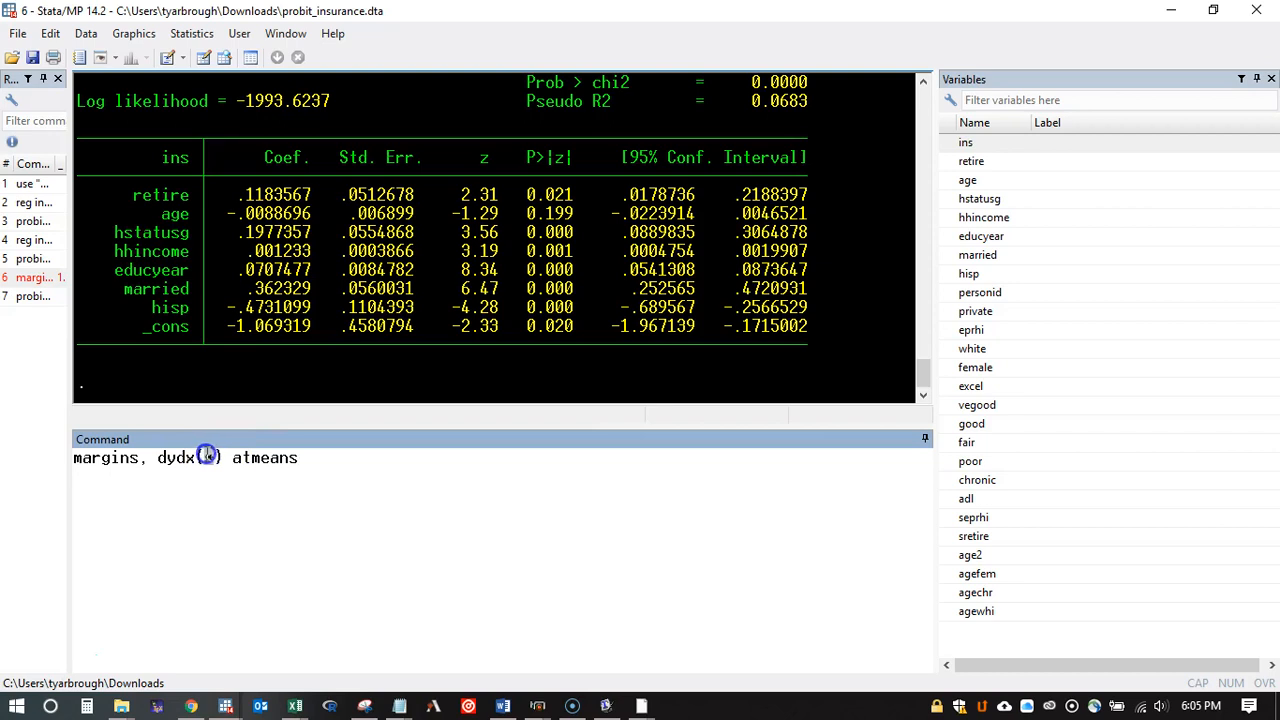
{"action": "left_click", "coordinate": [196, 457]}
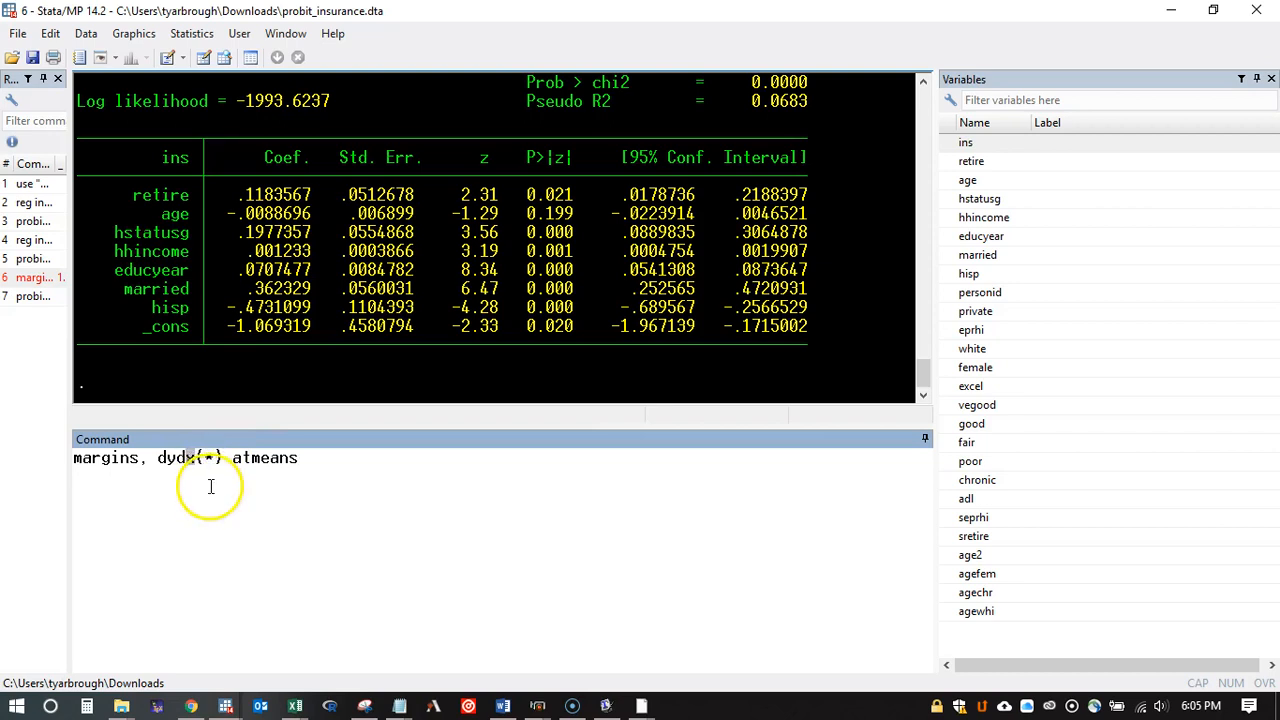
Step: Check the dependent variable and the explanatory variables in the earlier probit command
{"action": "scroll", "coordinate": [285, 303], "scroll_direction": "up", "scroll_amount": 5}
{"action": "left_click_drag", "start_coordinate": [667, 180], "coordinate": [163, 177]}
{"action": "left_click", "coordinate": [203, 184]}
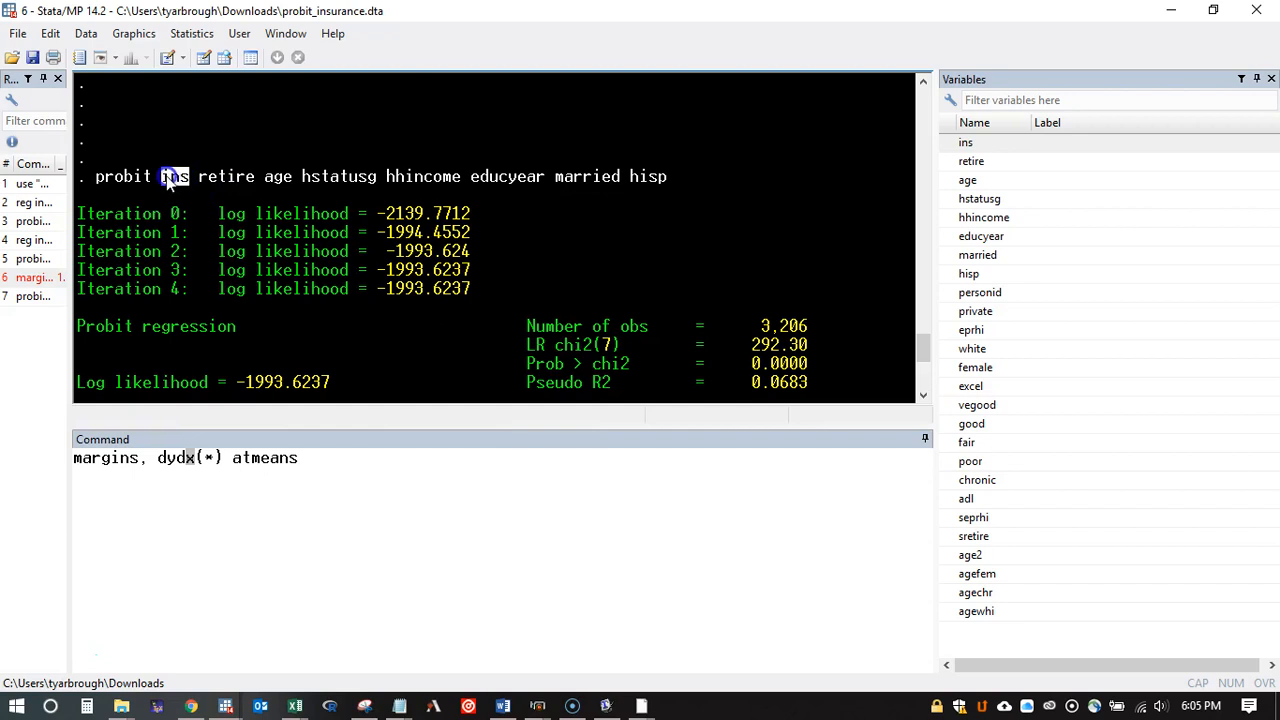
{"action": "left_click_drag", "start_coordinate": [669, 177], "coordinate": [199, 177]}
{"action": "scroll", "coordinate": [228, 203], "scroll_direction": "down", "scroll_amount": 2}
{"action": "scroll", "coordinate": [227, 199], "scroll_direction": "down", "scroll_amount": 3}
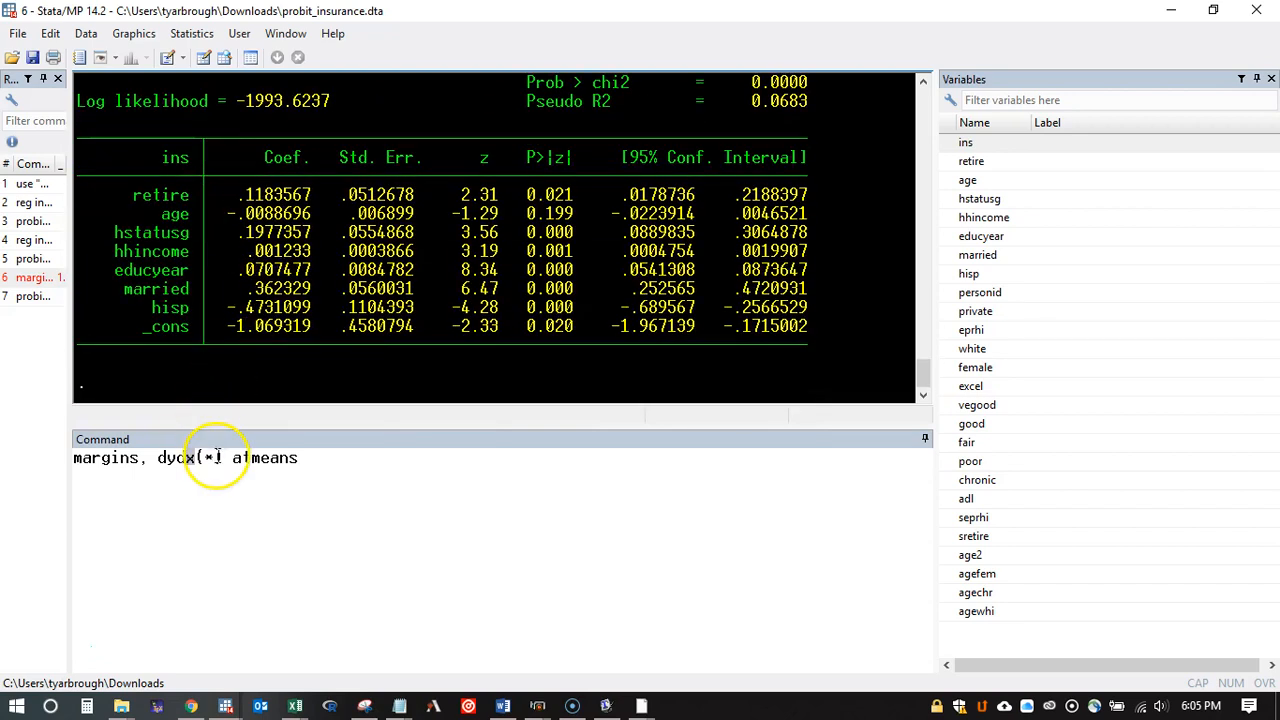
Step: Review the asterisk and the atmeans option, and run "margins, dydx(*) atmeans" to compute the marginal effects at the means
{"action": "left_click", "coordinate": [213, 457]}
{"action": "left_click", "coordinate": [318, 453]}
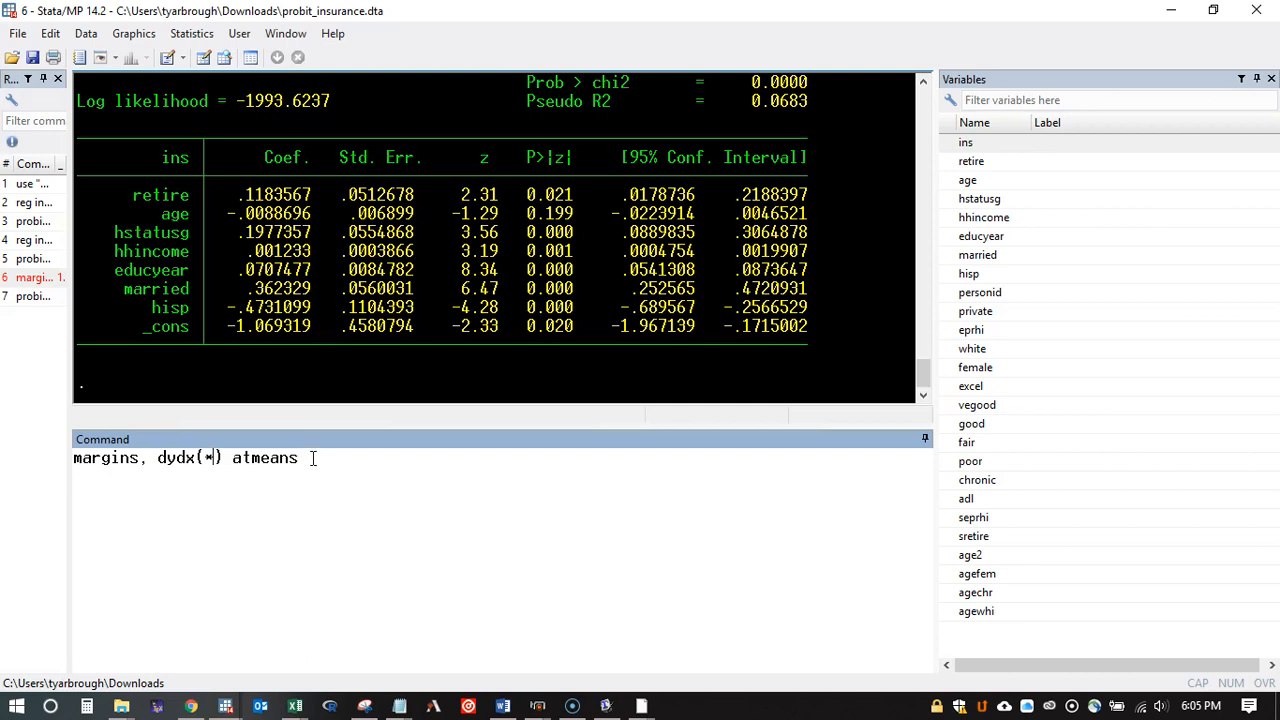
{"action": "left_click_drag", "start_coordinate": [307, 458], "coordinate": [230, 458]}
{"action": "left_click", "coordinate": [259, 460]}
{"action": "left_click", "coordinate": [314, 458]}
{"action": "left_click", "coordinate": [310, 458]}
{"action": "key", "text": "Return"}
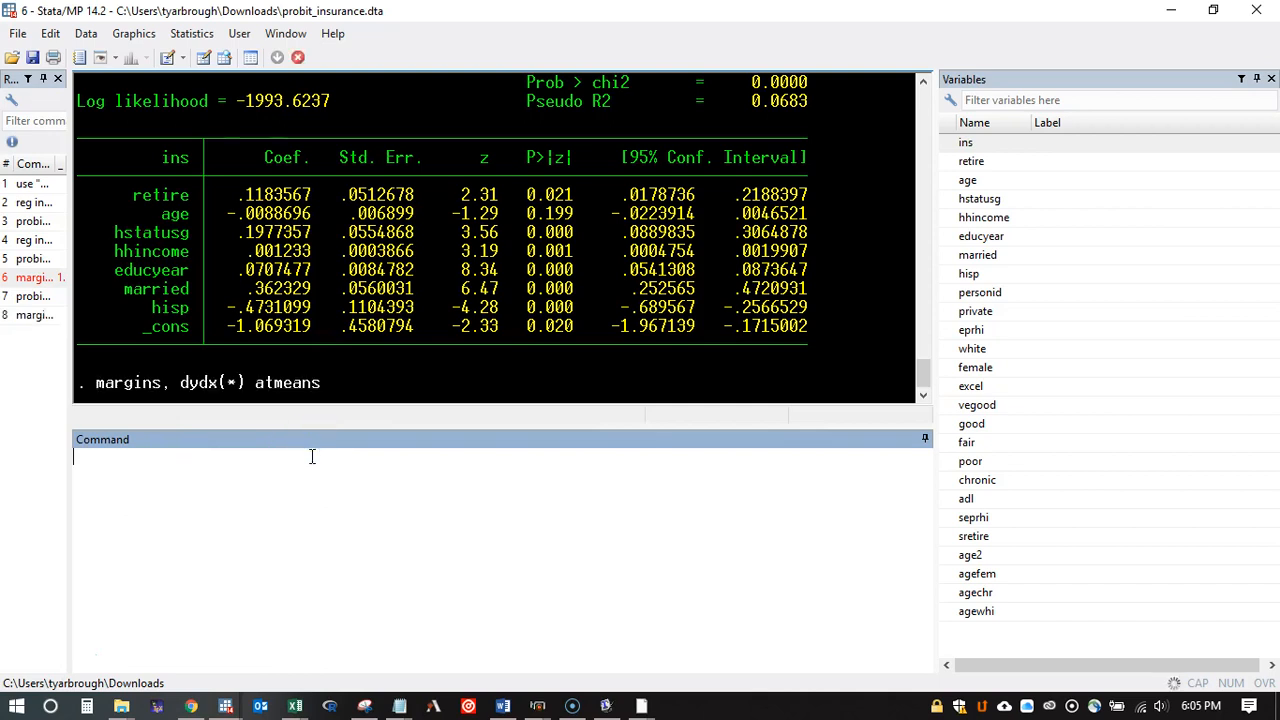
Step: Display the rest of the margins output and examine the variable means and the dy/dx column
{"action": "left_click", "coordinate": [113, 383]}
{"action": "left_click", "coordinate": [385, 205]}
{"action": "scroll", "coordinate": [391, 232], "scroll_direction": "up", "scroll_amount": 6}
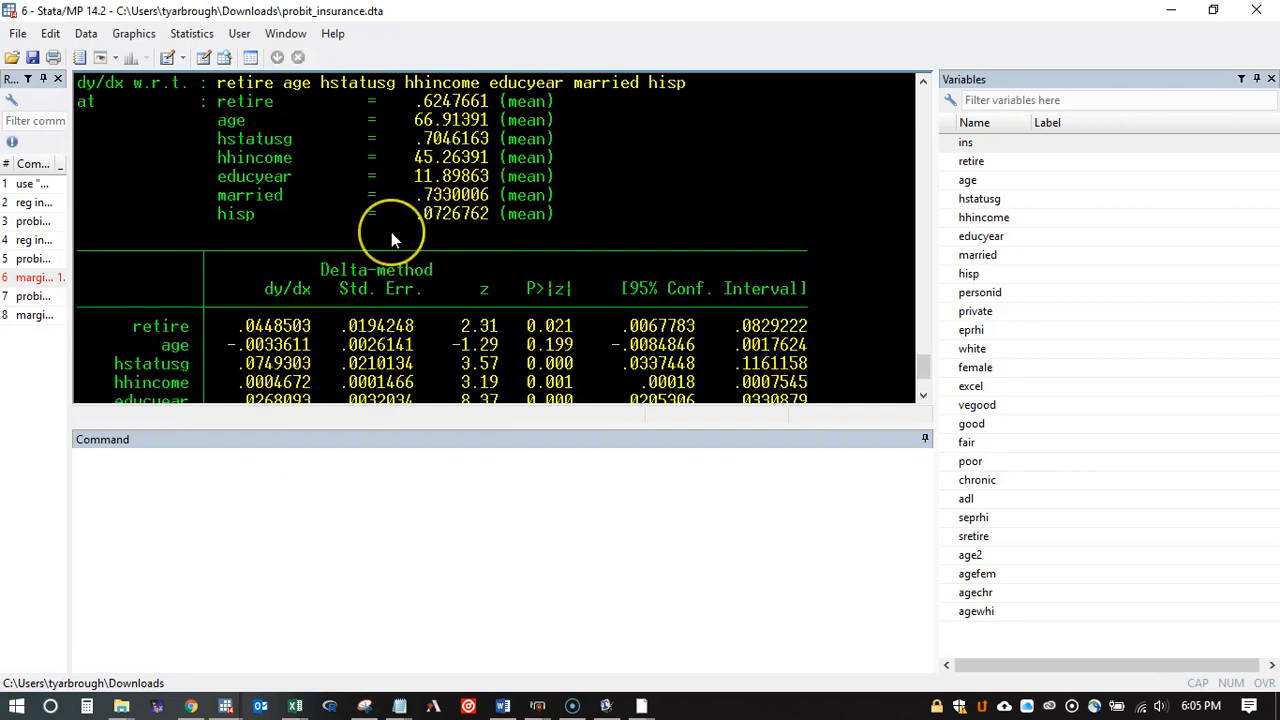
{"action": "scroll", "coordinate": [318, 258], "scroll_direction": "down", "scroll_amount": 6}
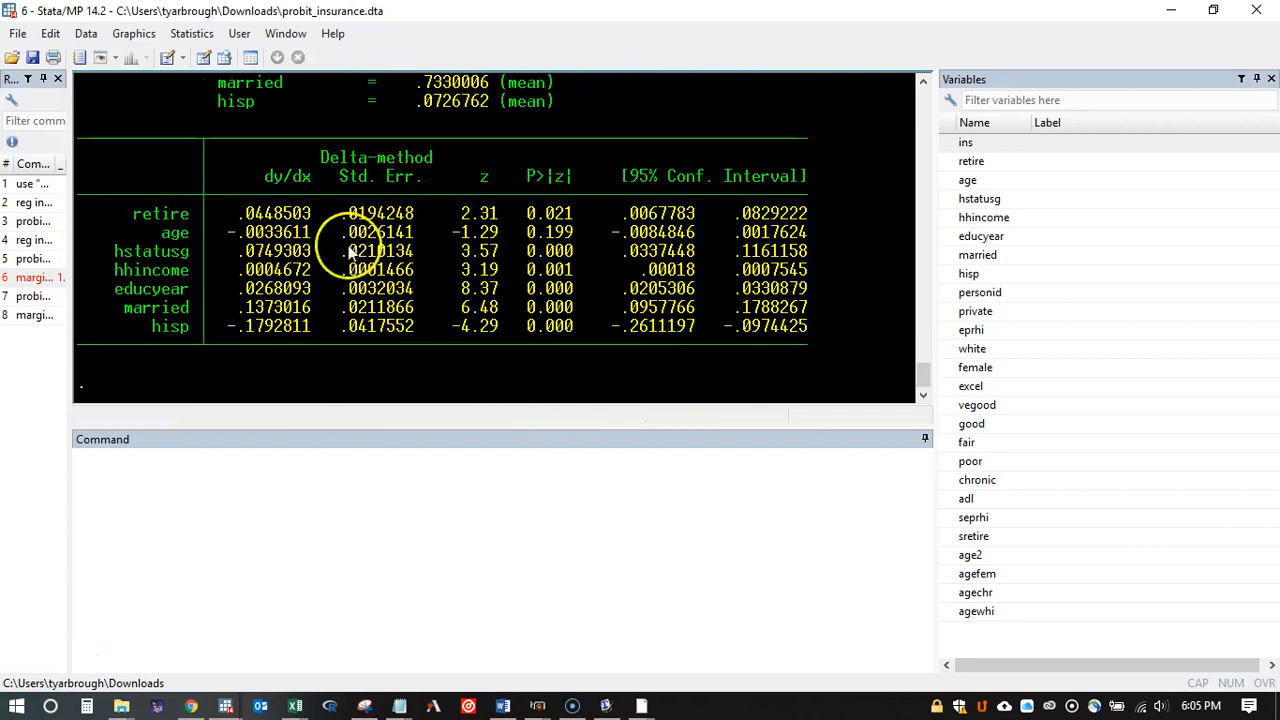
{"action": "left_click_drag", "start_coordinate": [277, 212], "coordinate": [270, 292]}
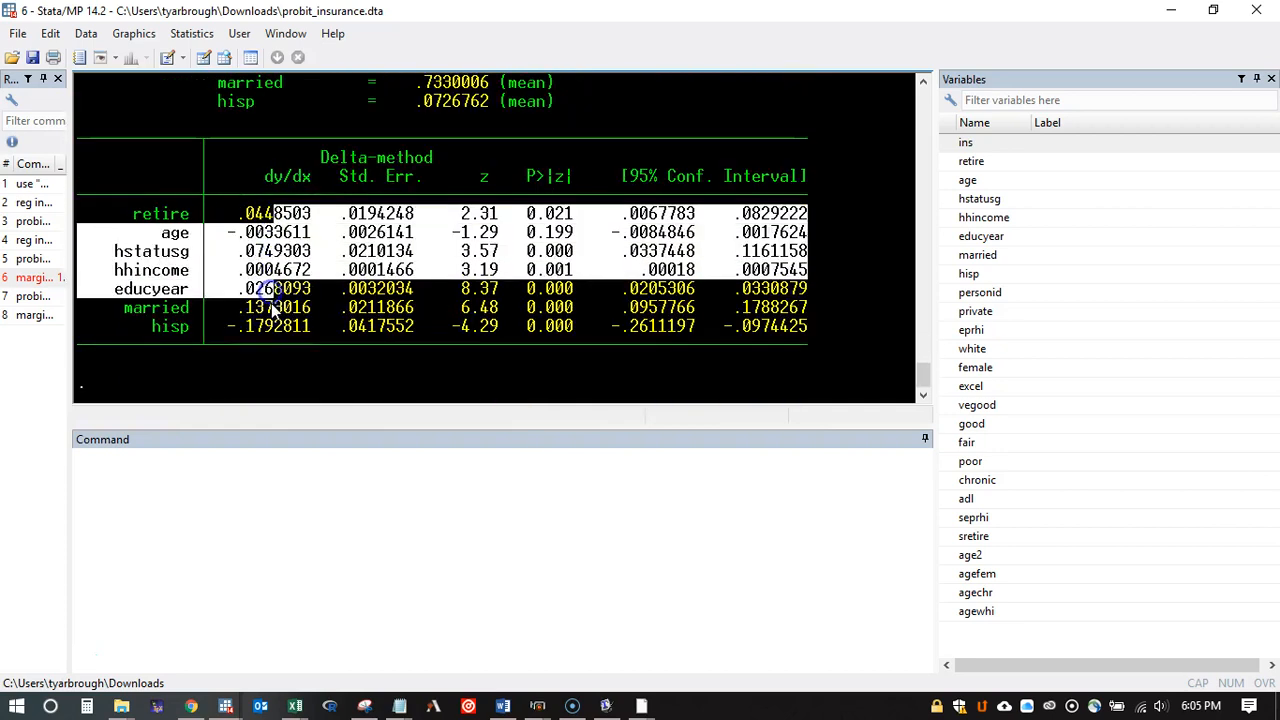
{"action": "left_click", "coordinate": [270, 243]}
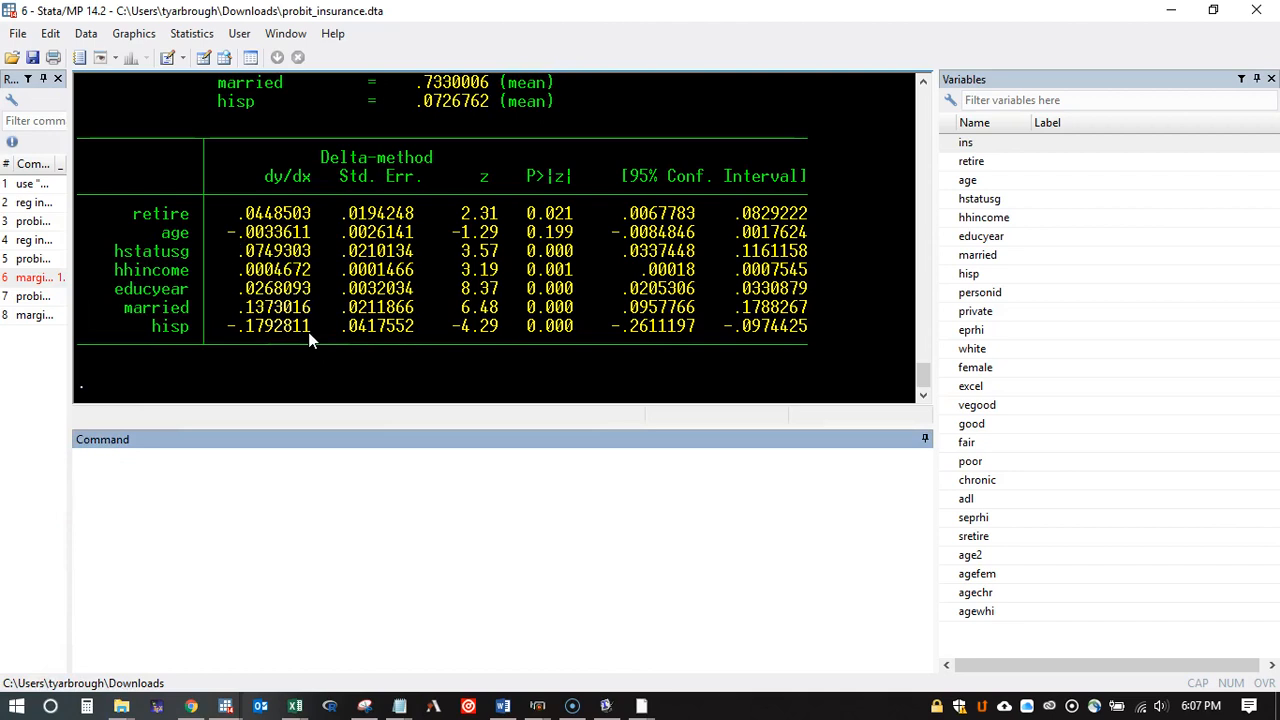
{"action": "left_click", "coordinate": [329, 176]}
Step: Inspect the marginal effects of retire, age, hstatusg and hhincome one by one in the margins table
{"action": "left_click_drag", "start_coordinate": [309, 218], "coordinate": [240, 218]}
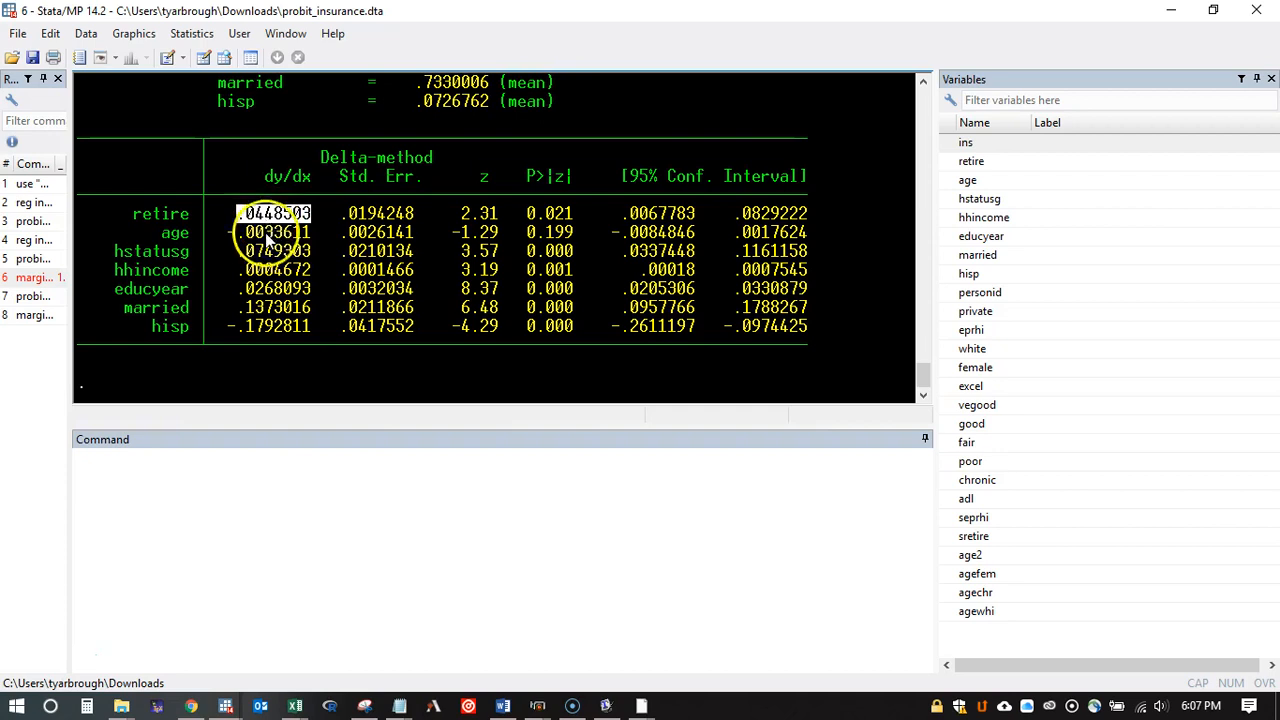
{"action": "left_click_drag", "start_coordinate": [321, 231], "coordinate": [217, 232]}
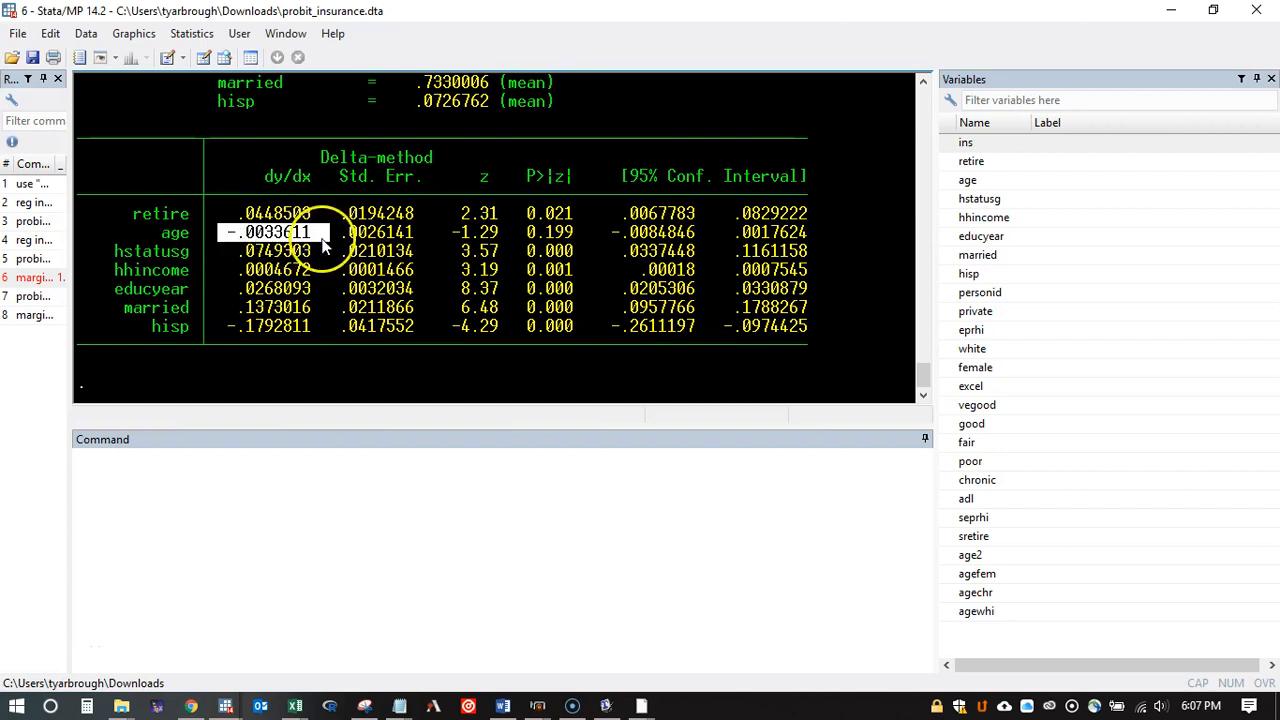
{"action": "left_click_drag", "start_coordinate": [317, 250], "coordinate": [243, 255]}
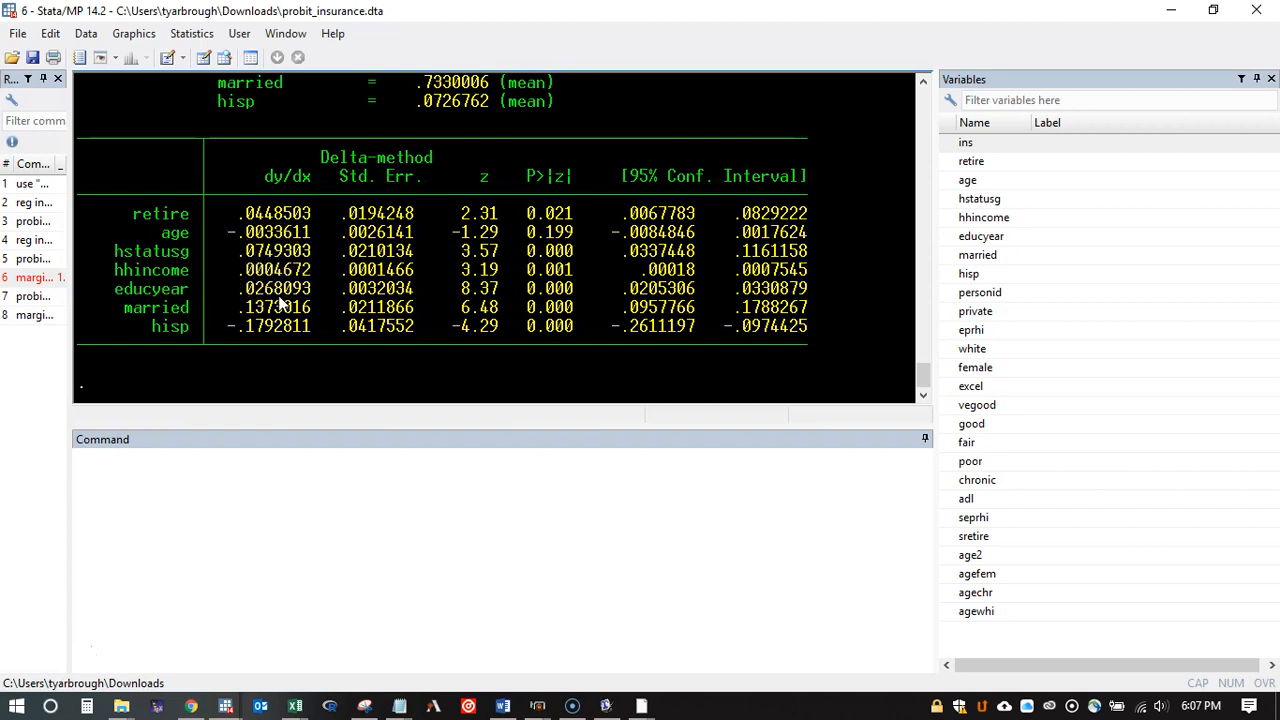
{"action": "left_click_drag", "start_coordinate": [317, 269], "coordinate": [233, 274]}
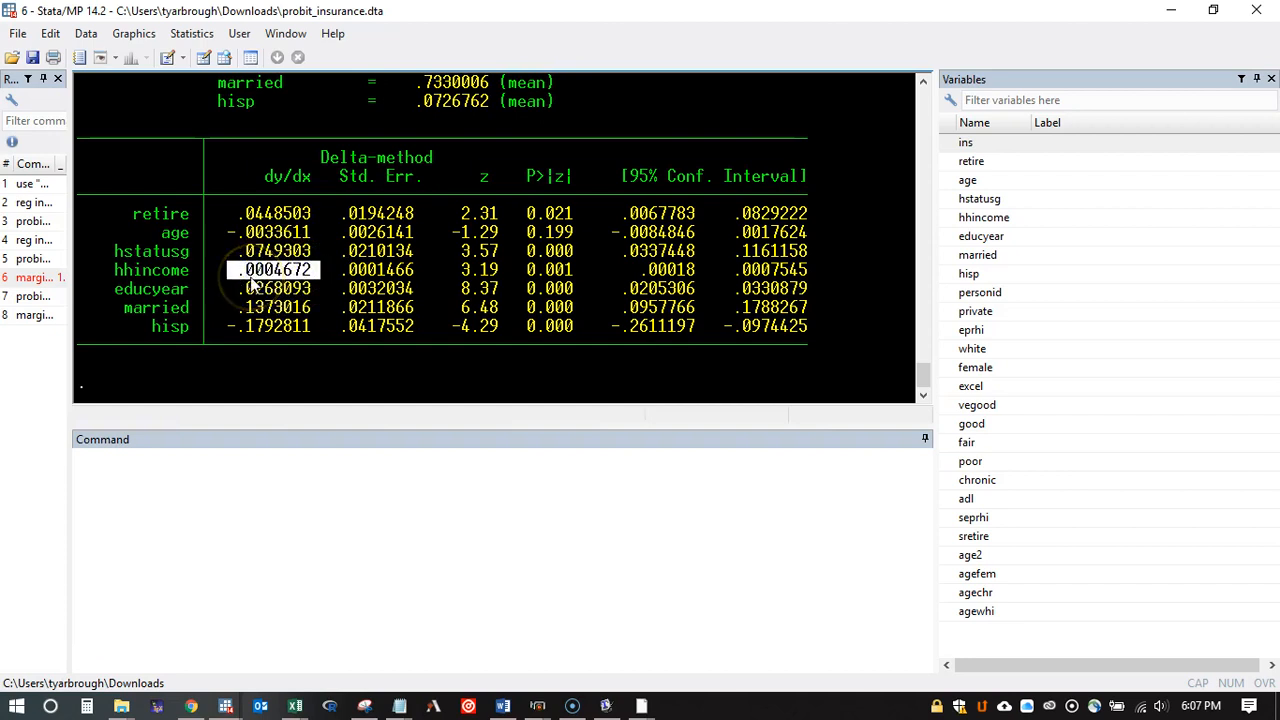
{"action": "left_click", "coordinate": [250, 278]}
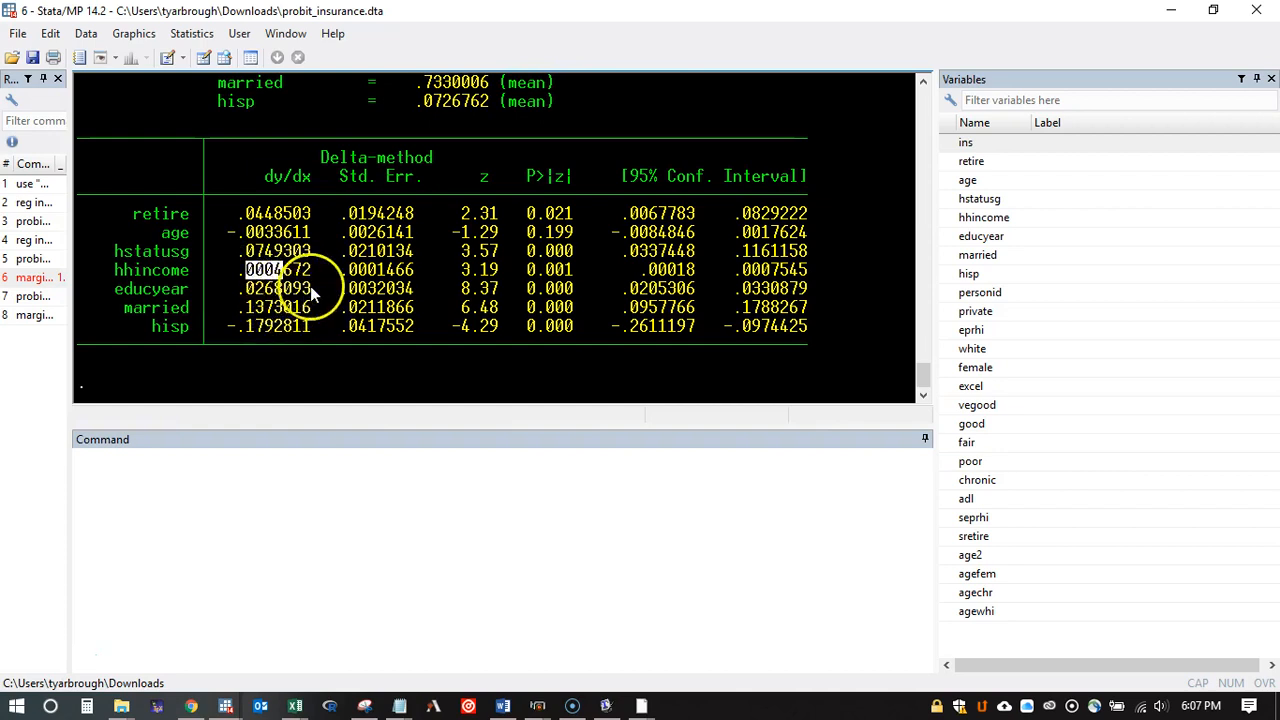
Step: Inspect the marginal effects of educyear and married in the margins table
{"action": "left_click_drag", "start_coordinate": [315, 285], "coordinate": [238, 286]}
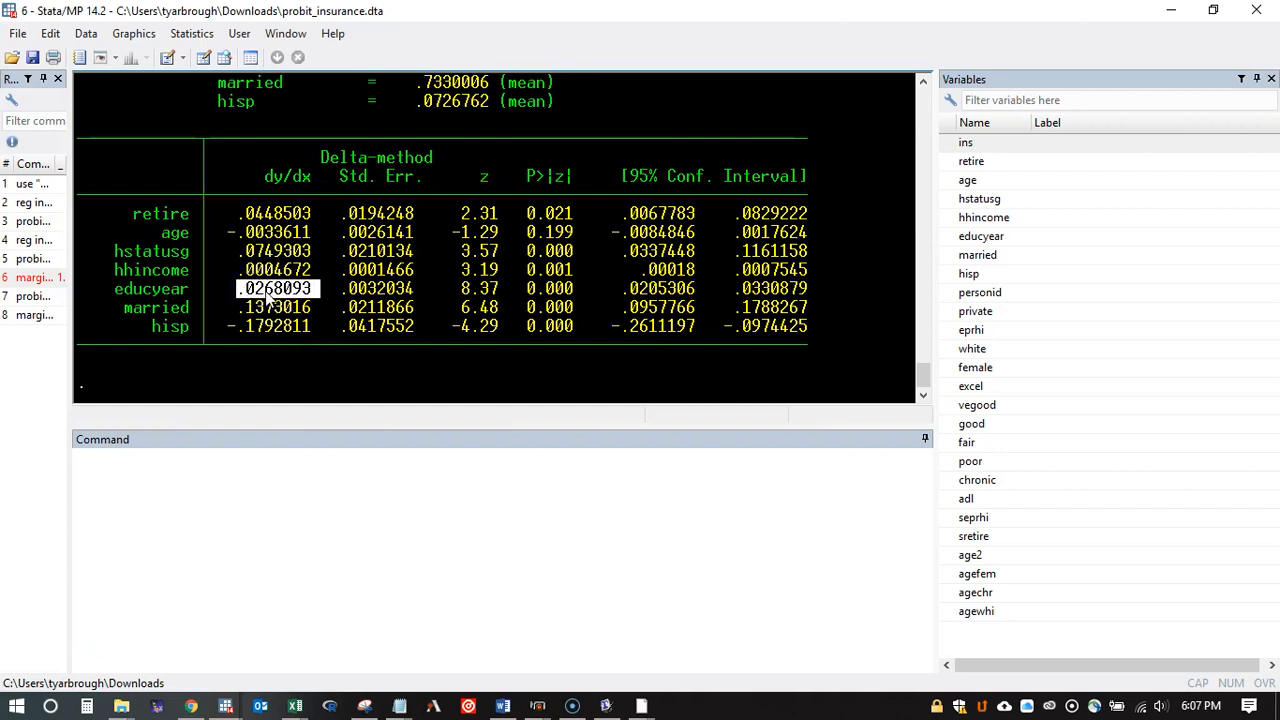
{"action": "left_click", "coordinate": [270, 295]}
{"action": "left_click_drag", "start_coordinate": [316, 308], "coordinate": [242, 314]}
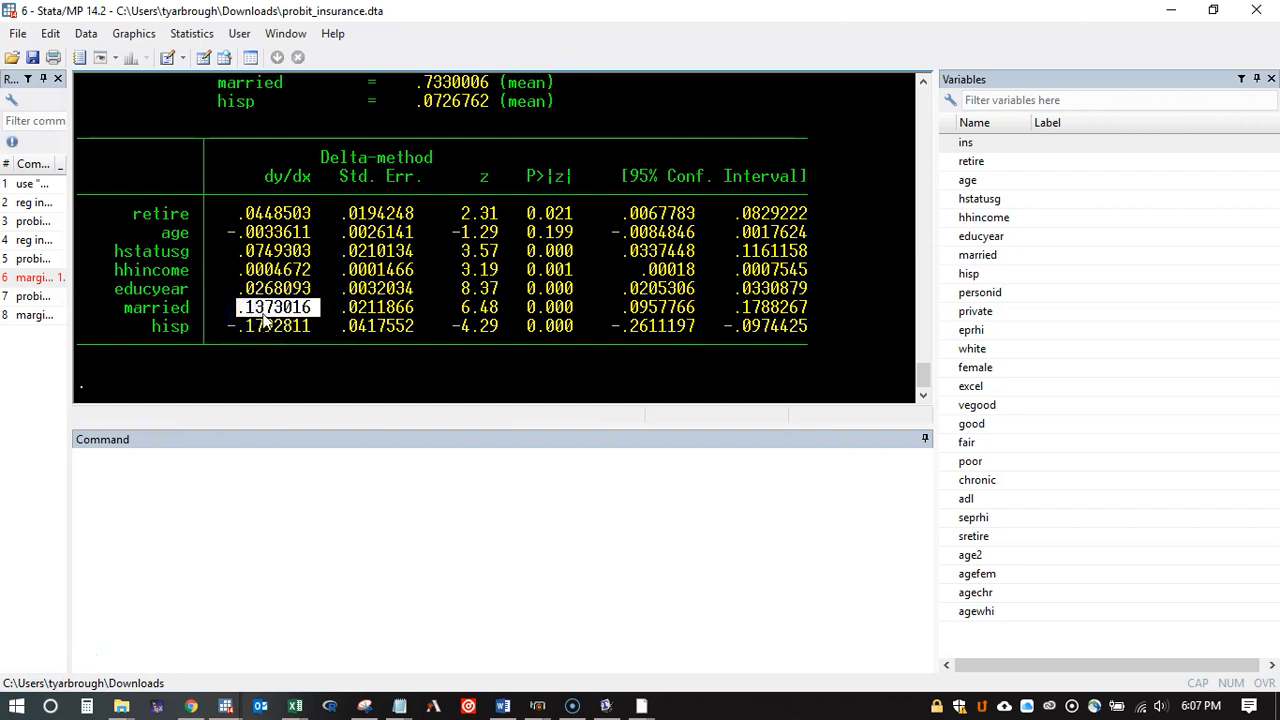
{"action": "left_click", "coordinate": [265, 317]}
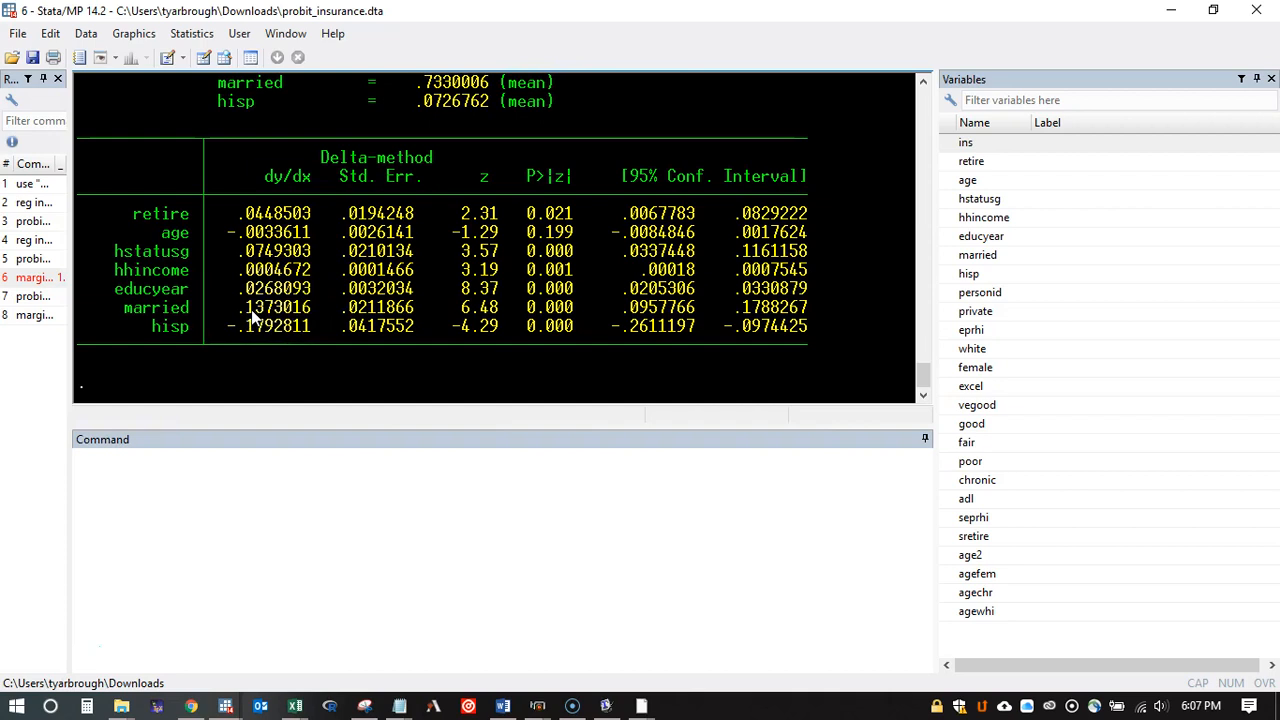
{"action": "left_click", "coordinate": [265, 316]}
Step: Review the atmeans option in the executed margins command and the variable means listed in its output
{"action": "scroll", "coordinate": [277, 262], "scroll_direction": "up", "scroll_amount": 3}
{"action": "scroll", "coordinate": [274, 269], "scroll_direction": "up", "scroll_amount": 3}
{"action": "left_click_drag", "start_coordinate": [325, 200], "coordinate": [265, 200]}
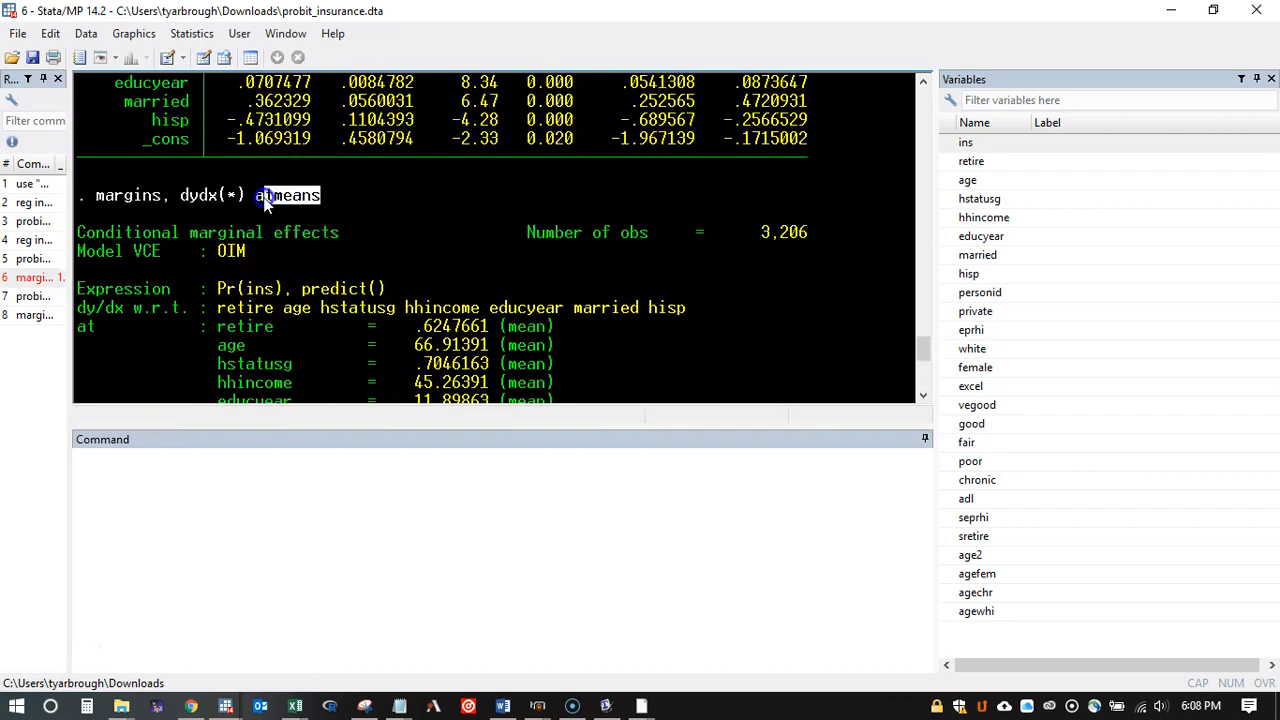
{"action": "scroll", "coordinate": [283, 217], "scroll_direction": "down", "scroll_amount": 5}
{"action": "left_click", "coordinate": [313, 210]}
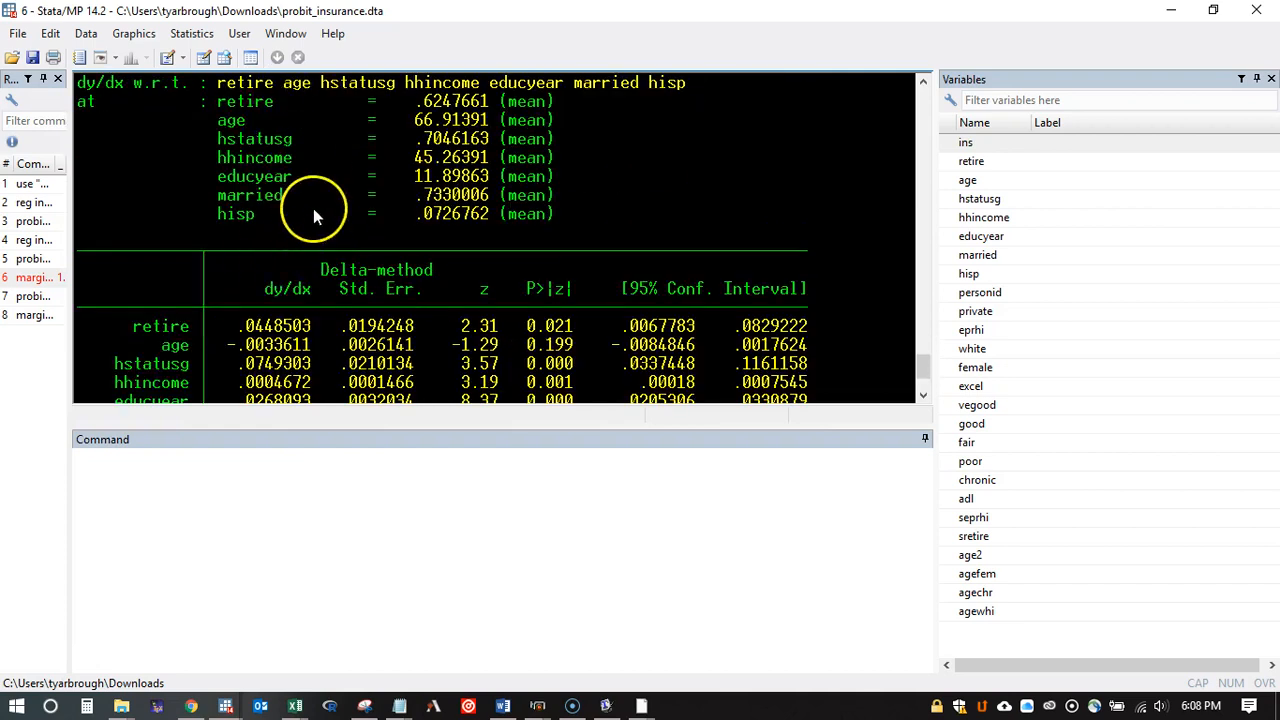
{"action": "scroll", "coordinate": [313, 215], "scroll_direction": "down", "scroll_amount": 2}
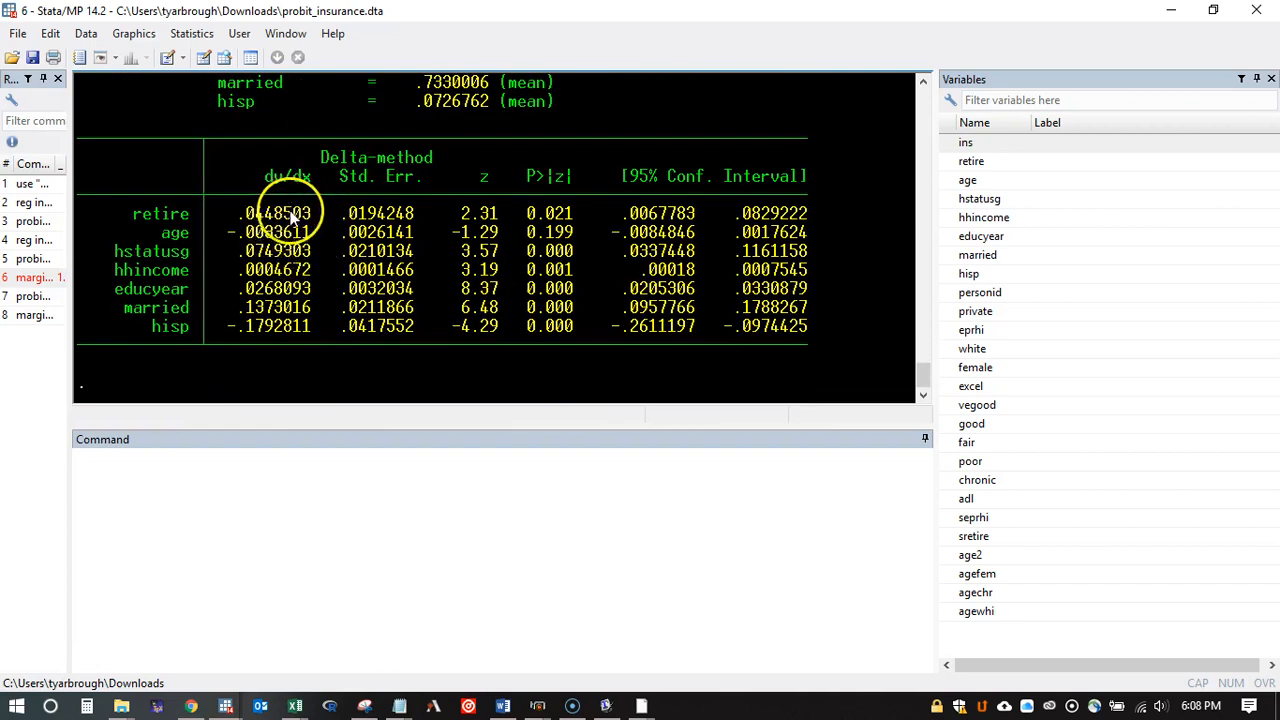
Step: Compare the marginal effects of the retire and married variables in the dy/dx column
{"action": "scroll", "coordinate": [287, 218], "scroll_direction": "up", "scroll_amount": 1}
{"action": "left_click_drag", "start_coordinate": [190, 270], "coordinate": [122, 272]}
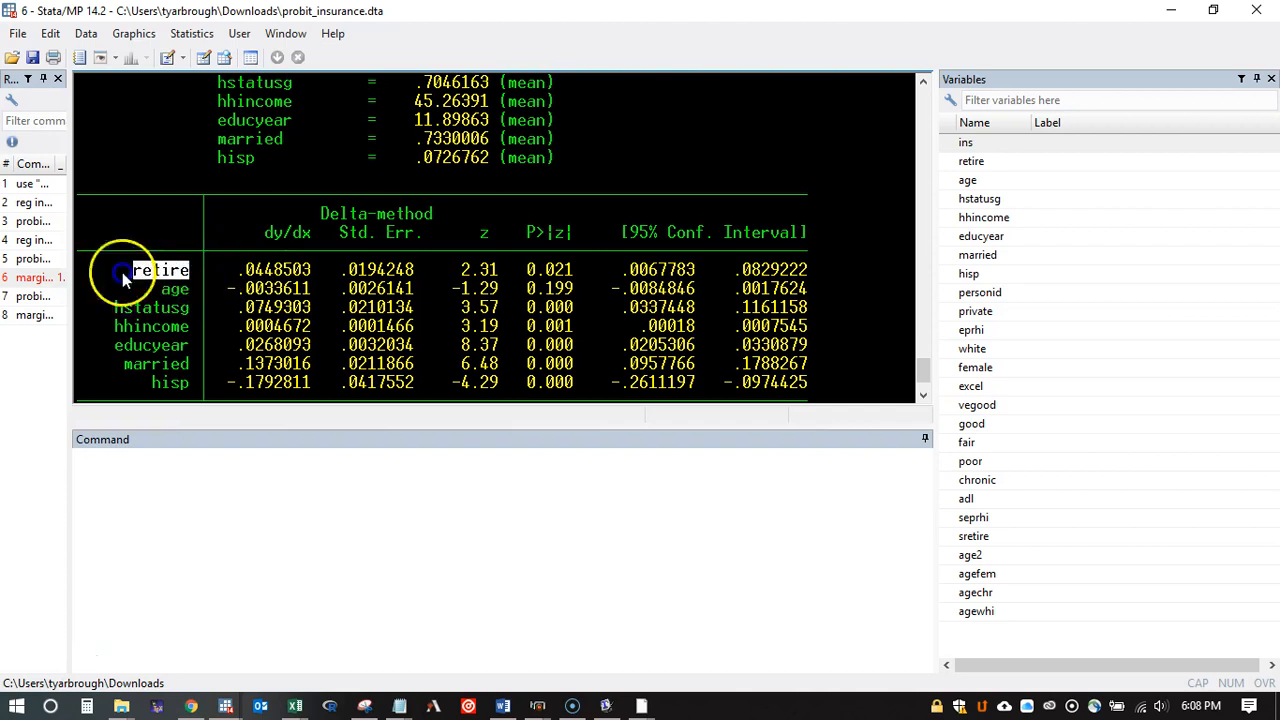
{"action": "left_click_drag", "start_coordinate": [318, 270], "coordinate": [237, 272]}
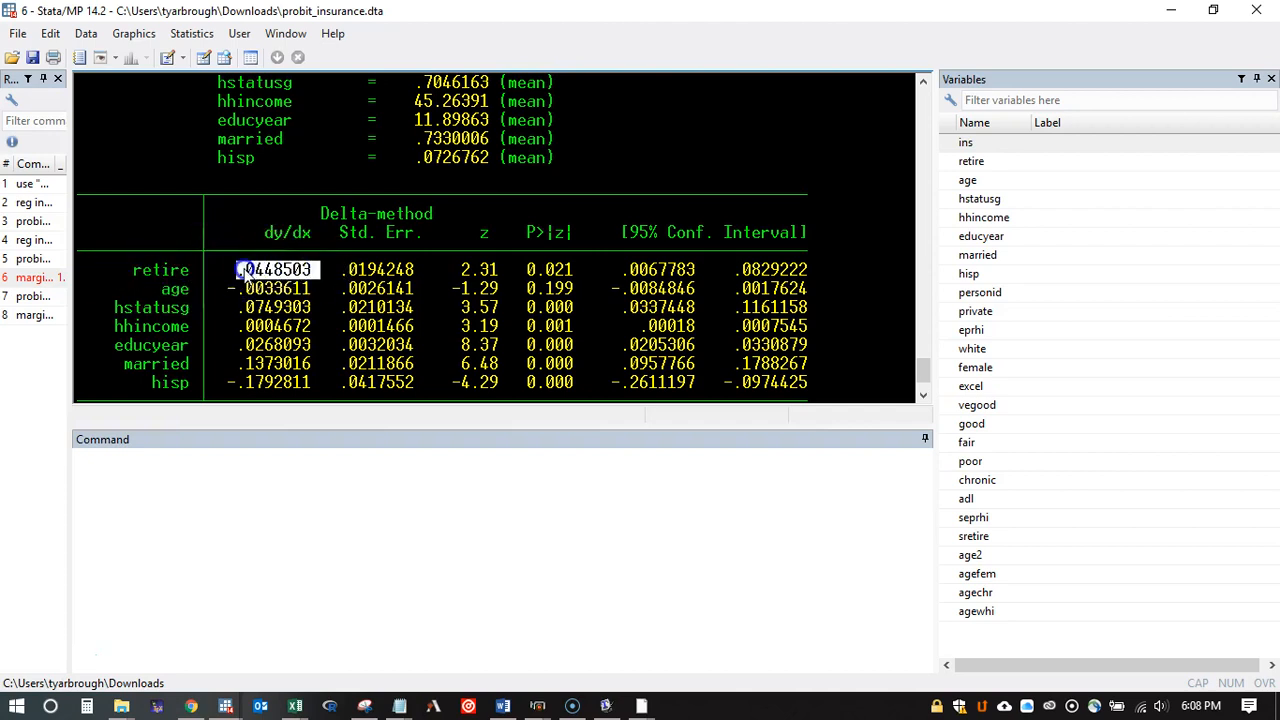
{"action": "left_click", "coordinate": [262, 273]}
{"action": "scroll", "coordinate": [280, 285], "scroll_direction": "down", "scroll_amount": 1}
{"action": "left_click_drag", "start_coordinate": [318, 308], "coordinate": [232, 310]}
{"action": "left_click", "coordinate": [244, 312]}
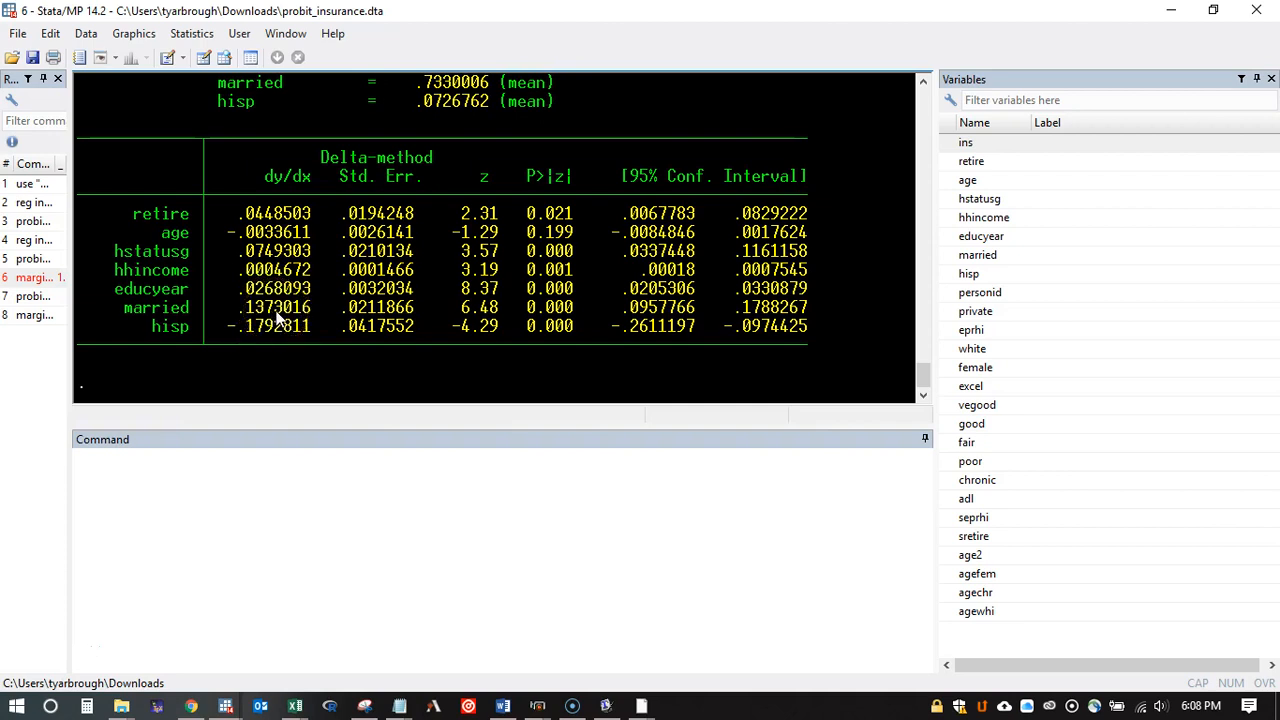
Step: Draft "margins, dydx(*)" without the atmeans option as an alternative and clear it without running it
{"action": "left_click", "coordinate": [203, 457]}
{"action": "key", "text": "Page_Up"}
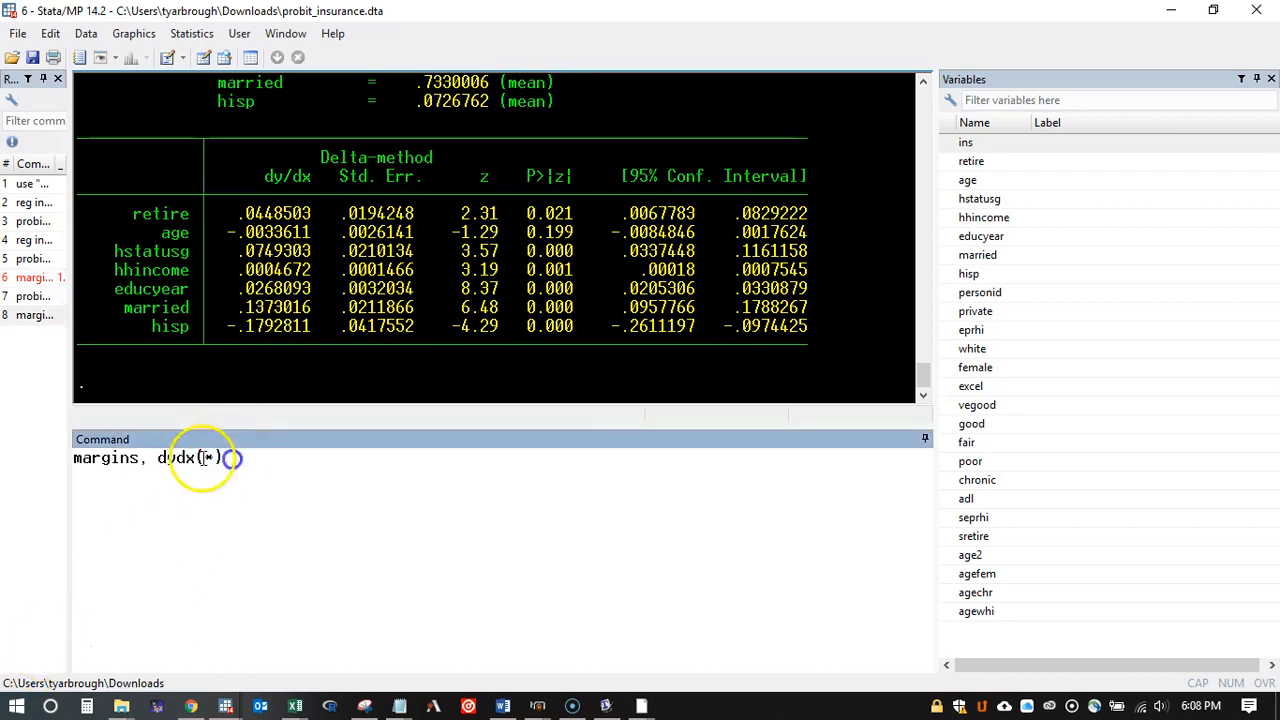
{"action": "left_click_drag", "start_coordinate": [231, 457], "coordinate": [54, 458]}
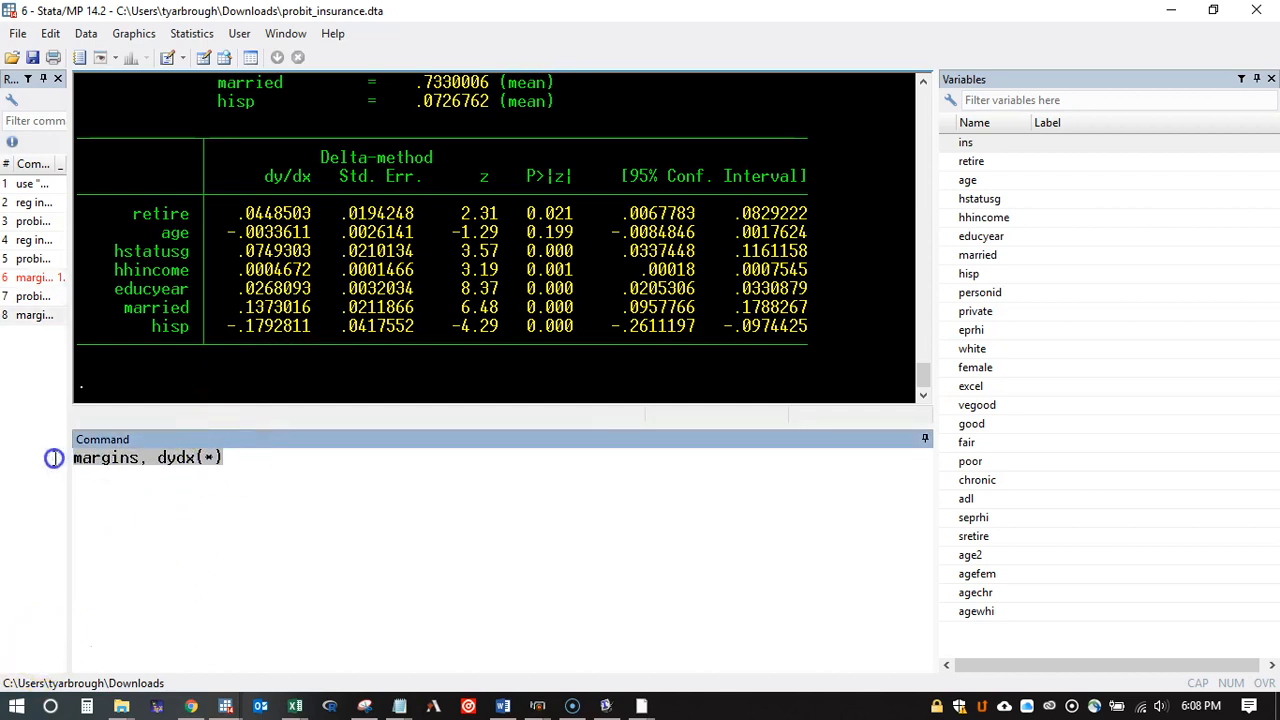
{"action": "key", "text": "Return"}
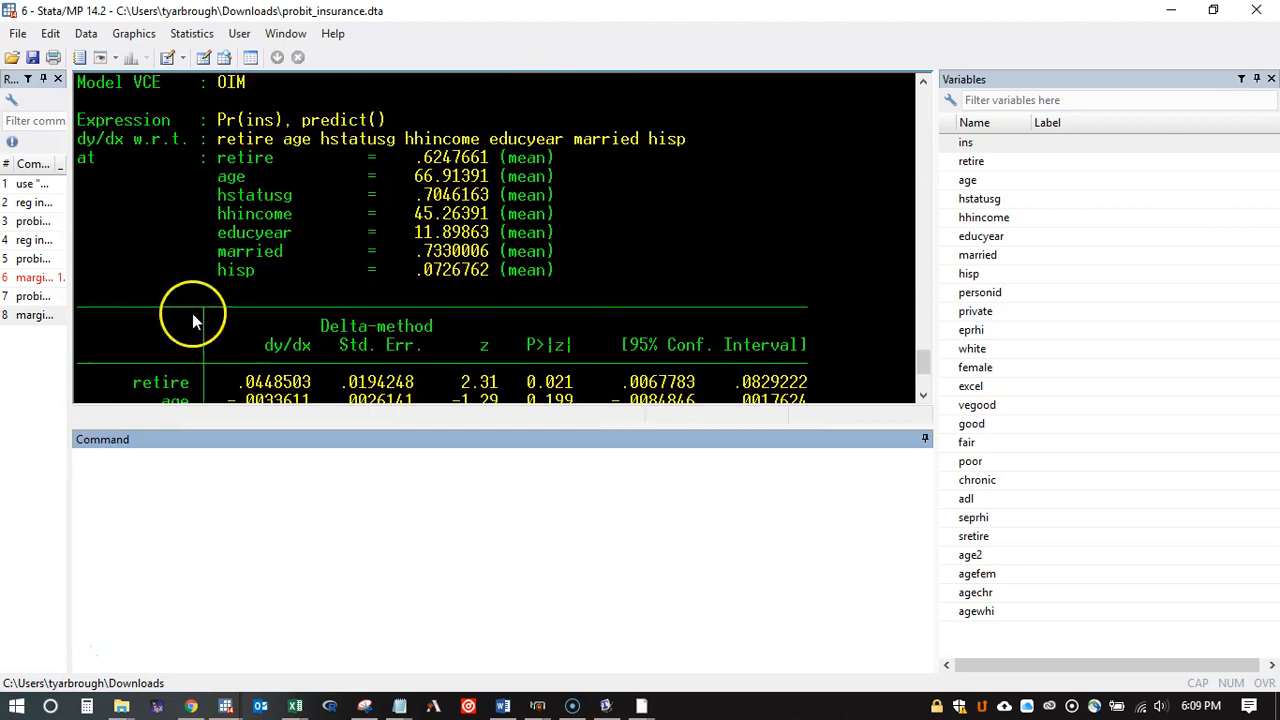
Step: Re-examine the atmeans option in the executed margins command and the heading of its output
{"action": "scroll", "coordinate": [192, 313], "scroll_direction": "up", "scroll_amount": 5}
{"action": "left_click_drag", "start_coordinate": [327, 312], "coordinate": [256, 311]}
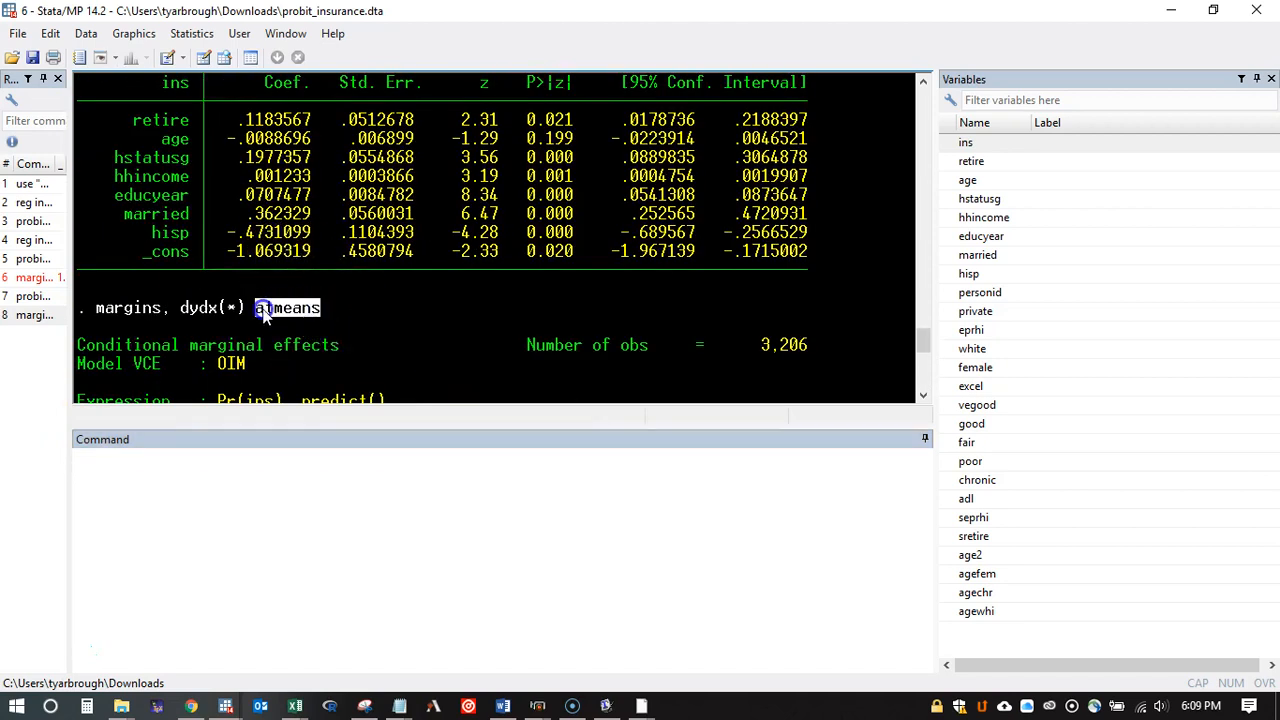
{"action": "scroll", "coordinate": [286, 312], "scroll_direction": "down", "scroll_amount": 1}
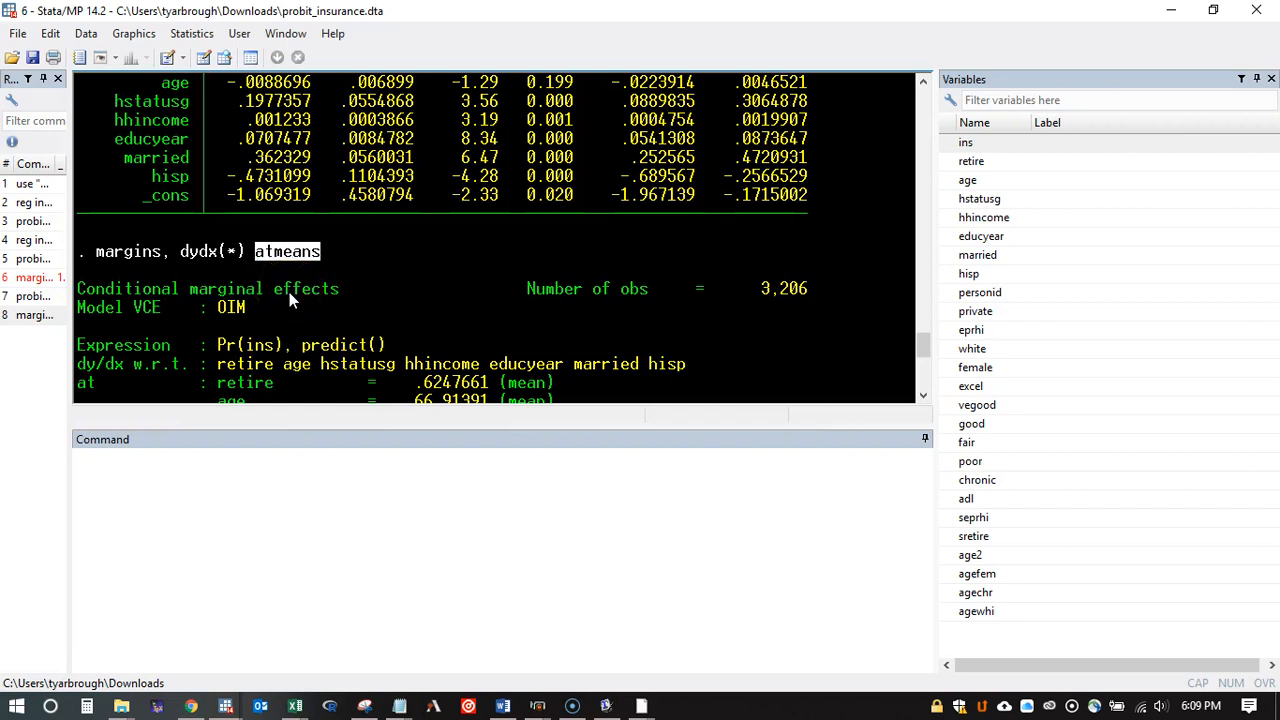
Step: Rerun the probit regression of ins on retire, age, hstatusg, hhincome, educyear, married and hisp
{"action": "scroll", "coordinate": [289, 292], "scroll_direction": "down", "scroll_amount": 7}
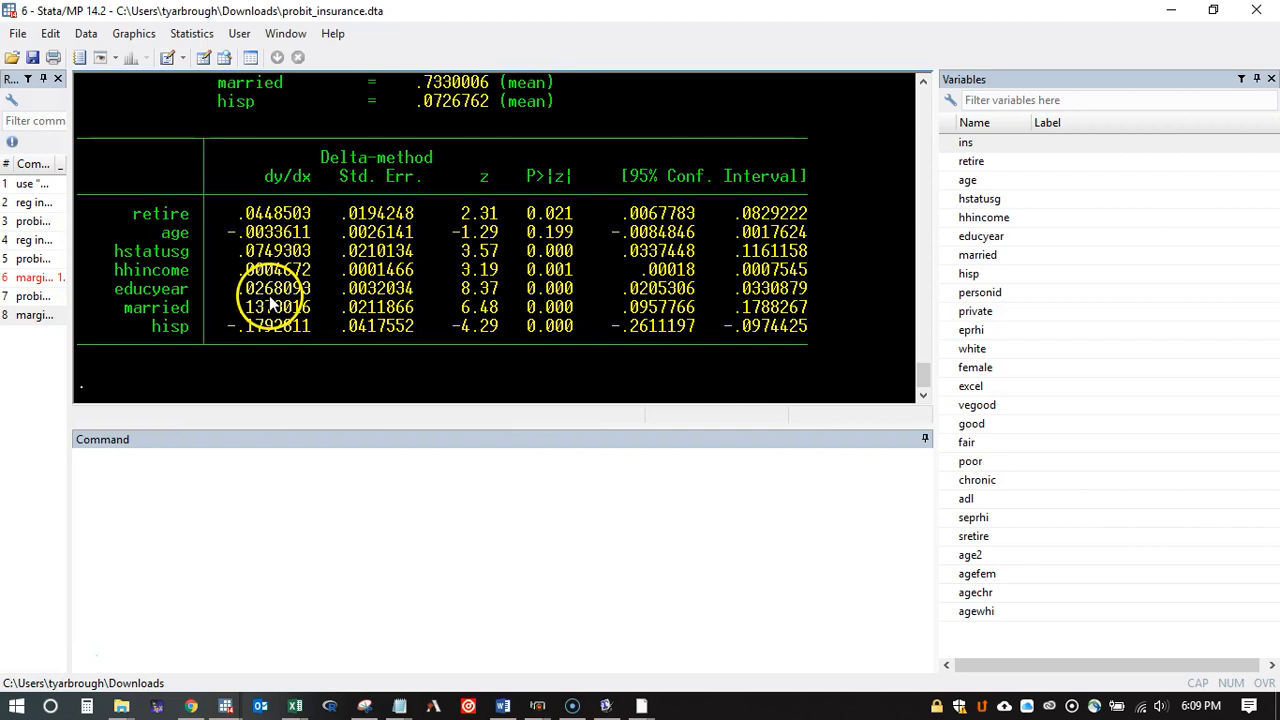
{"action": "left_click", "coordinate": [35, 297]}
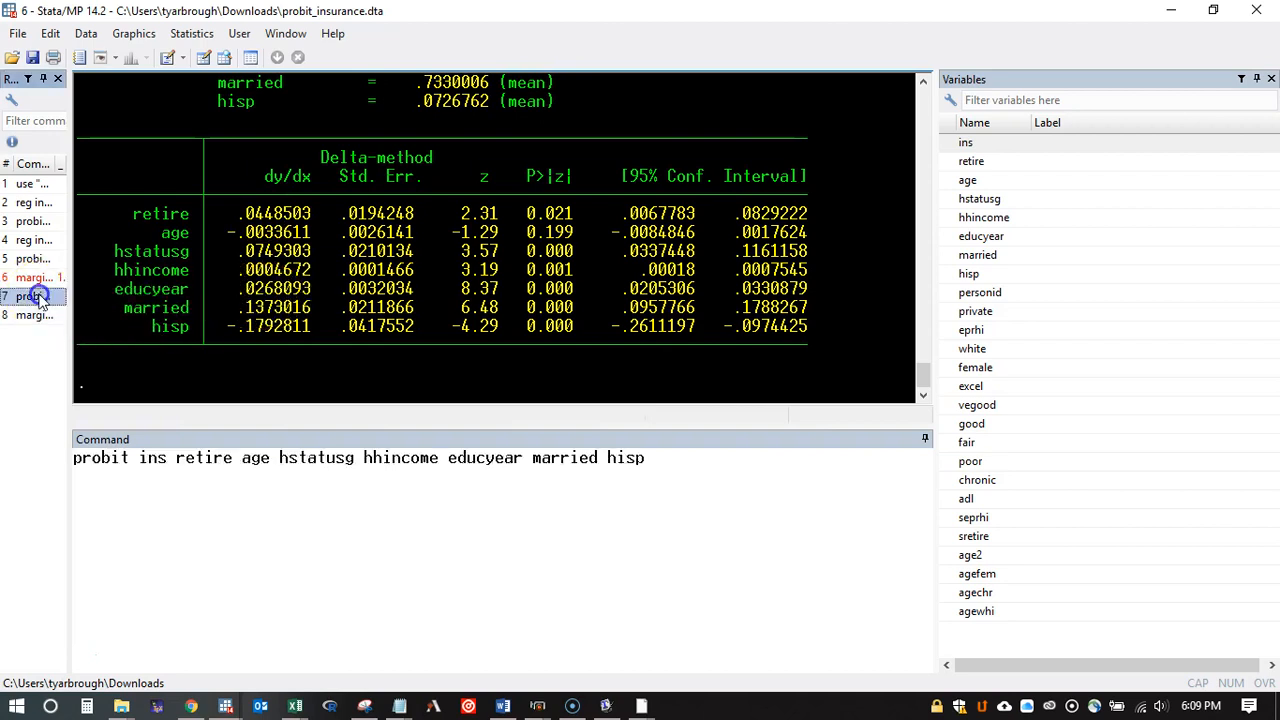
{"action": "double_click", "coordinate": [35, 297]}
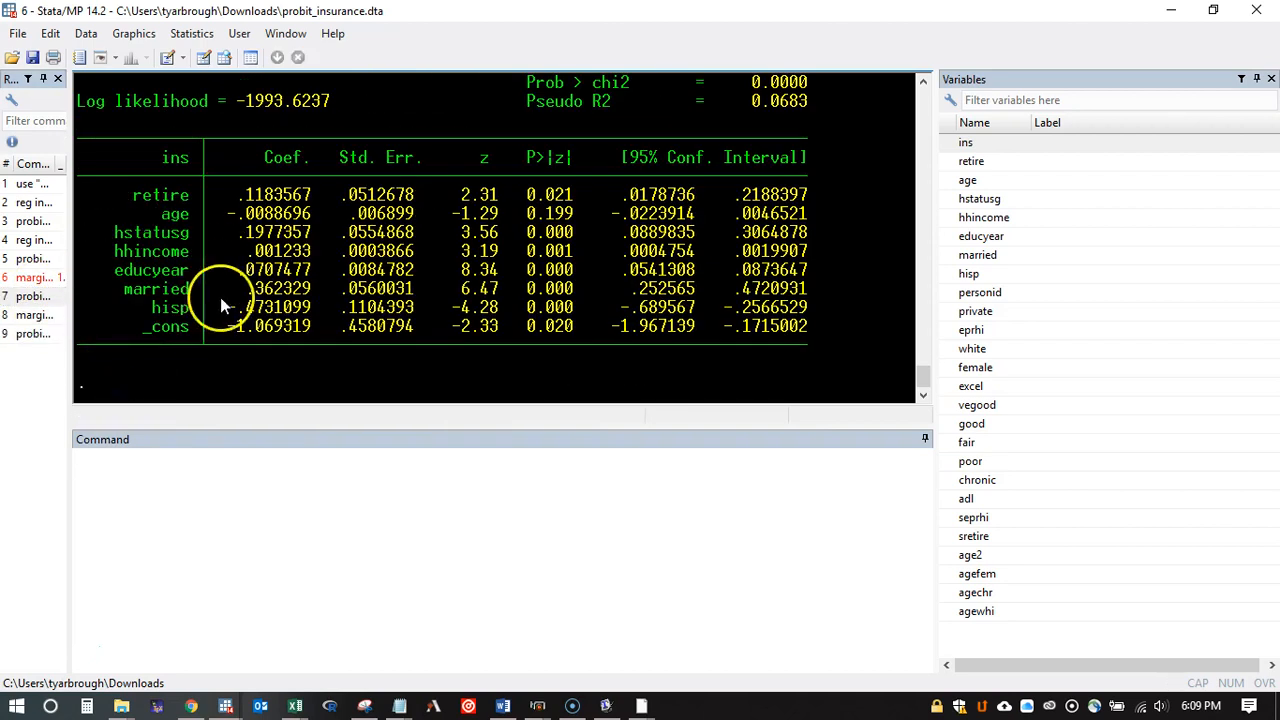
Step: Compute the probit average marginal effects with "margins, dydx(*)", omitting the atmeans option, and display the full output
{"action": "left_click", "coordinate": [35, 315]}
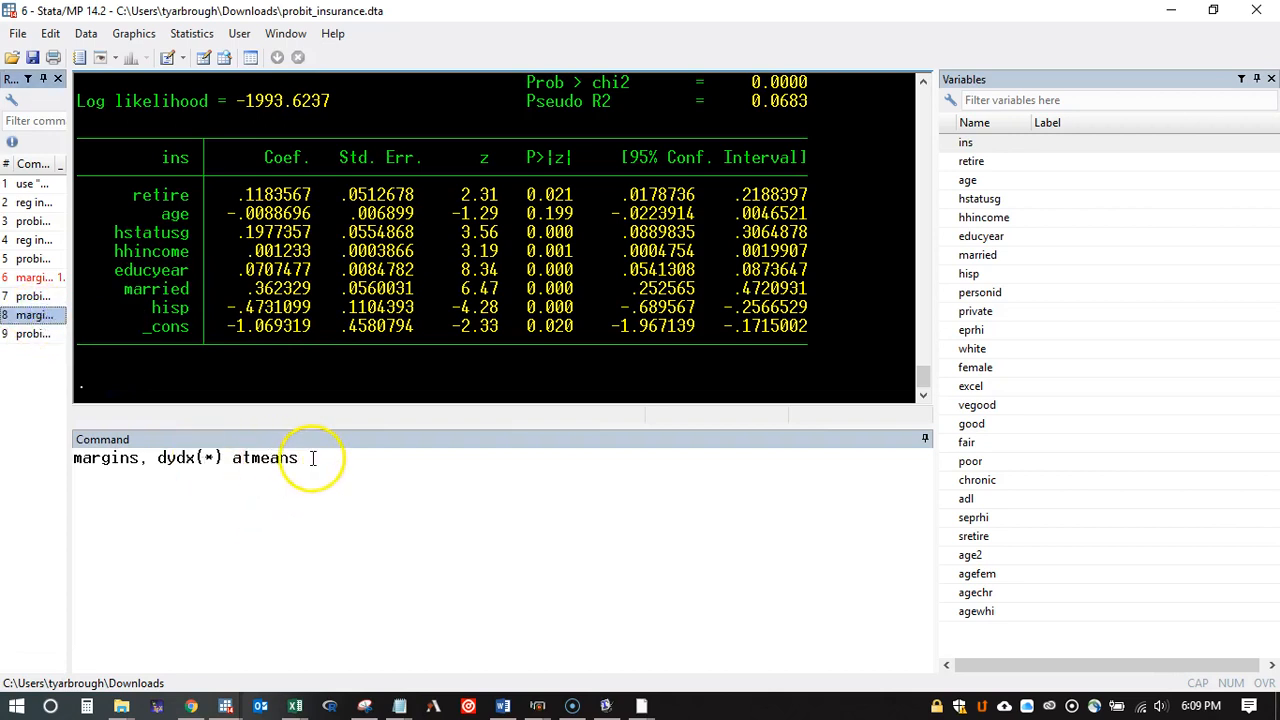
{"action": "left_click_drag", "start_coordinate": [313, 457], "coordinate": [236, 457]}
{"action": "key", "text": "BackSpace"}
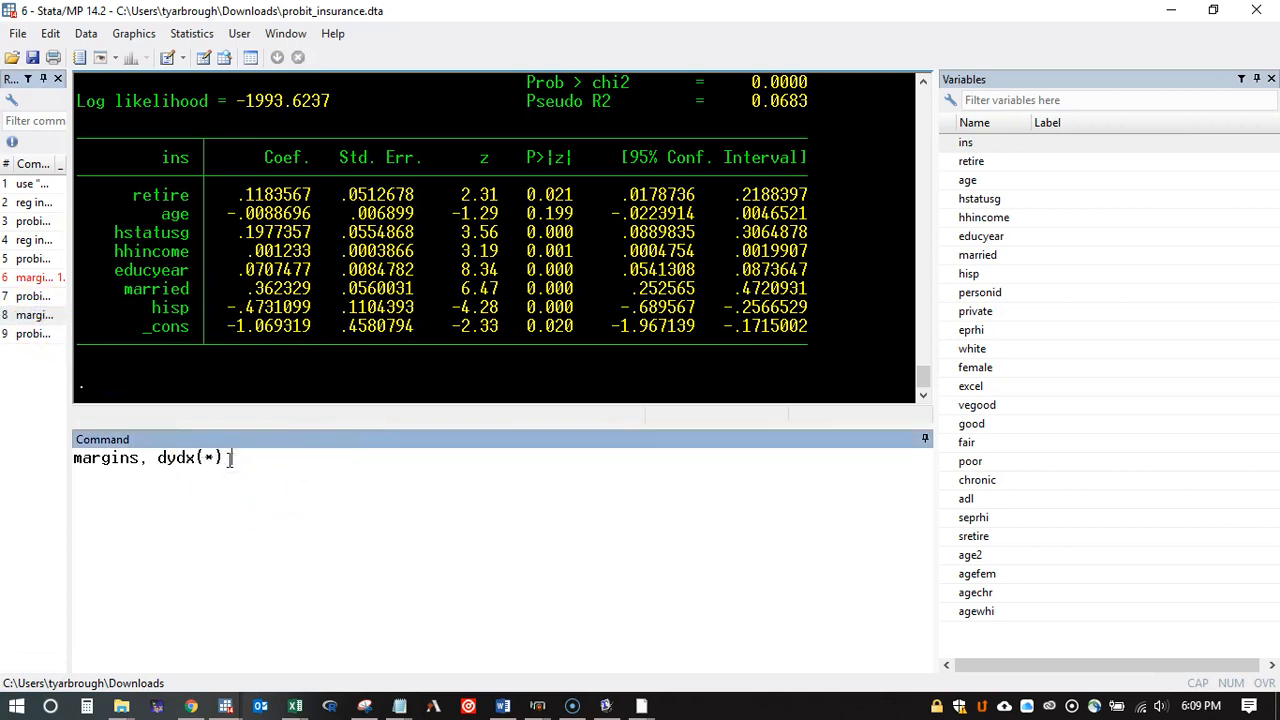
{"action": "key", "text": "Return"}
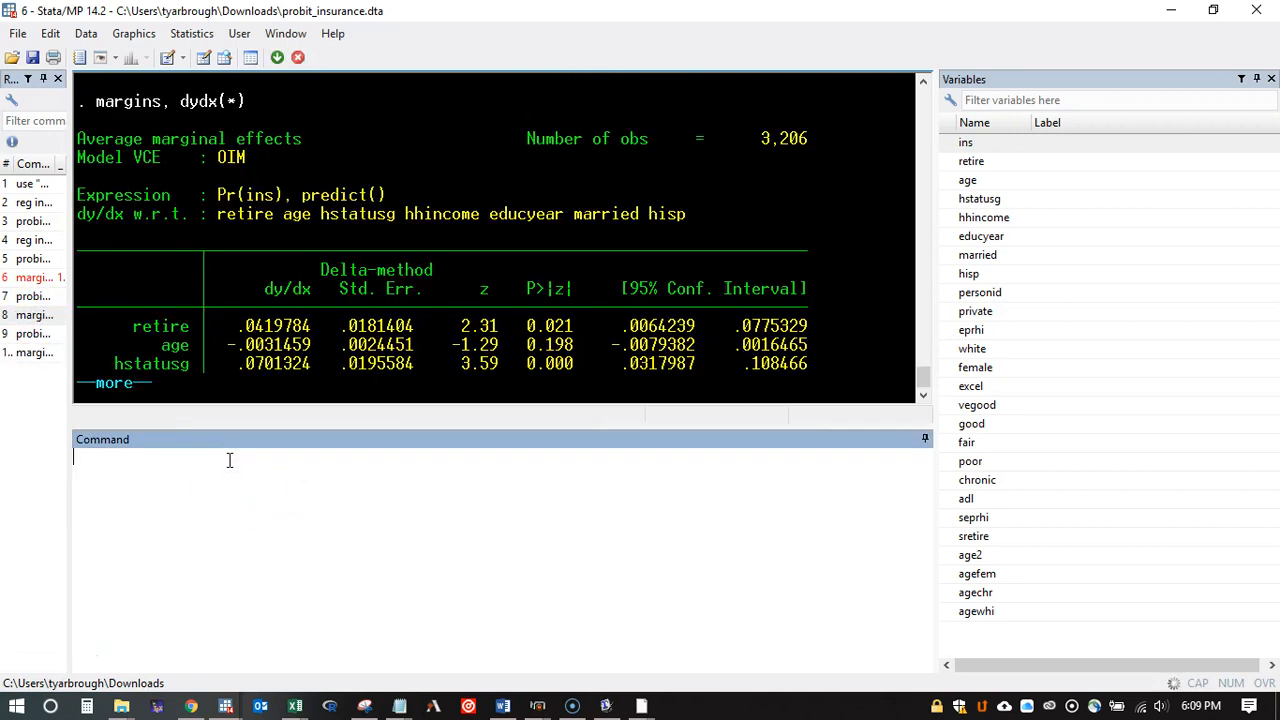
{"action": "left_click", "coordinate": [120, 383]}
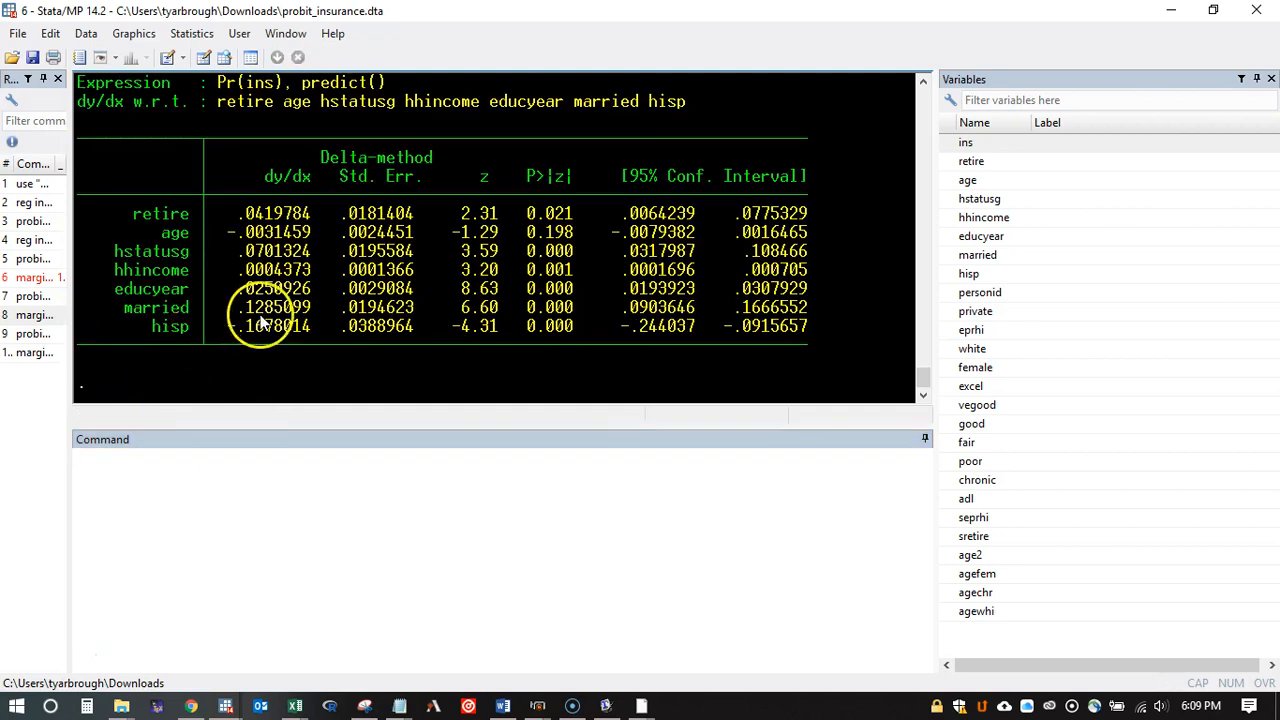
Step: Compare the probit coefficients with the average marginal effects in the dy/dx column, including the married variable
{"action": "left_click_drag", "start_coordinate": [311, 306], "coordinate": [262, 291]}
{"action": "left_click", "coordinate": [256, 271]}
{"action": "scroll", "coordinate": [284, 273], "scroll_direction": "up", "scroll_amount": 7}
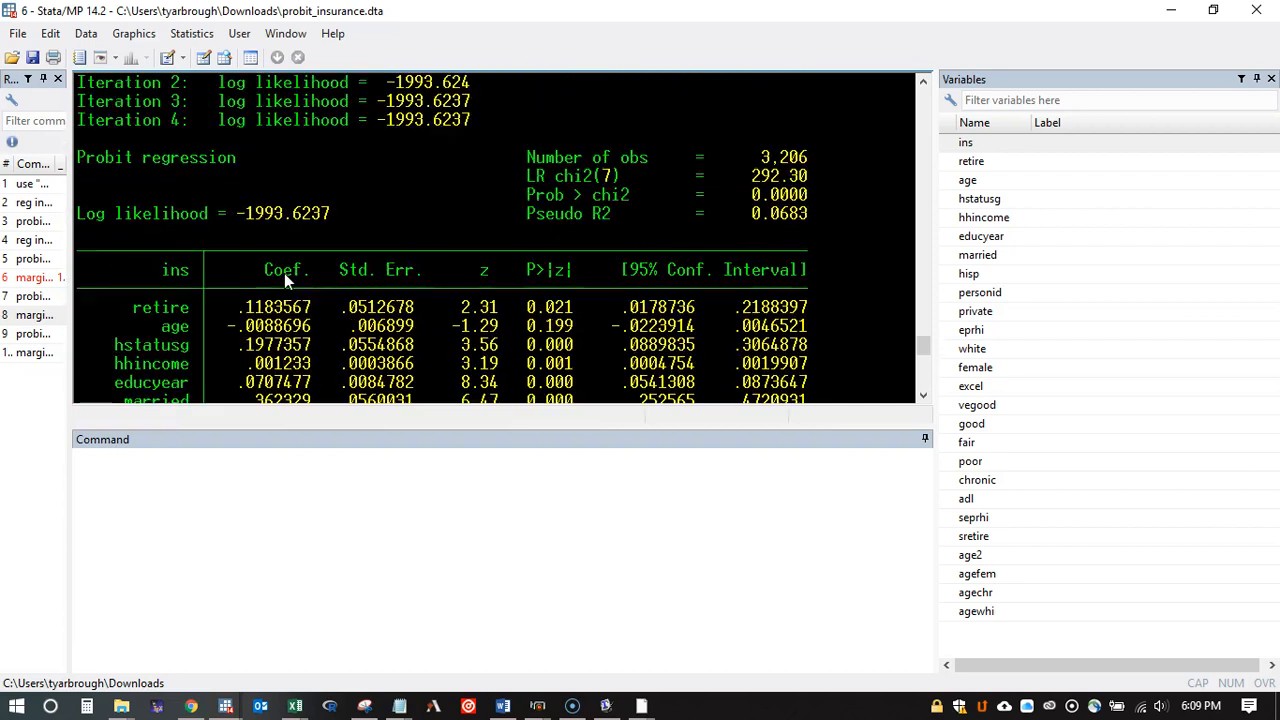
{"action": "left_click", "coordinate": [285, 273]}
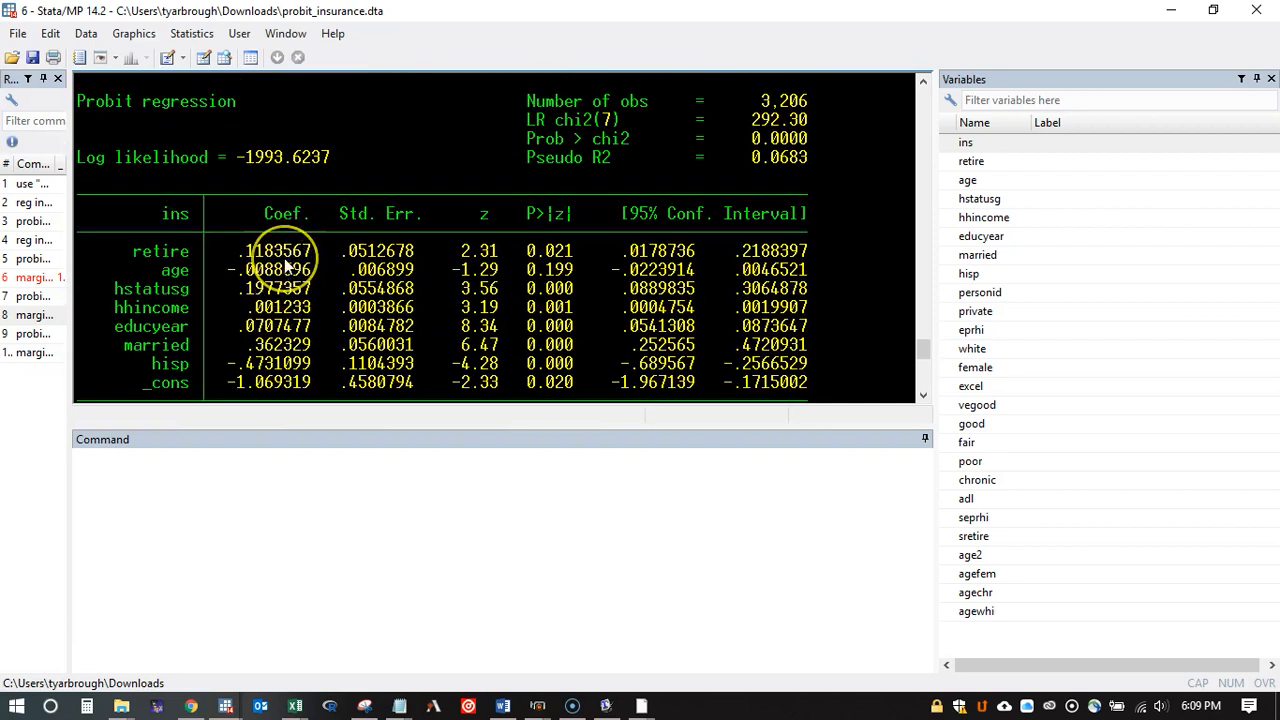
{"action": "left_click_drag", "start_coordinate": [276, 251], "coordinate": [277, 270]}
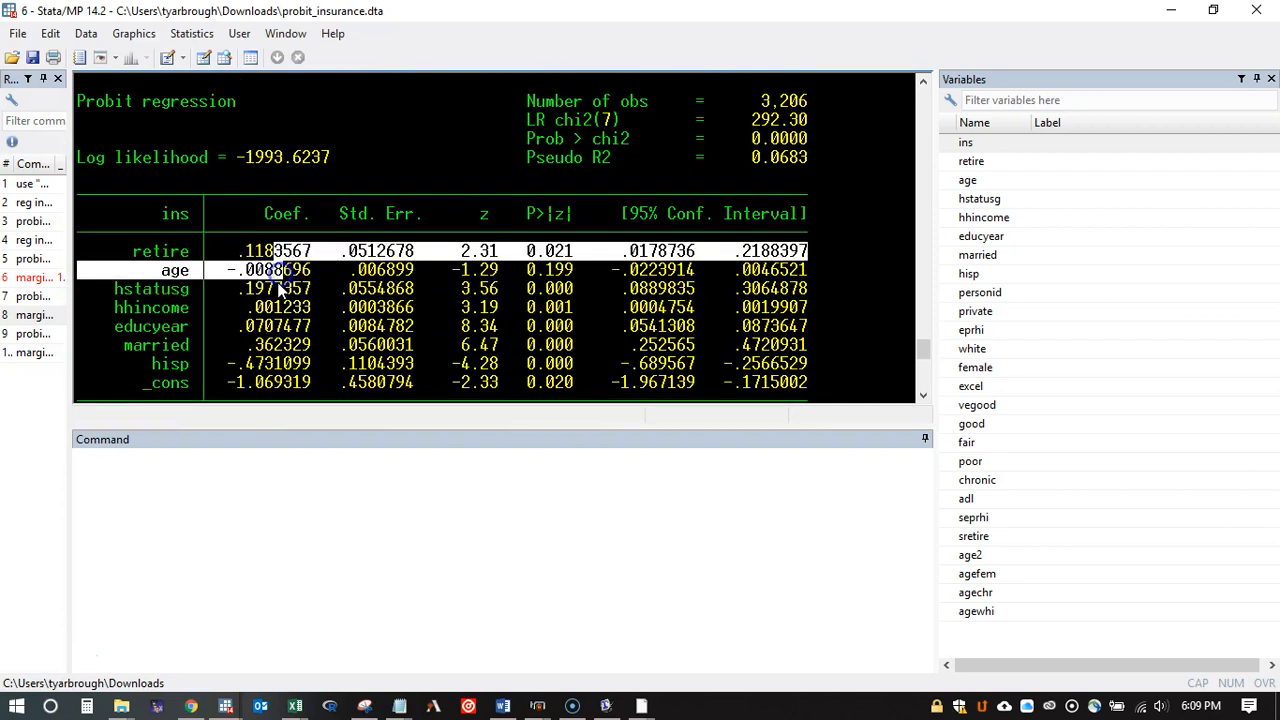
{"action": "scroll", "coordinate": [281, 287], "scroll_direction": "down", "scroll_amount": 1}
{"action": "scroll", "coordinate": [281, 289], "scroll_direction": "down", "scroll_amount": 7}
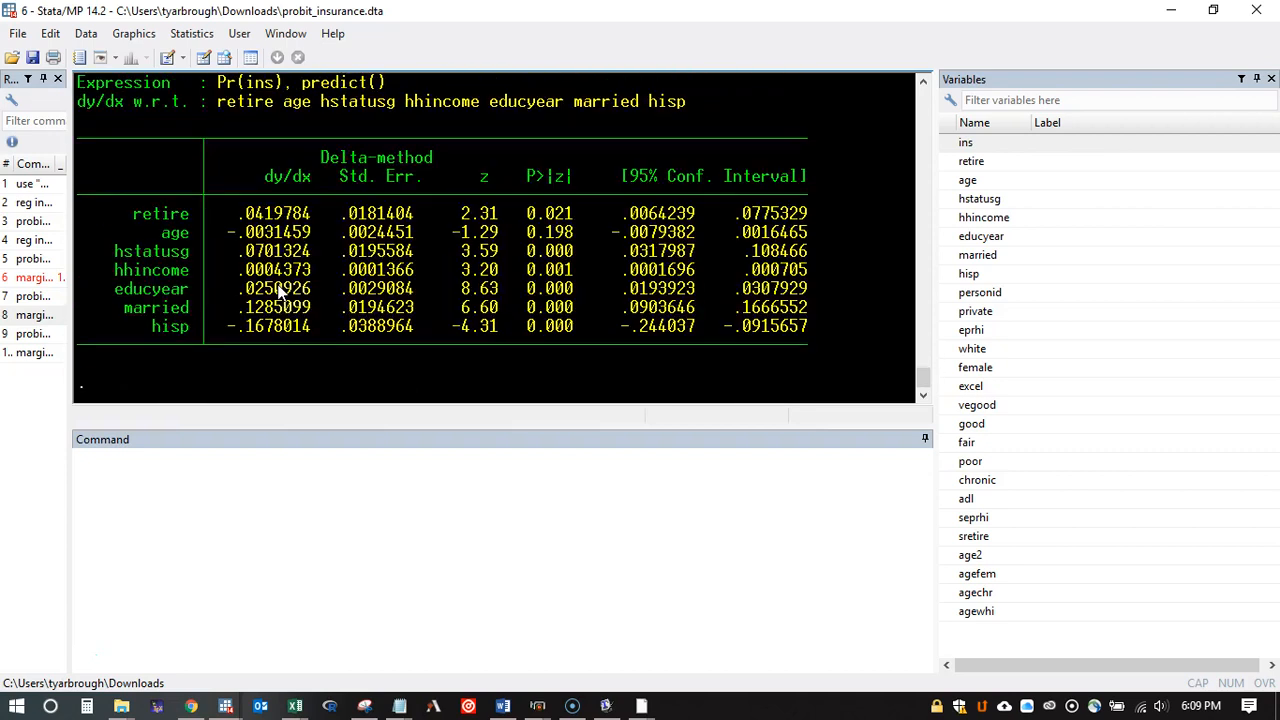
{"action": "scroll", "coordinate": [281, 292], "scroll_direction": "up", "scroll_amount": 4}
{"action": "scroll", "coordinate": [281, 292], "scroll_direction": "up", "scroll_amount": 3}
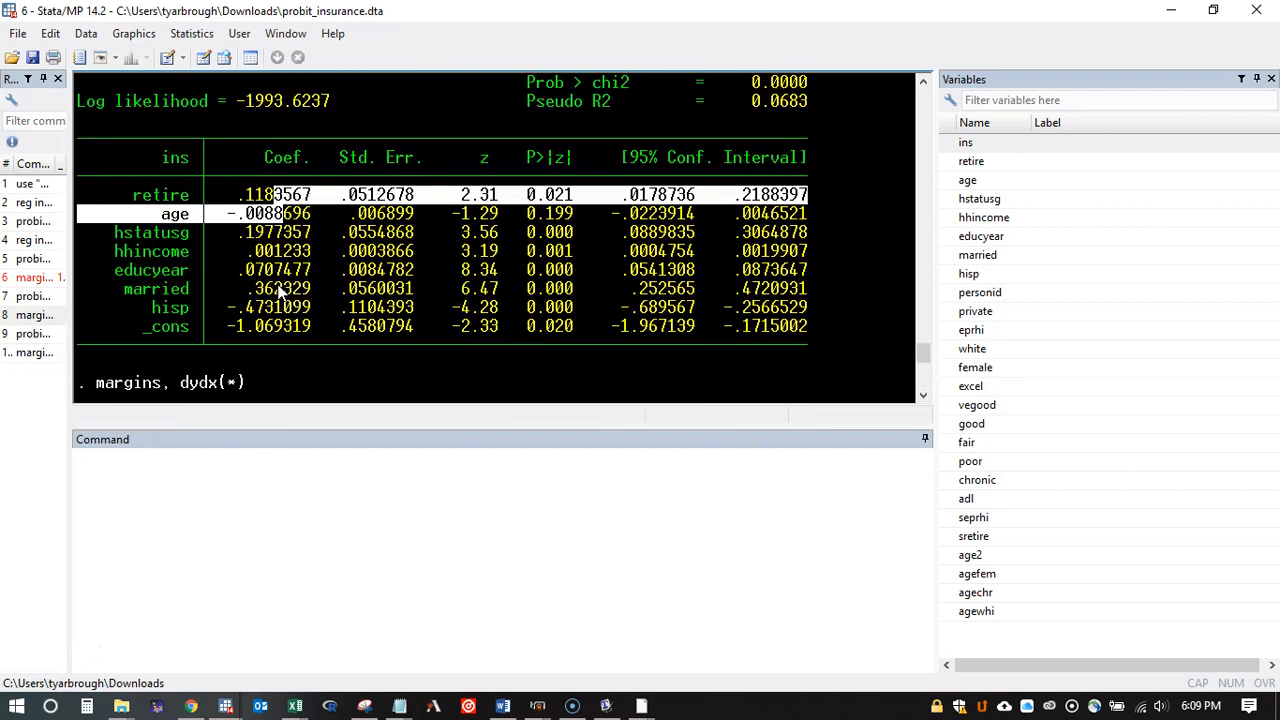
{"action": "scroll", "coordinate": [281, 288], "scroll_direction": "down", "scroll_amount": 7}
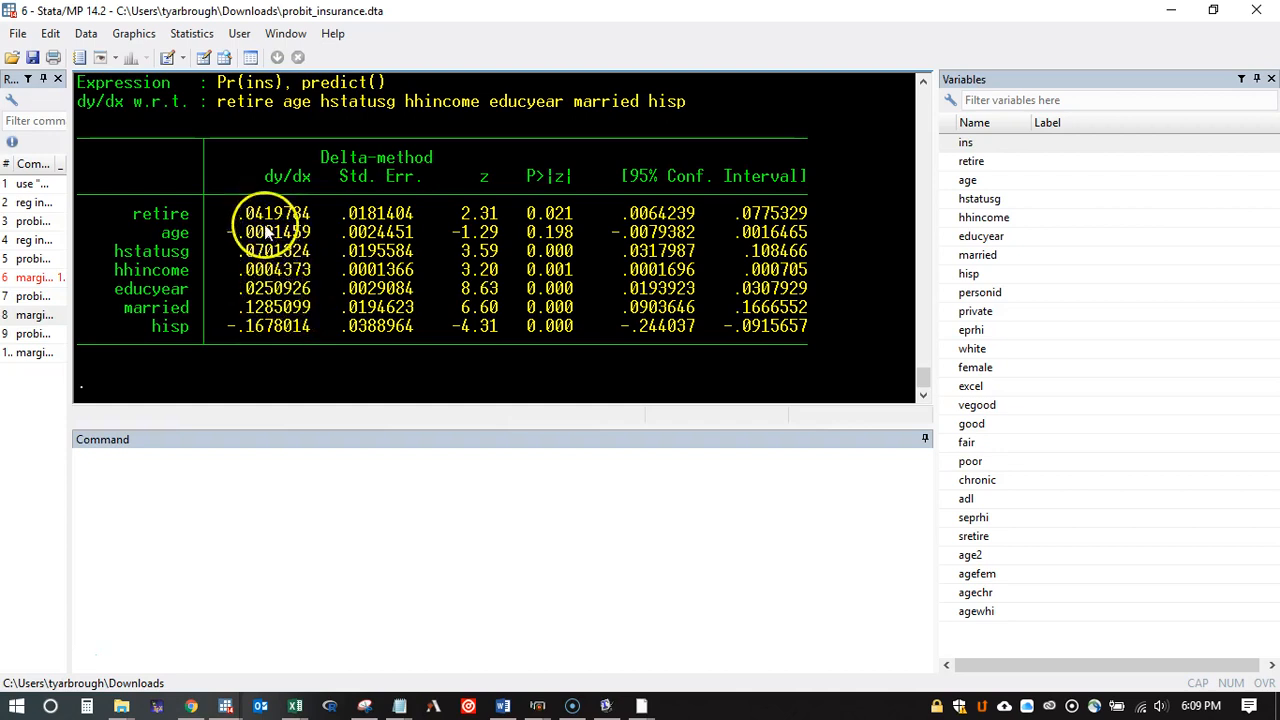
{"action": "left_click_drag", "start_coordinate": [315, 309], "coordinate": [240, 310]}
{"action": "left_click", "coordinate": [281, 300]}
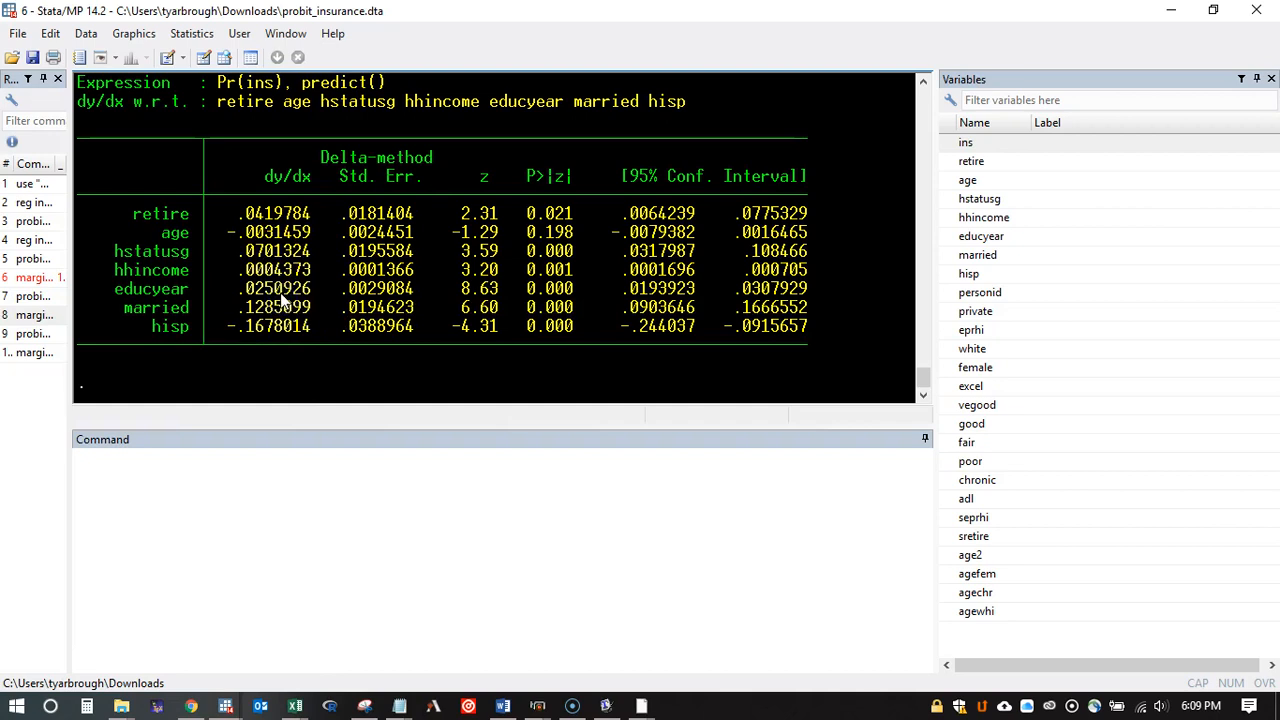
Step: Compare the marginal effect of retire in the atmeans output with its average marginal effect
{"action": "scroll", "coordinate": [283, 290], "scroll_direction": "up", "scroll_amount": 8}
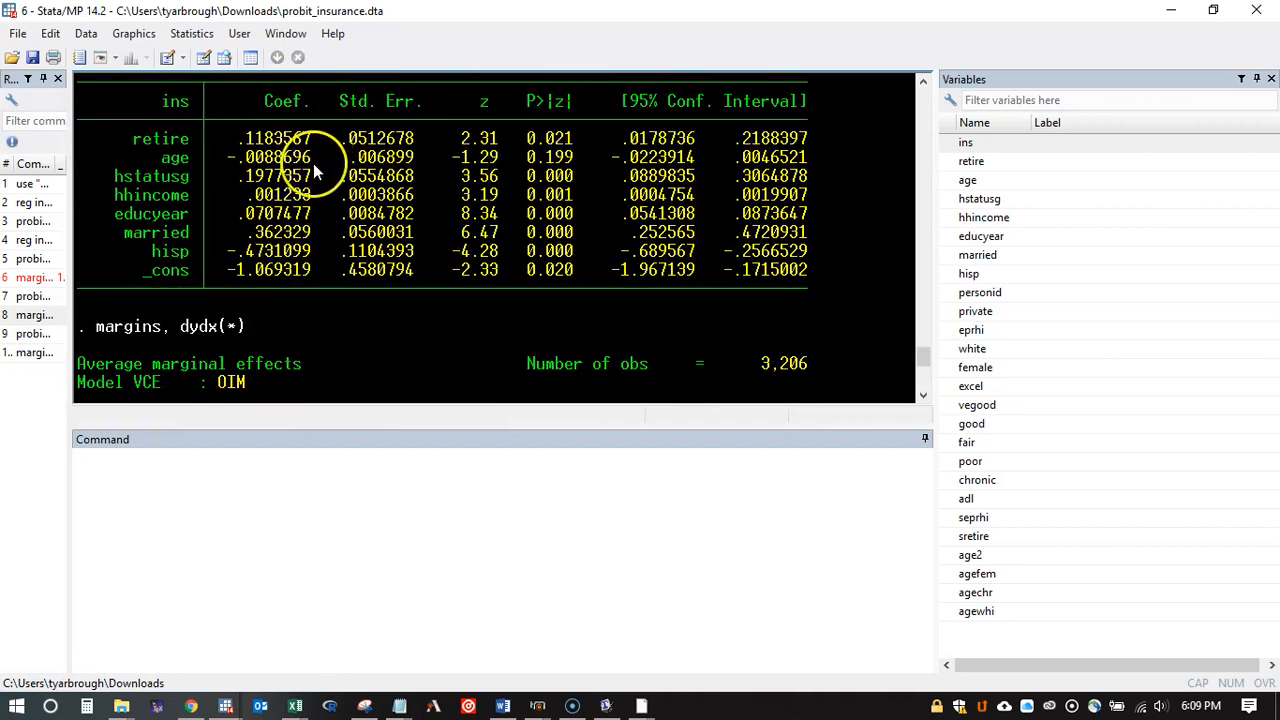
{"action": "scroll", "coordinate": [309, 246], "scroll_direction": "up", "scroll_amount": 5}
{"action": "scroll", "coordinate": [313, 178], "scroll_direction": "up", "scroll_amount": 4}
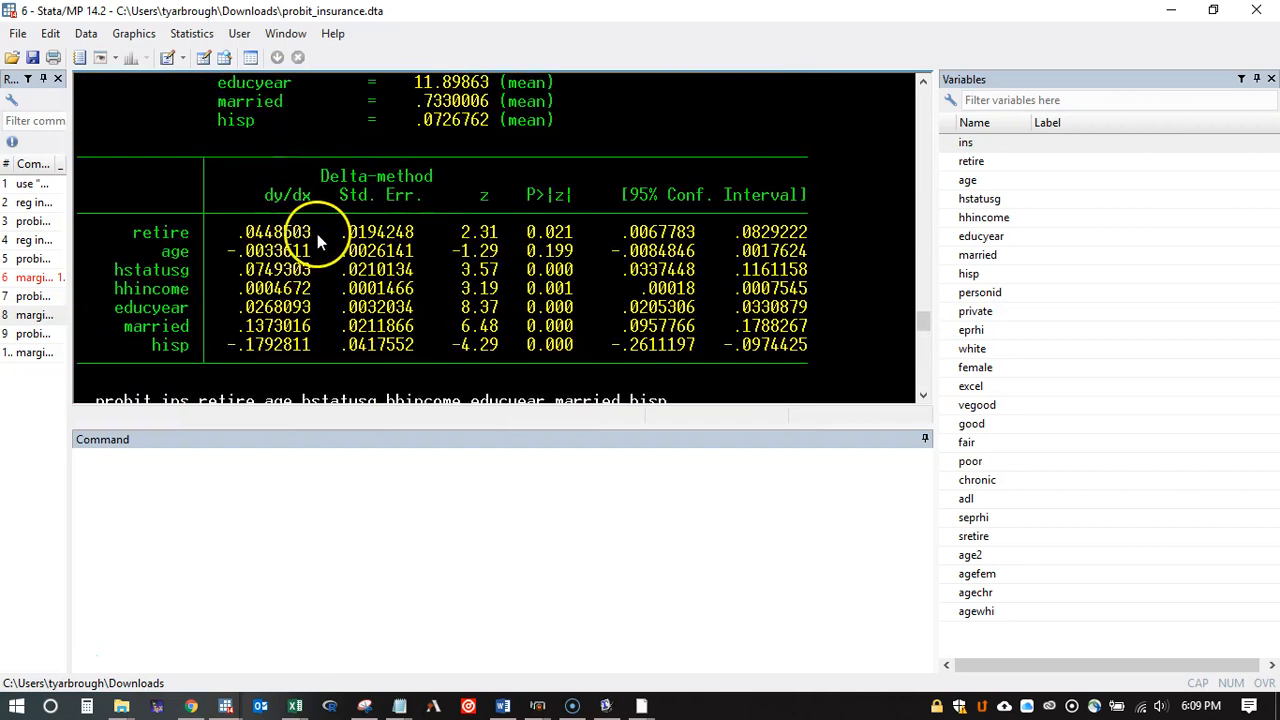
{"action": "left_click_drag", "start_coordinate": [309, 238], "coordinate": [240, 234]}
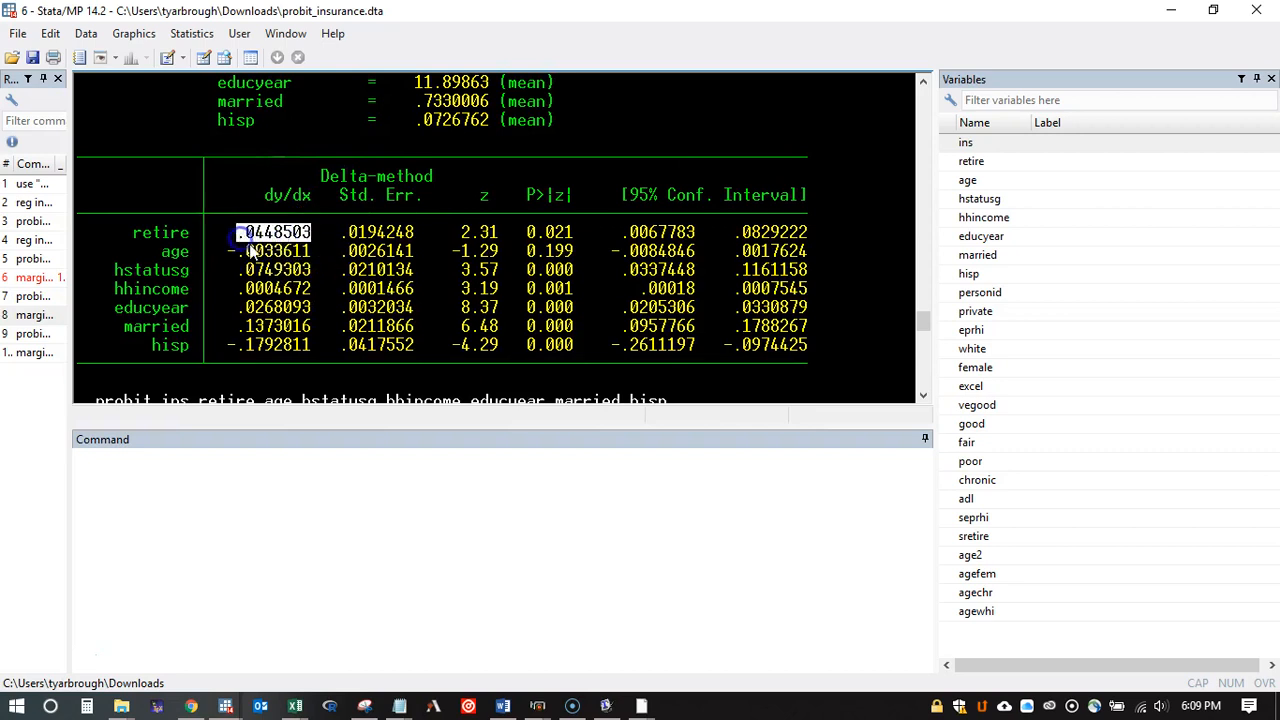
{"action": "scroll", "coordinate": [297, 298], "scroll_direction": "down", "scroll_amount": 10}
{"action": "left_click", "coordinate": [301, 256]}
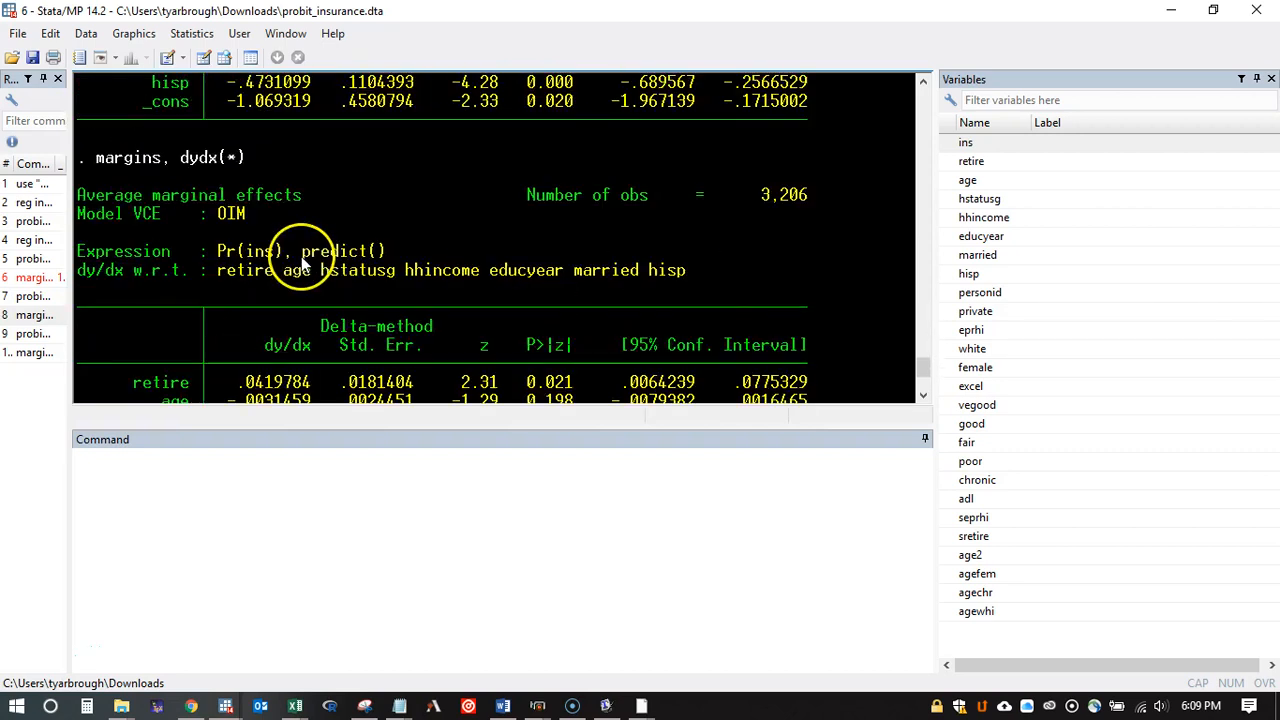
{"action": "scroll", "coordinate": [301, 256], "scroll_direction": "down", "scroll_amount": 3}
{"action": "left_click_drag", "start_coordinate": [312, 213], "coordinate": [241, 218]}
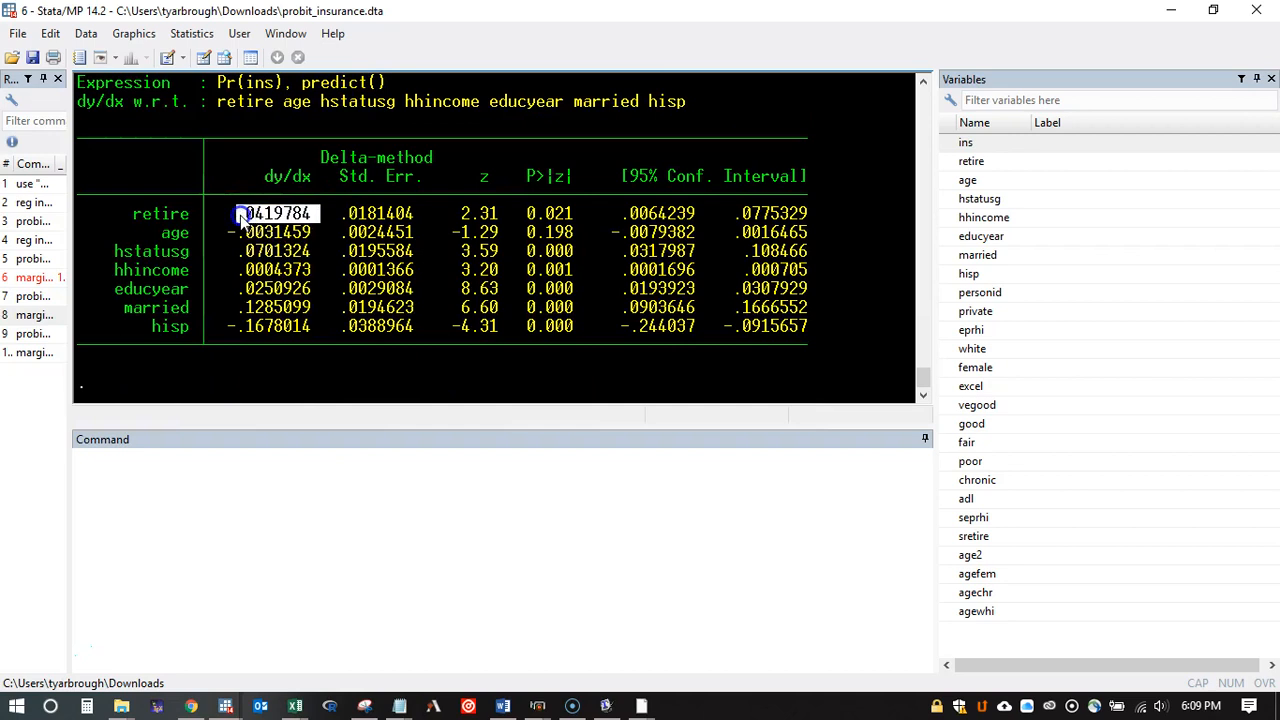
Step: Compare the average marginal effect of married with its atmeans value, and review the latest margins output heading
{"action": "left_click_drag", "start_coordinate": [318, 306], "coordinate": [232, 308]}
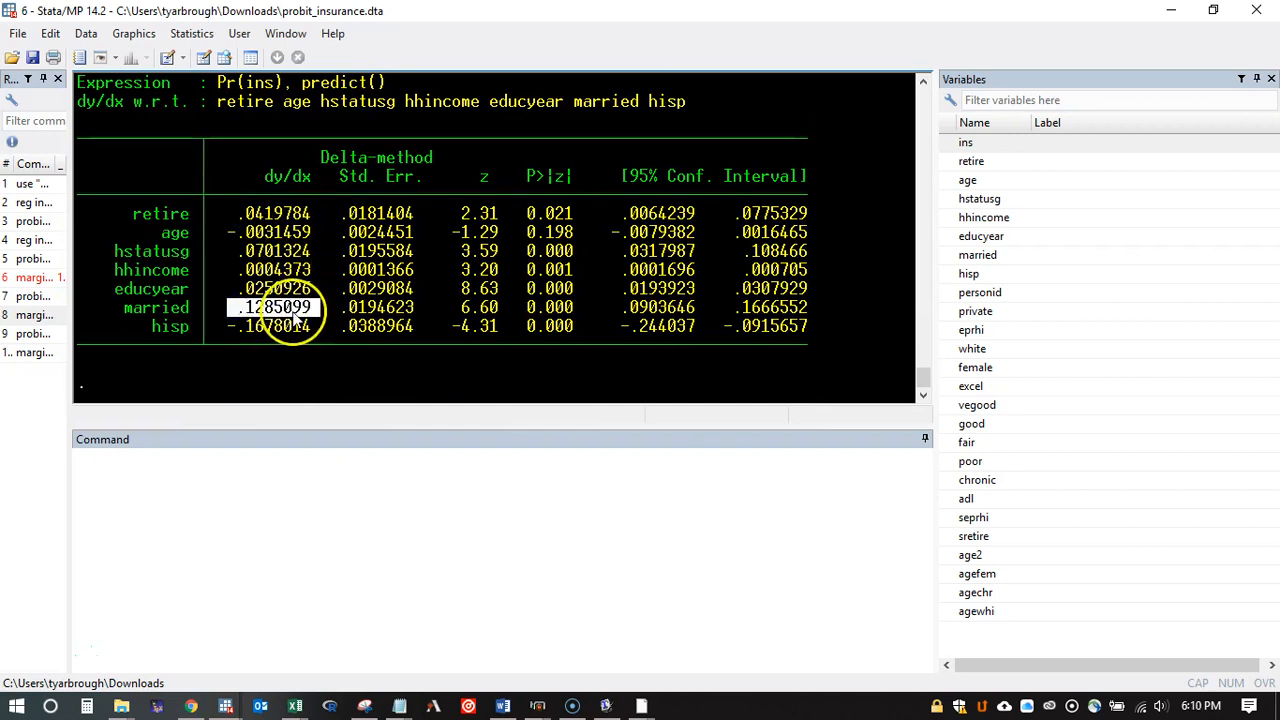
{"action": "scroll", "coordinate": [295, 306], "scroll_direction": "up", "scroll_amount": 10}
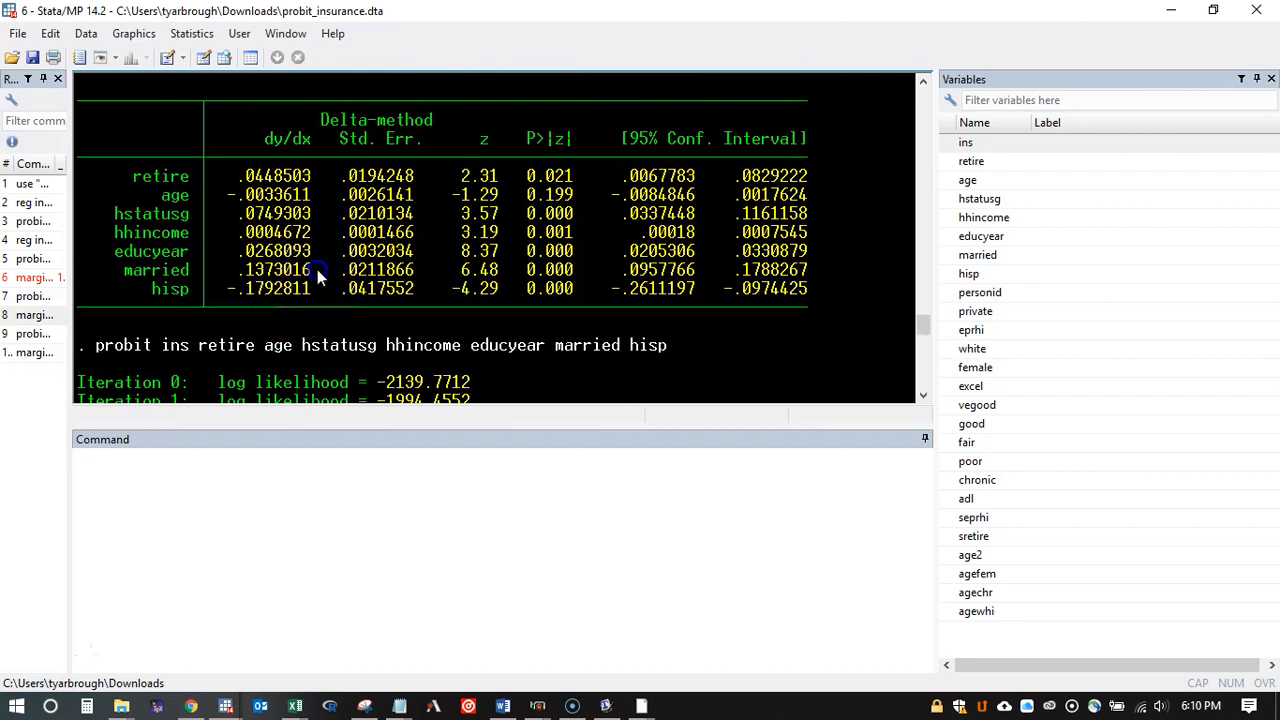
{"action": "left_click_drag", "start_coordinate": [317, 269], "coordinate": [228, 271]}
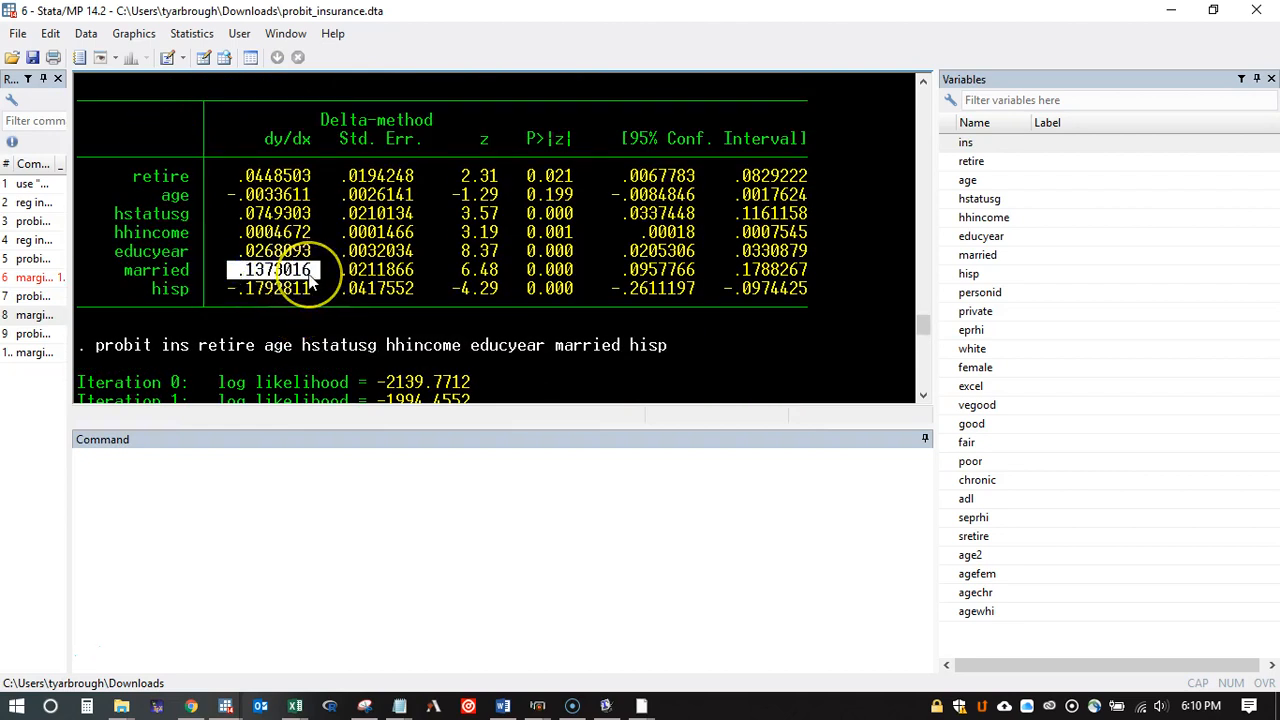
{"action": "scroll", "coordinate": [313, 283], "scroll_direction": "down", "scroll_amount": 10}
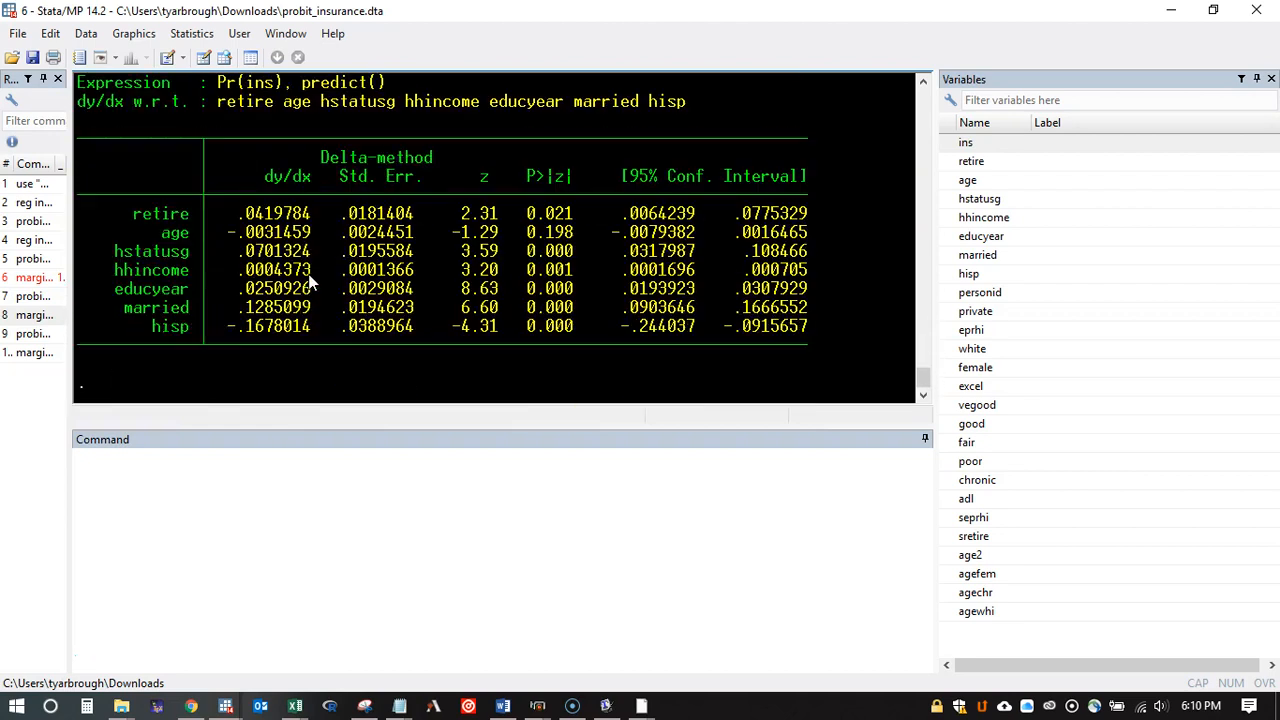
{"action": "scroll", "coordinate": [303, 280], "scroll_direction": "up", "scroll_amount": 3}
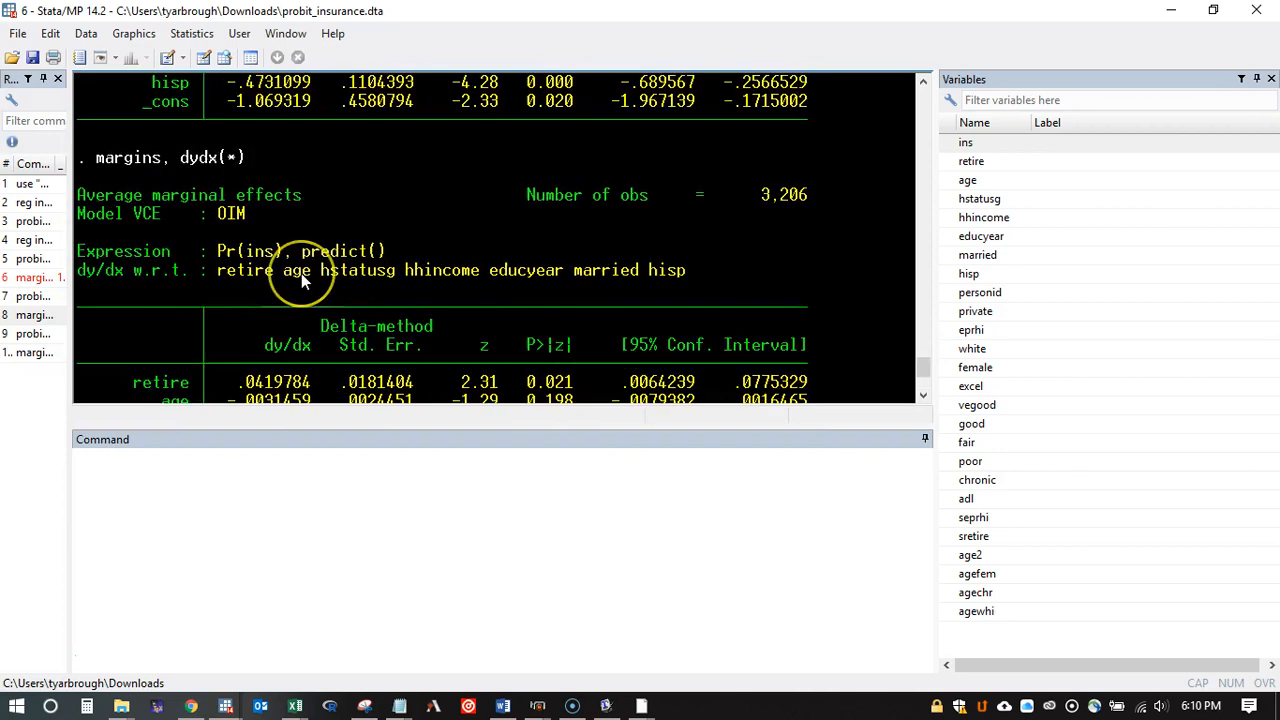
{"action": "scroll", "coordinate": [301, 273], "scroll_direction": "down", "scroll_amount": 3}
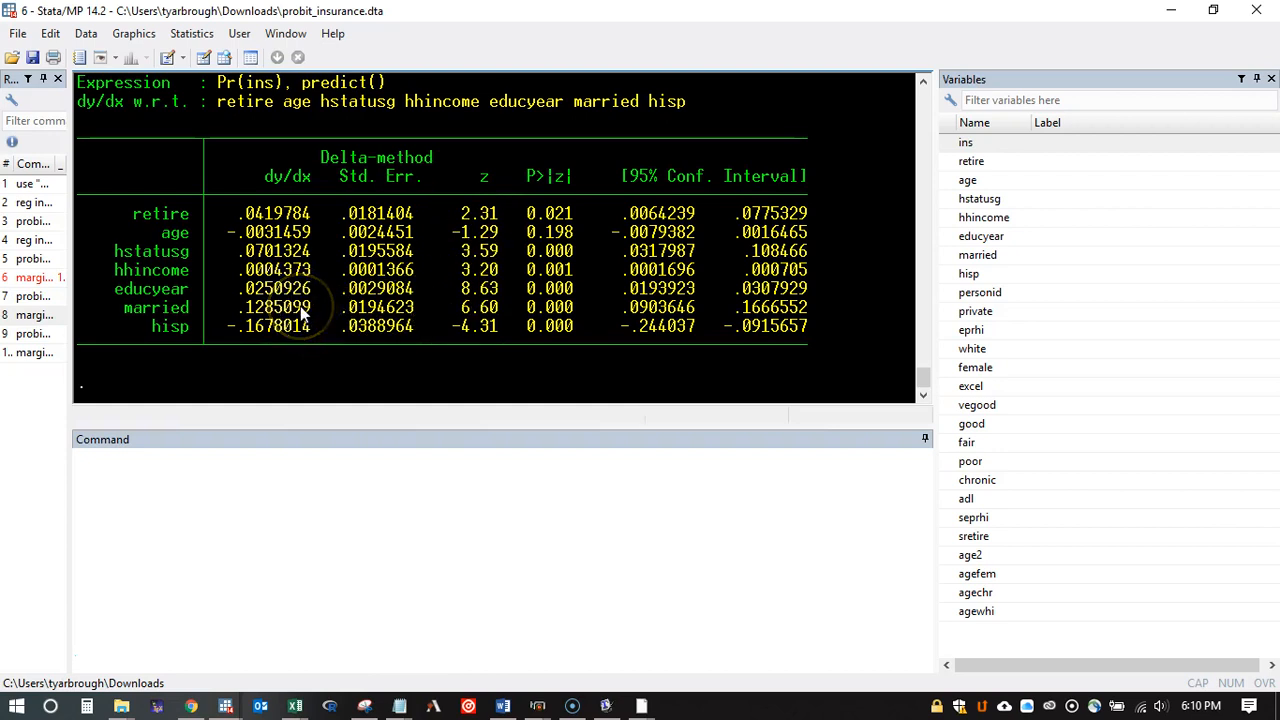
Step: Run "logit ins retire age hstatusg hhincome educyear married hisp" and review the full logistic regression output
{"action": "left_click", "coordinate": [35, 338]}
{"action": "left_click_drag", "start_coordinate": [129, 457], "coordinate": [35, 452]}
{"action": "type", "text": "logit ins retire age hstatusg hhincome educyear married hisp"}
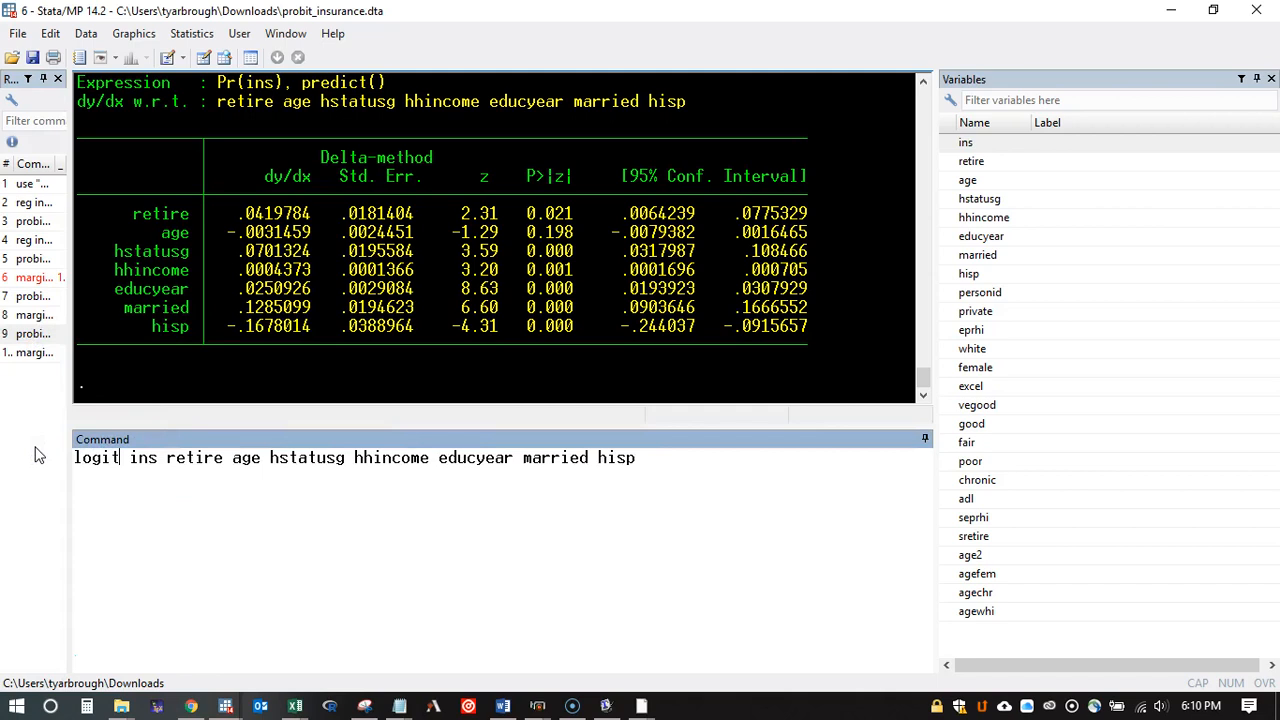
{"action": "left_click", "coordinate": [646, 462]}
{"action": "key", "text": "Return"}
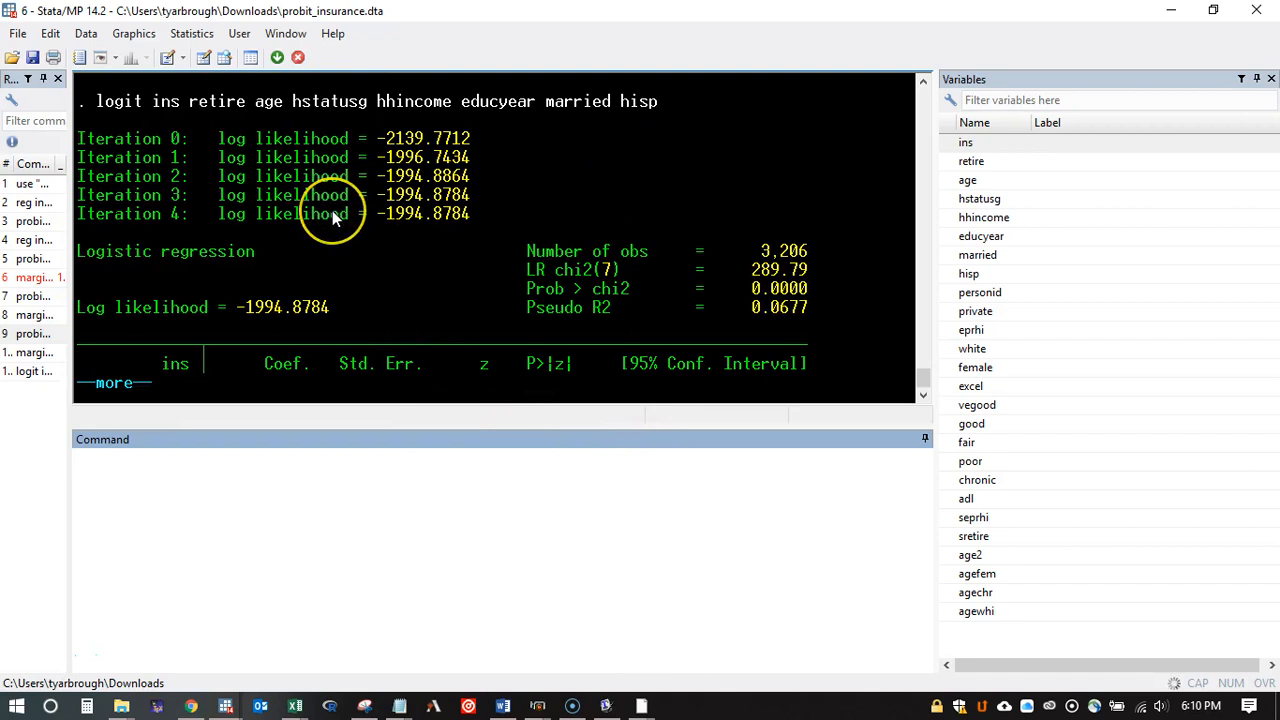
{"action": "left_click", "coordinate": [112, 383]}
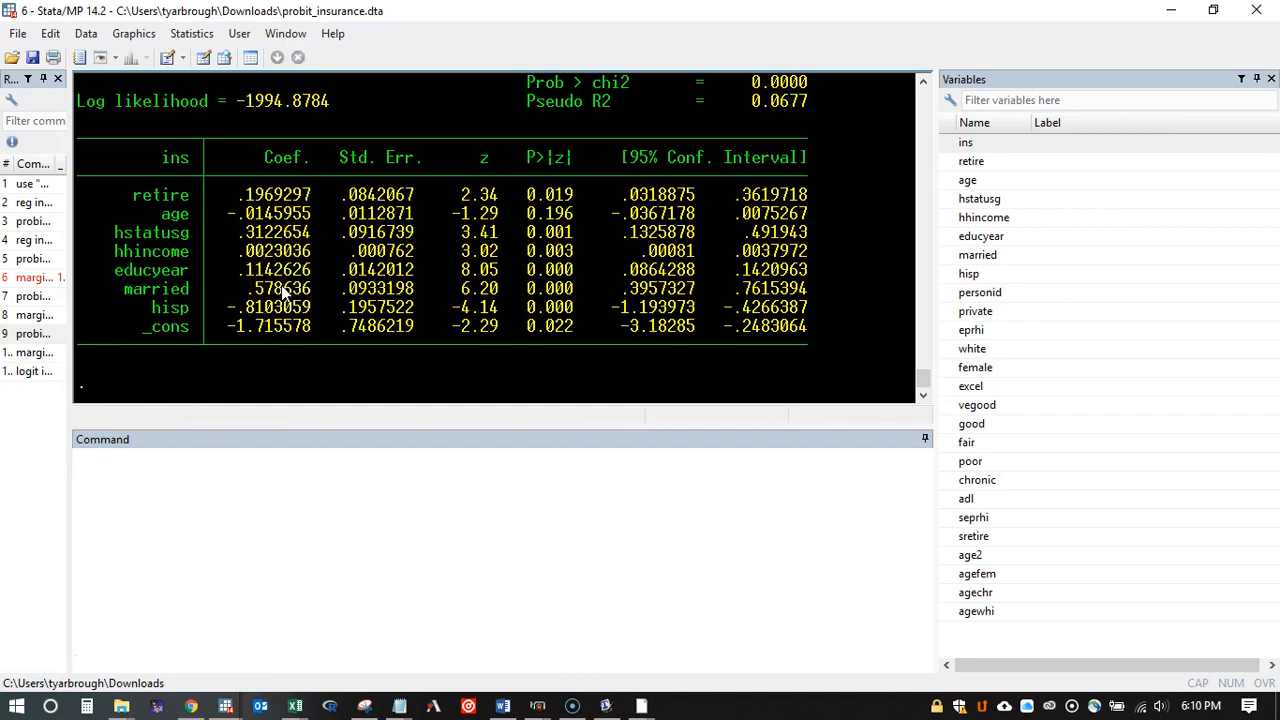
{"action": "scroll", "coordinate": [288, 286], "scroll_direction": "up", "scroll_amount": 5}
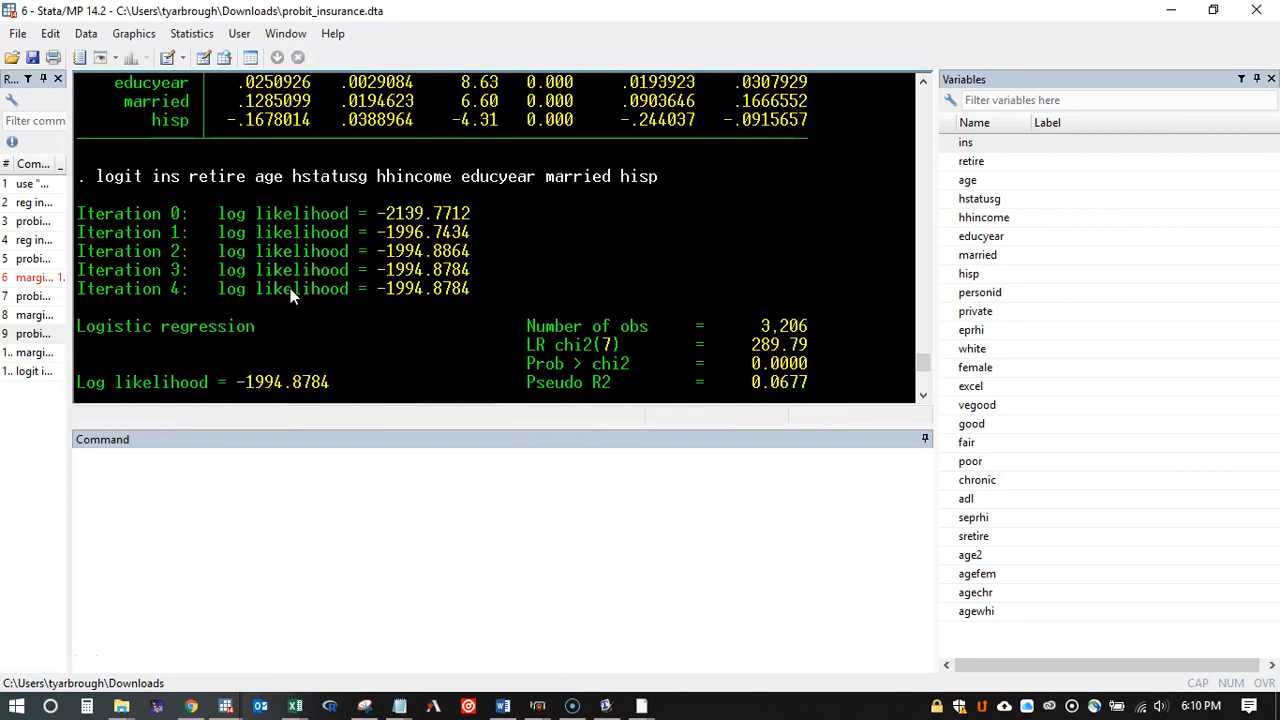
{"action": "scroll", "coordinate": [373, 287], "scroll_direction": "down", "scroll_amount": 5}
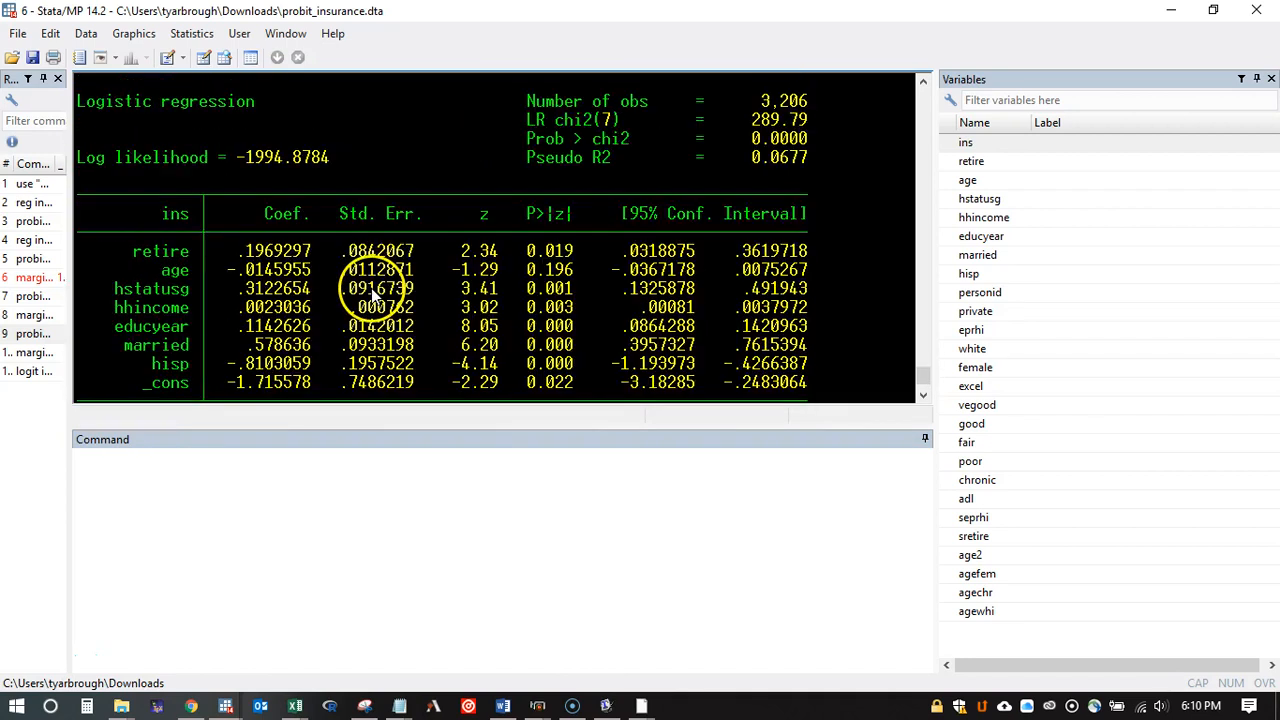
Step: Compute the logit marginal effects with "margins, dydx(*) atmeans" and examine the dy/dx value for married
{"action": "left_click", "coordinate": [33, 352]}
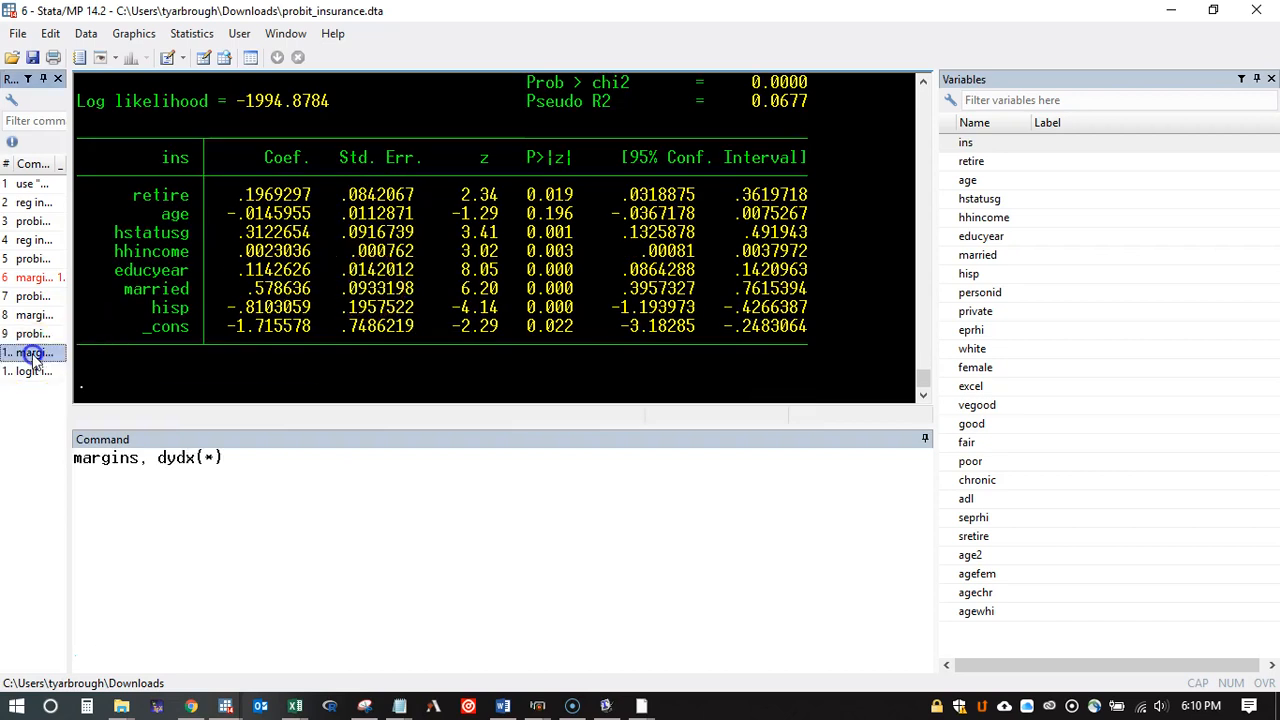
{"action": "left_click", "coordinate": [264, 457]}
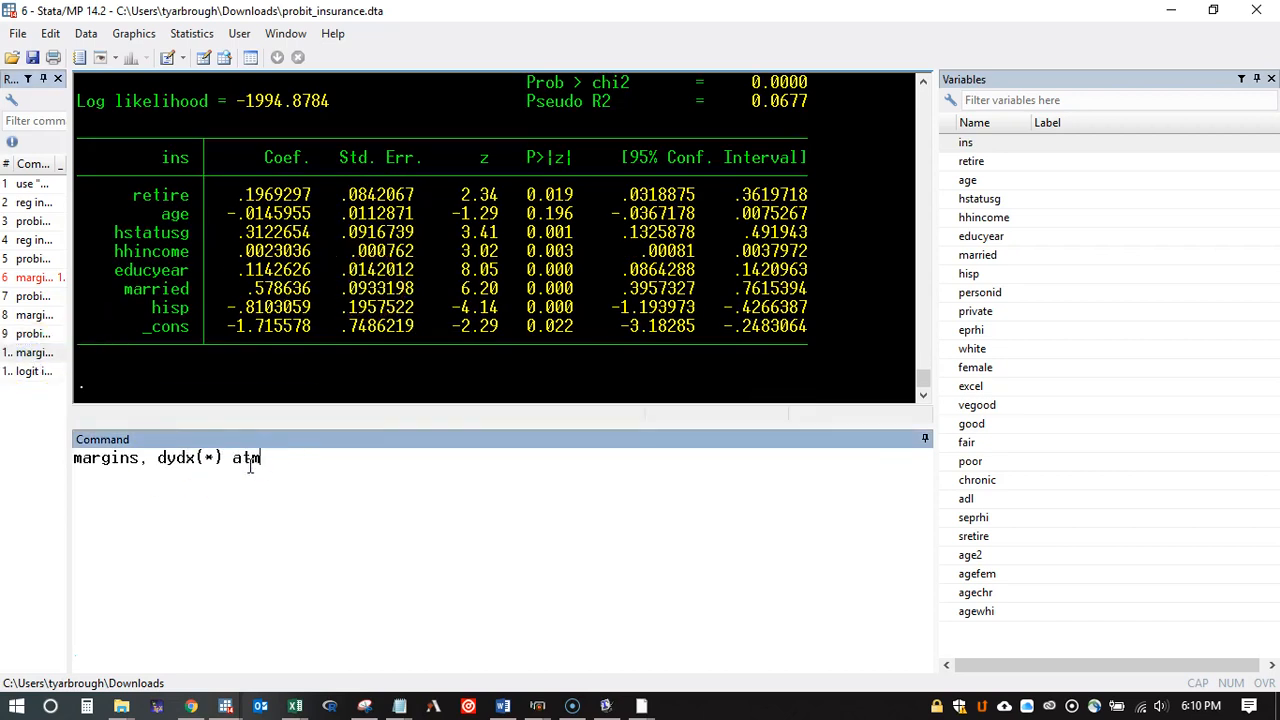
{"action": "key", "text": "Return"}
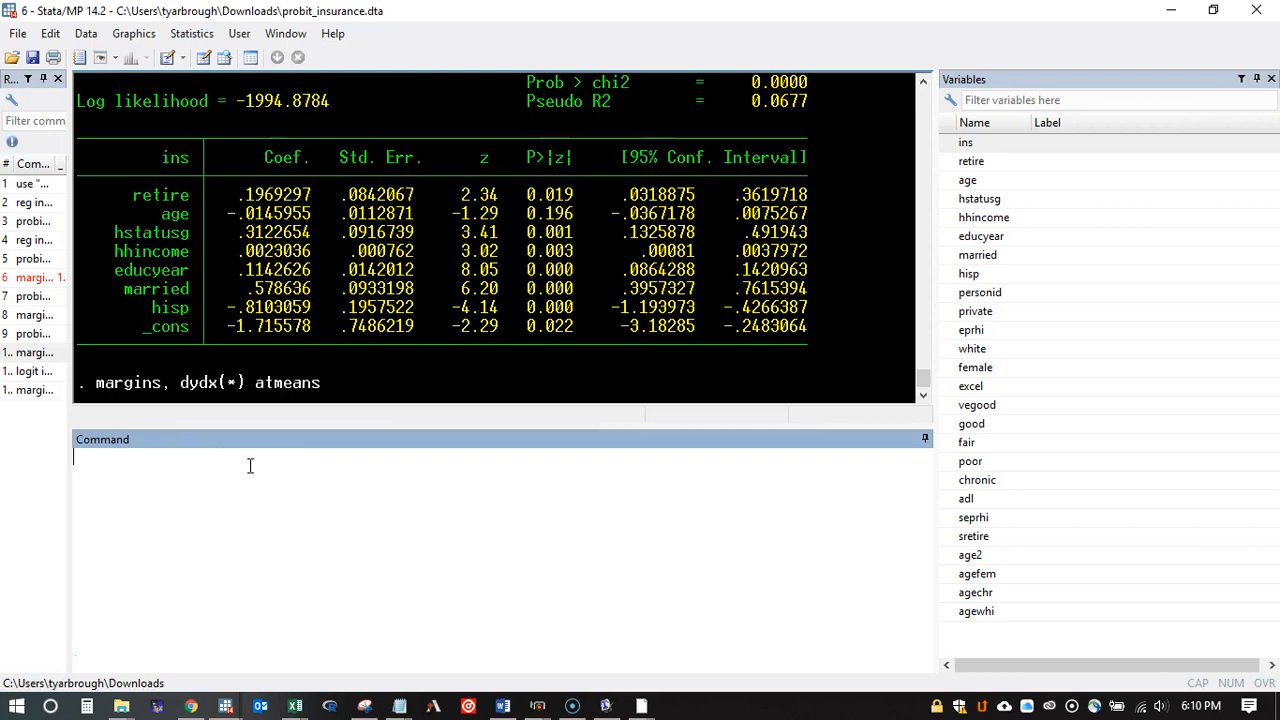
{"action": "left_click", "coordinate": [113, 380]}
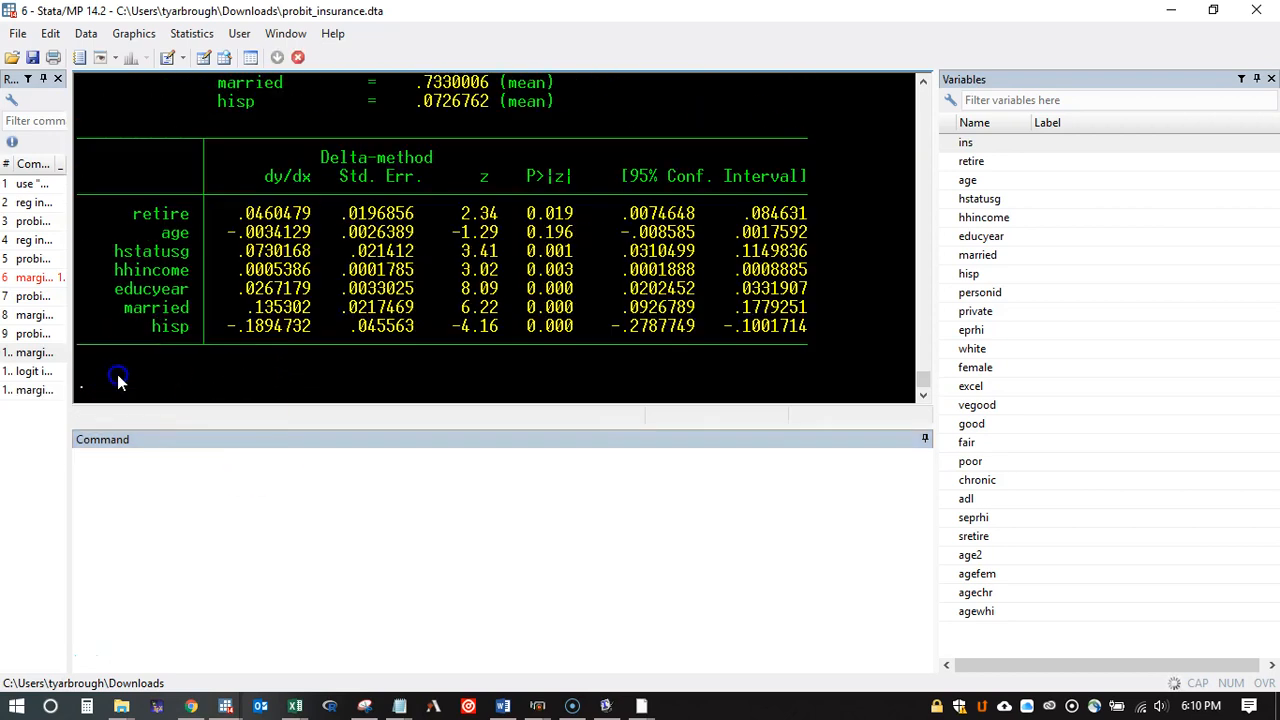
{"action": "double_click", "coordinate": [310, 313]}
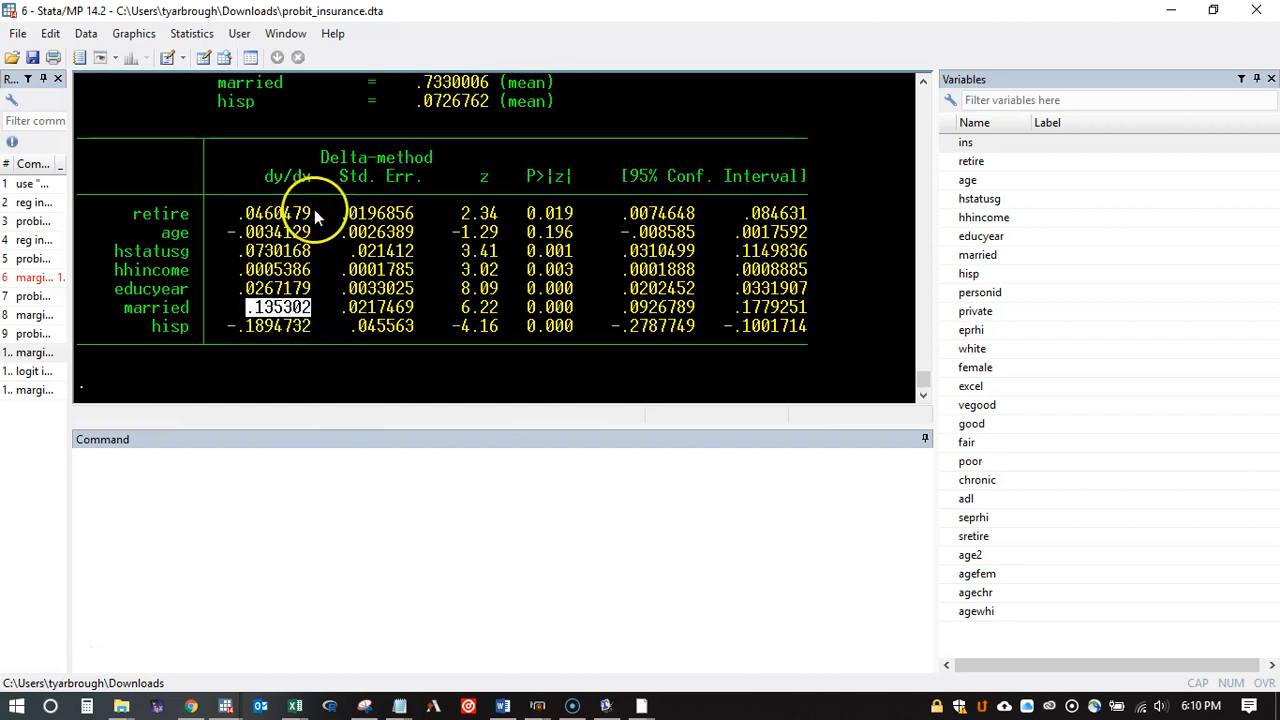
Step: Examine the dy/dx value of retire in the logit marginal effects at means
{"action": "double_click", "coordinate": [248, 214]}
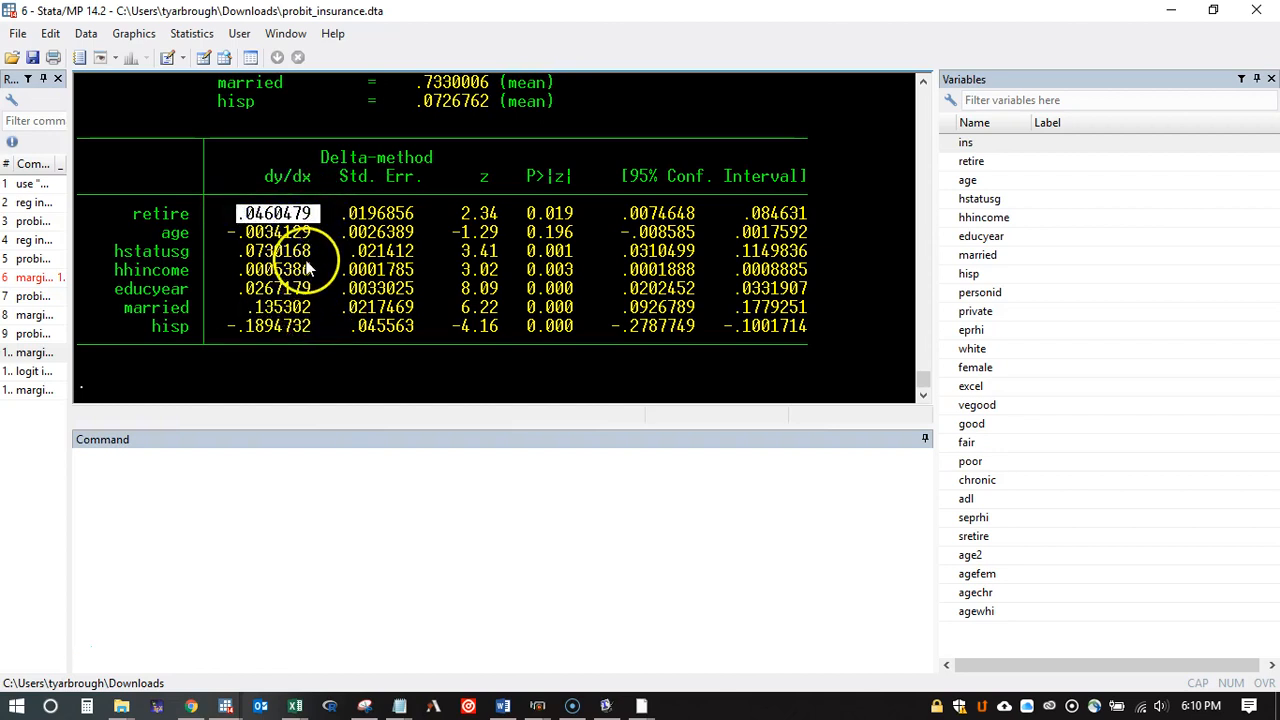
{"action": "left_click", "coordinate": [333, 309]}
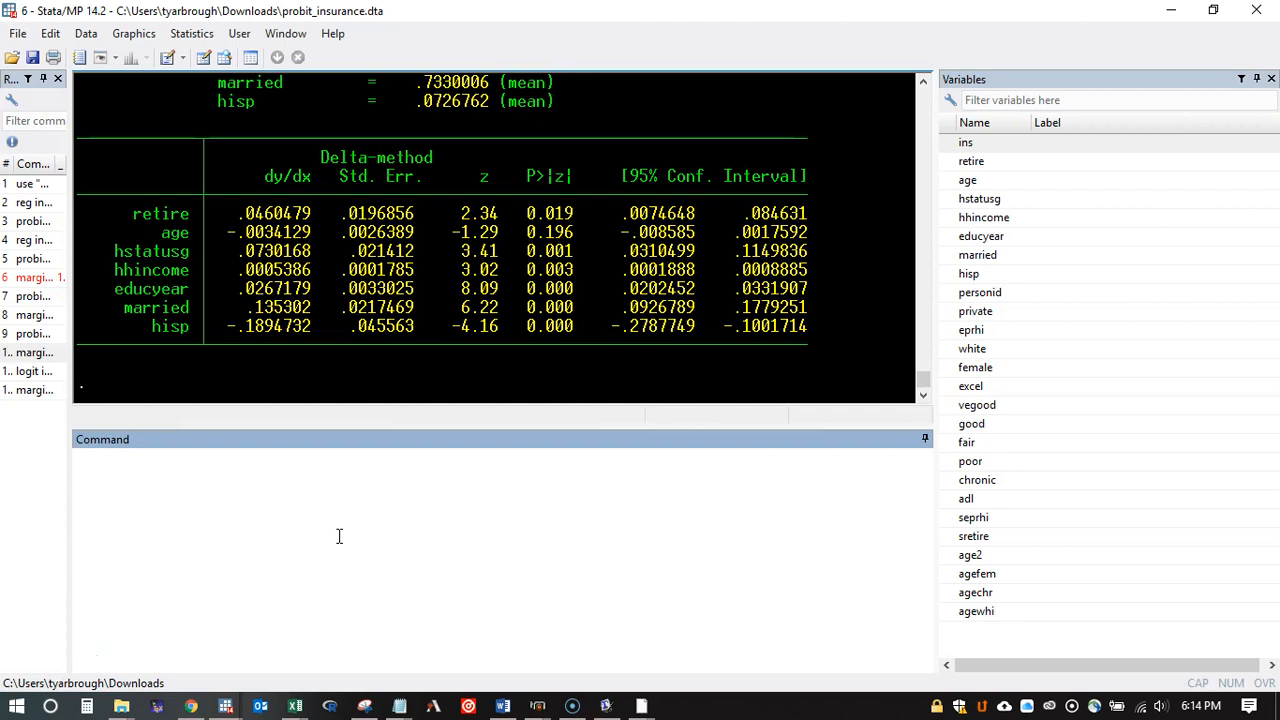
Step: Rerun the logit model of ins on all seven regressors and recompute its effects with "margins, dydx(*) atmeans", displaying the full output
{"action": "double_click", "coordinate": [32, 372]}
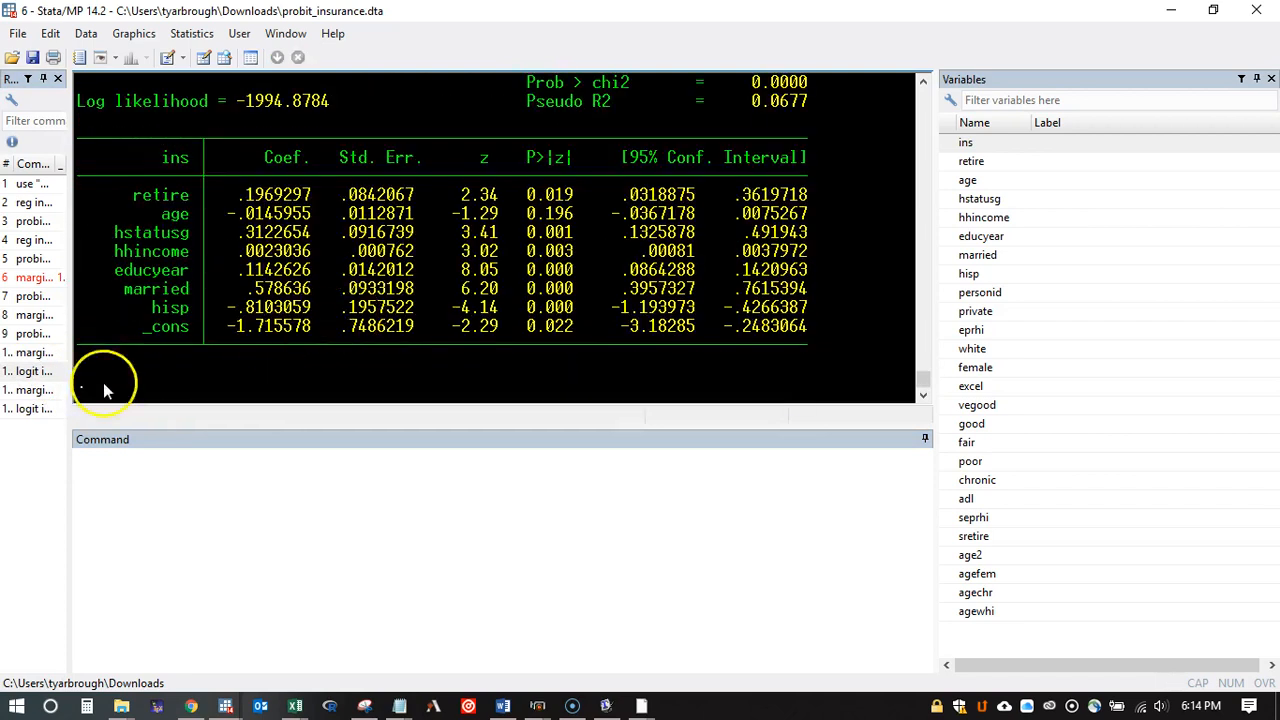
{"action": "double_click", "coordinate": [35, 390]}
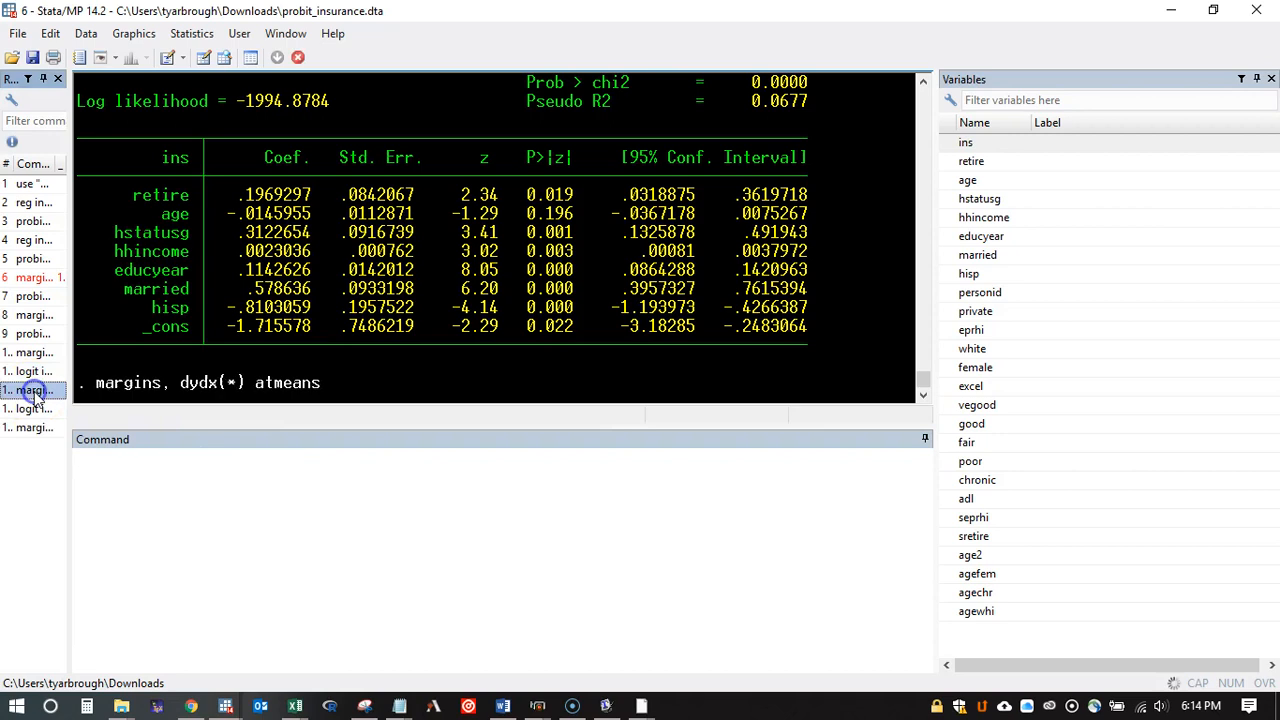
{"action": "left_click", "coordinate": [112, 400]}
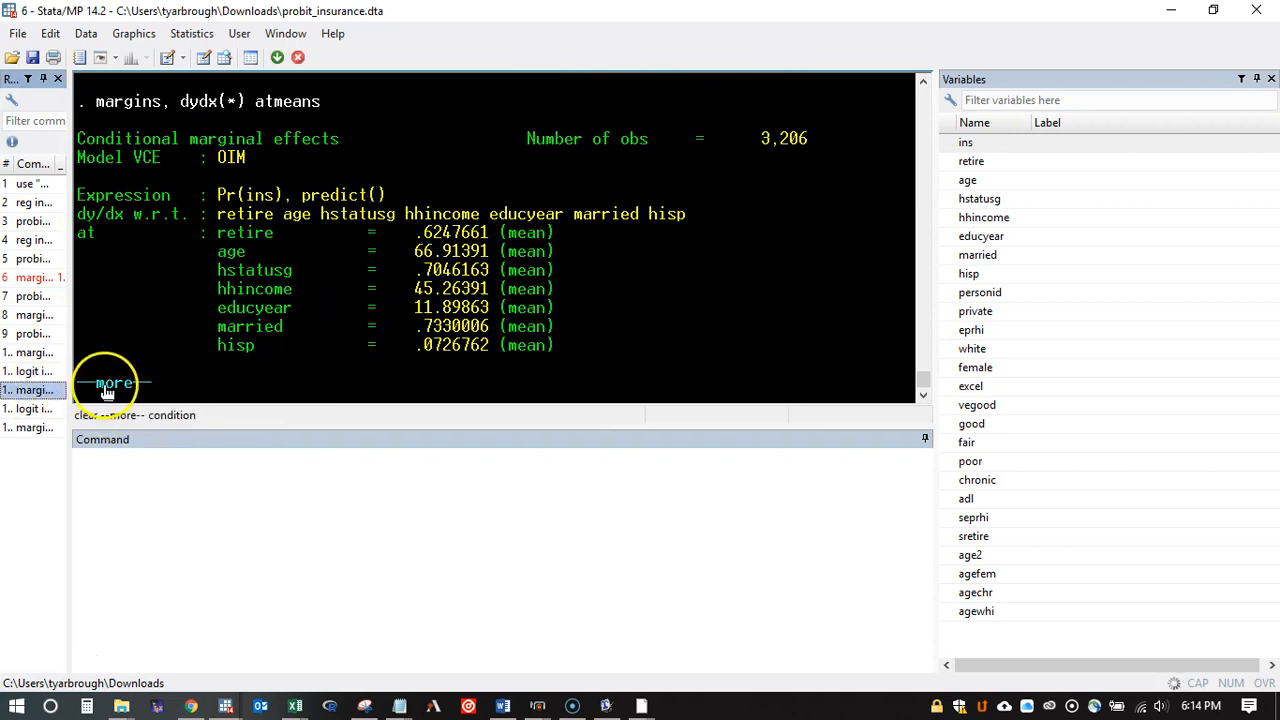
{"action": "scroll", "coordinate": [425, 280], "scroll_direction": "up", "scroll_amount": 4}
{"action": "scroll", "coordinate": [425, 282], "scroll_direction": "down", "scroll_amount": 4}
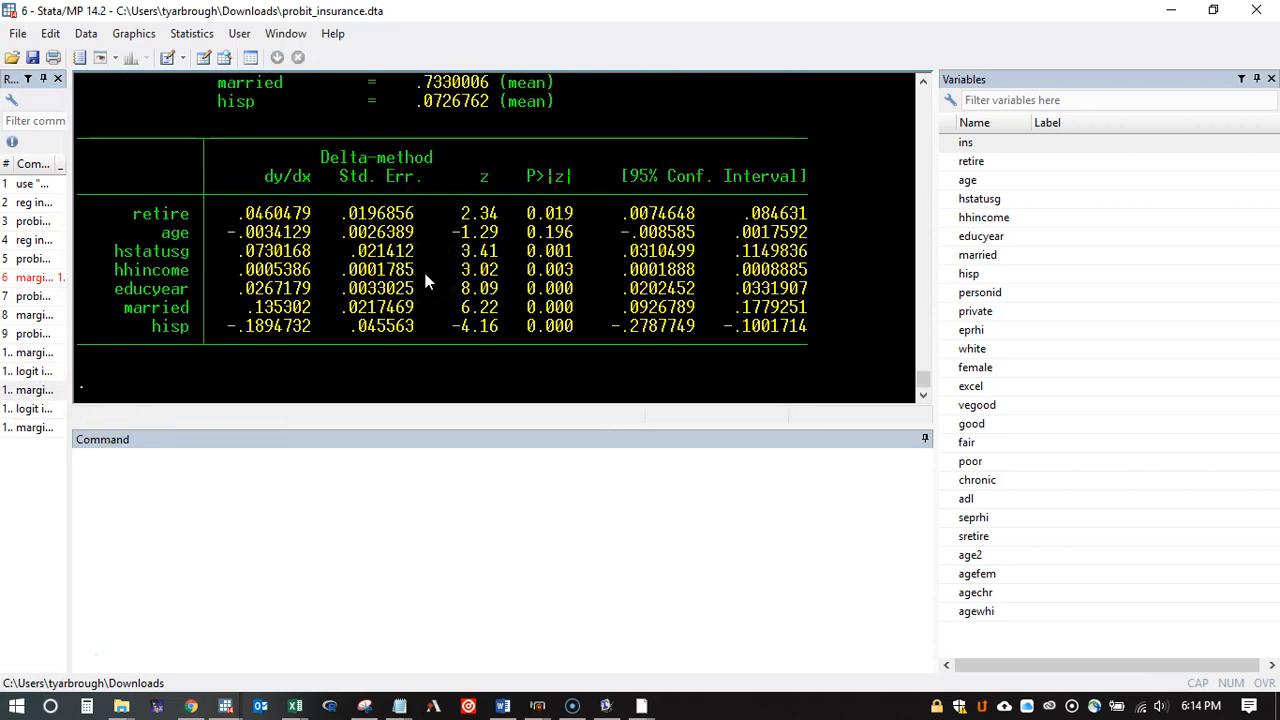
Step: Plot the logit marginal effects with "marginsplot" and maximize the resulting graph
{"action": "left_click", "coordinate": [199, 471]}
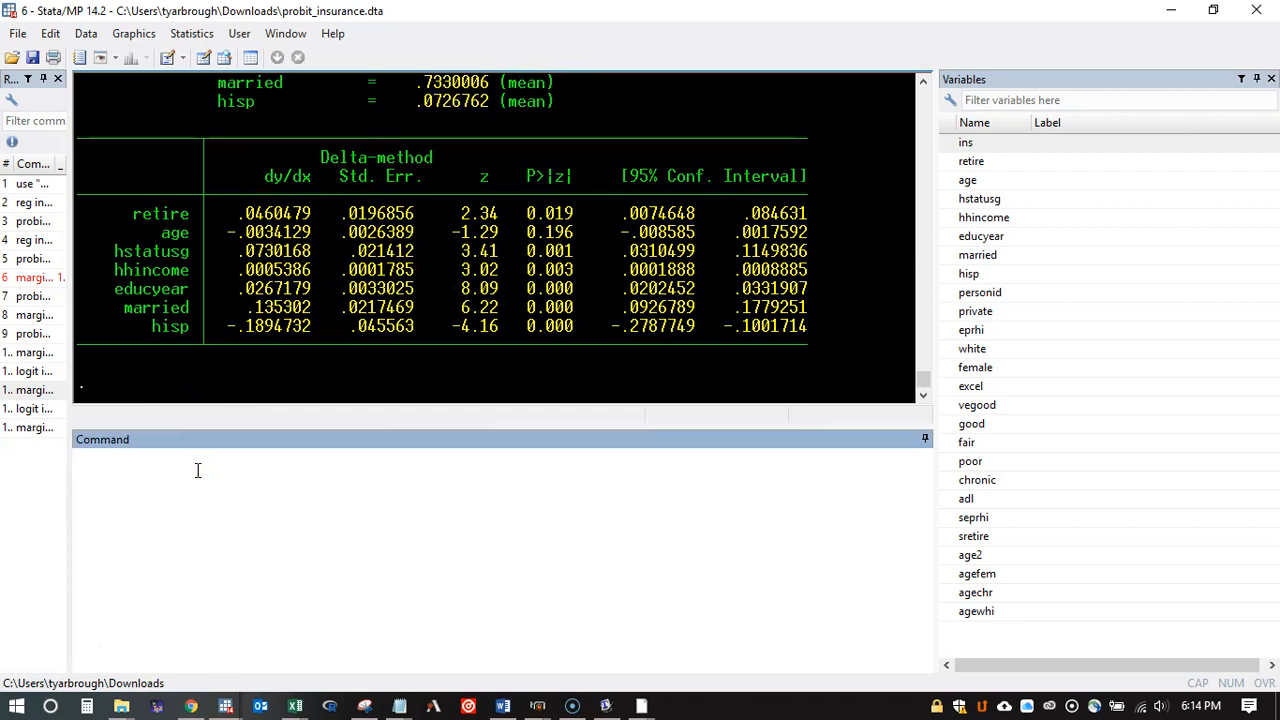
{"action": "type", "text": "marginsplot"}
{"action": "key", "text": "Return"}
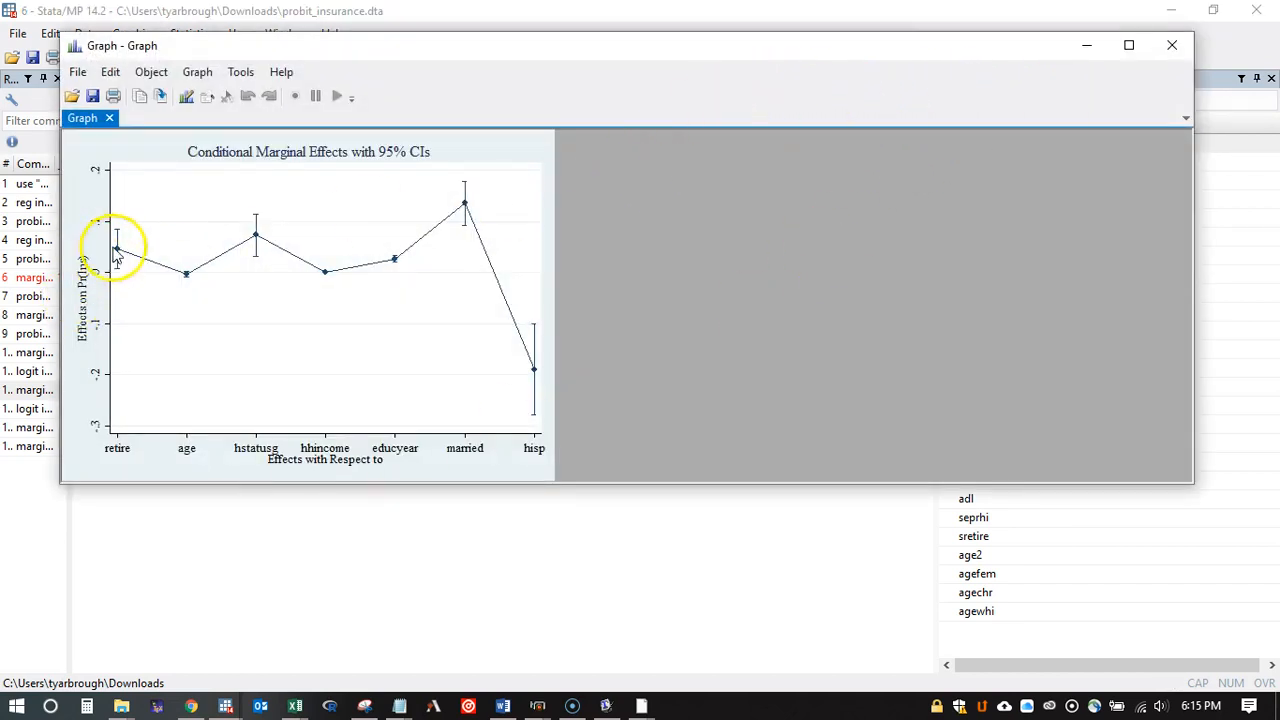
{"action": "left_click", "coordinate": [1128, 45]}
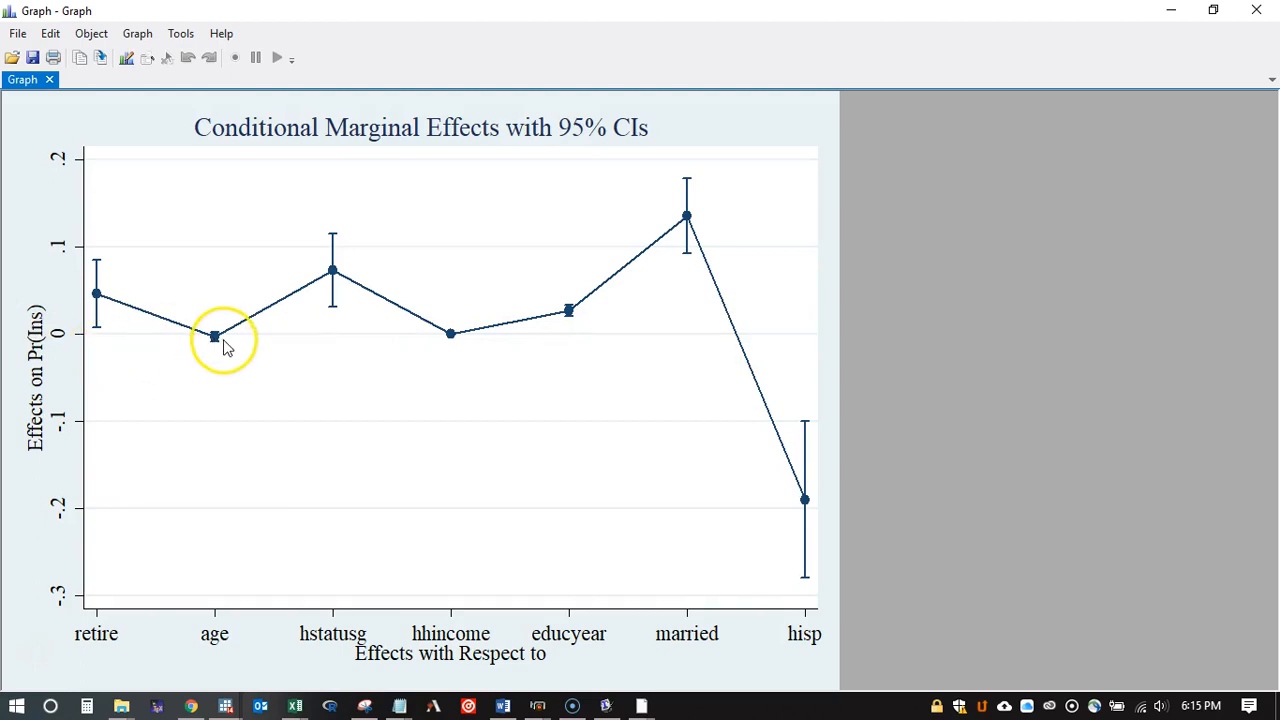
Step: Check the z statistic of age in the logit margins table, and return to the marginal effects graph
{"action": "left_click", "coordinate": [1171, 10]}
{"action": "left_click_drag", "start_coordinate": [506, 157], "coordinate": [444, 157]}
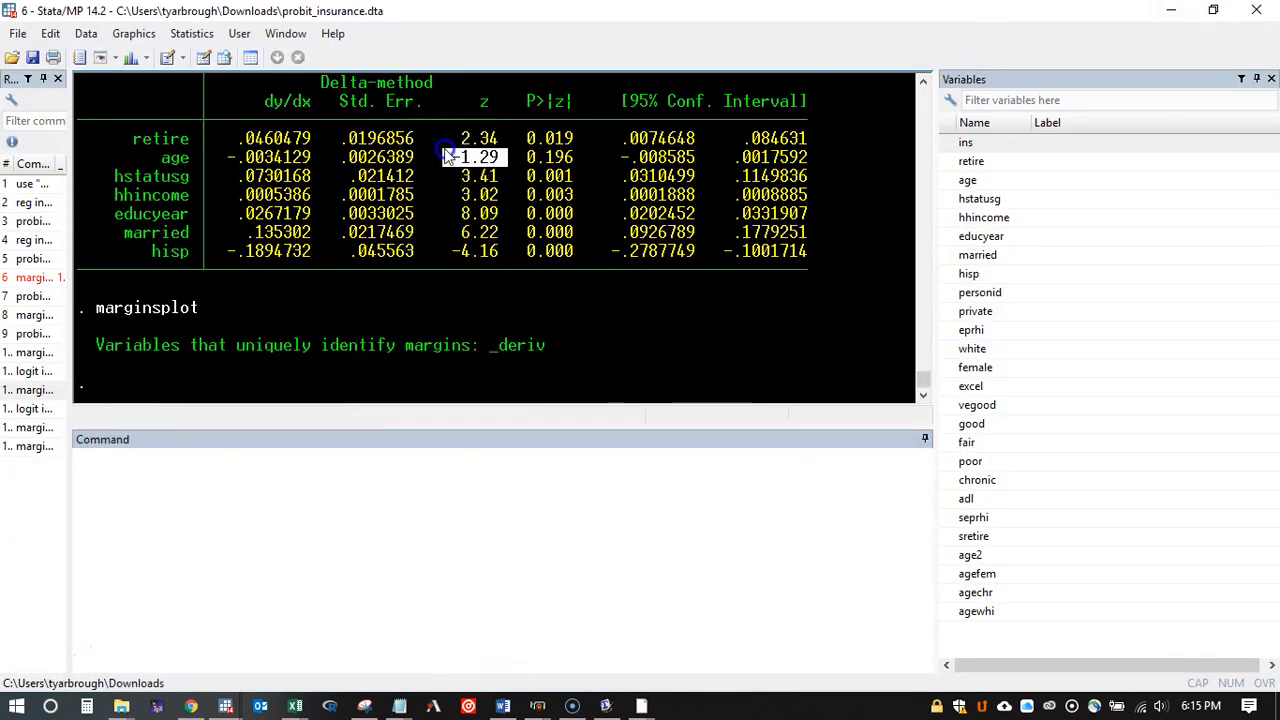
{"action": "left_click", "coordinate": [1171, 10]}
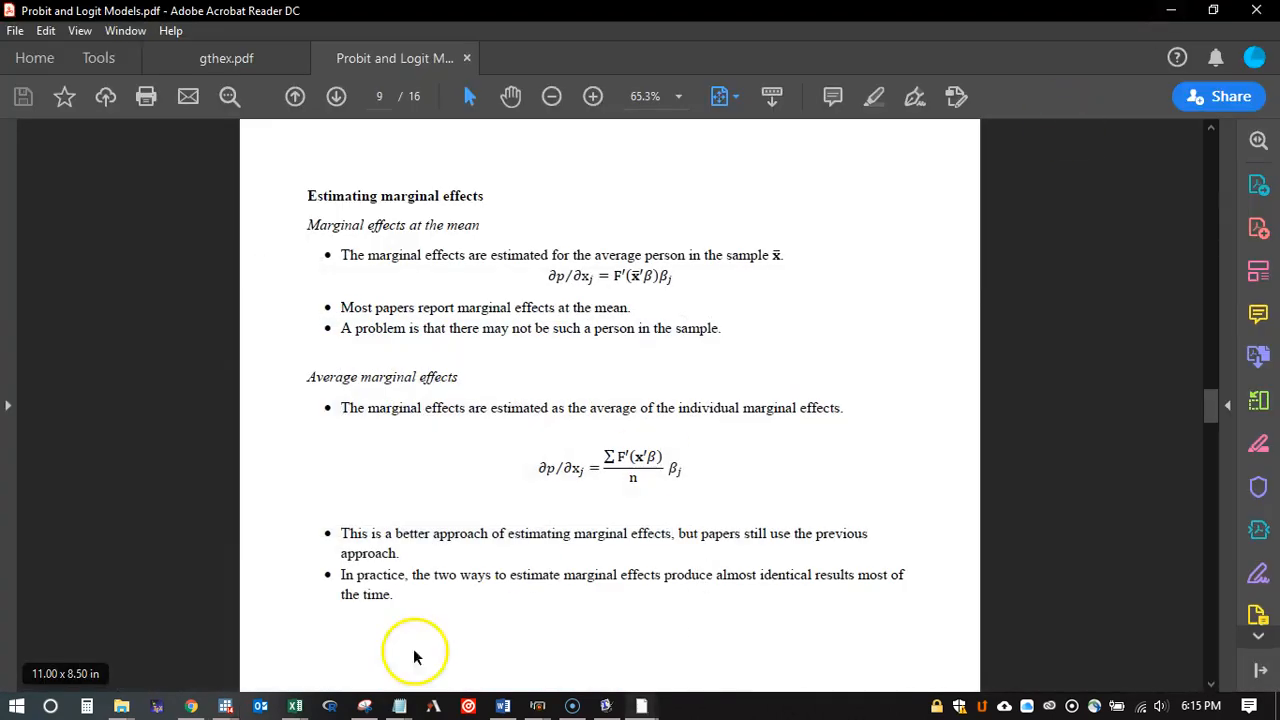
{"action": "left_click", "coordinate": [222, 706]}
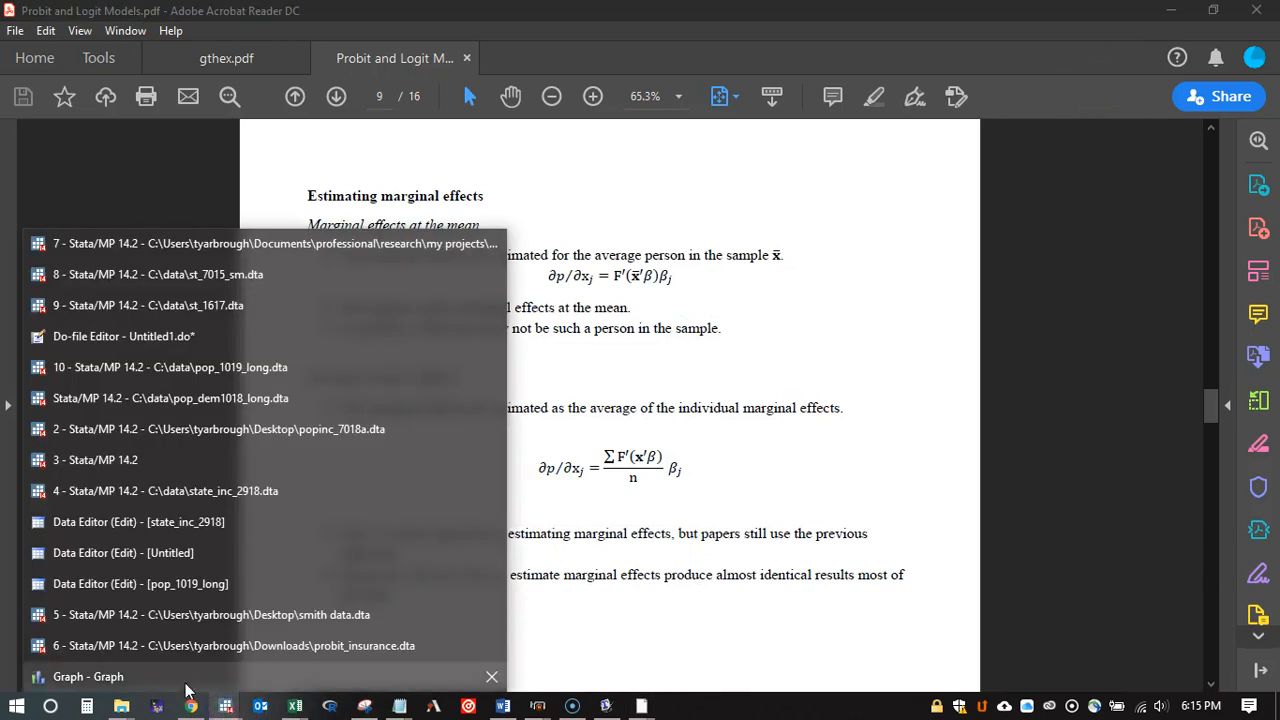
{"action": "left_click", "coordinate": [186, 684]}
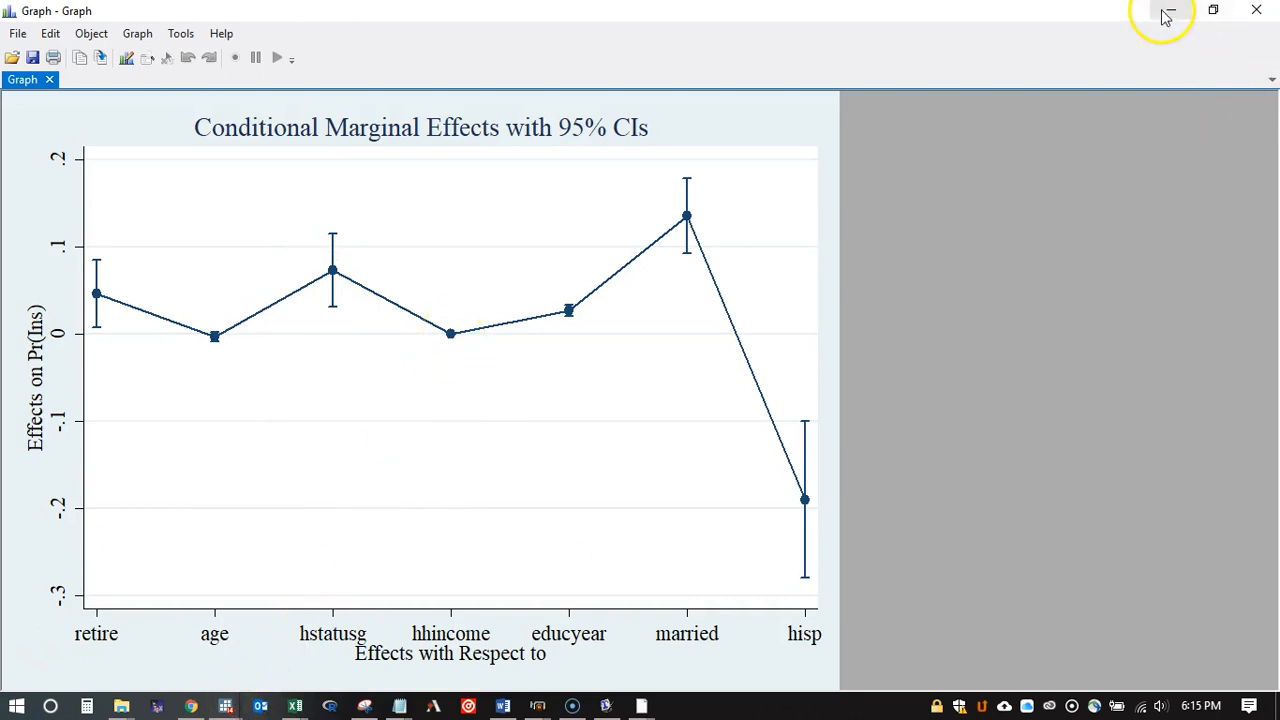
Step: Check the dy/dx value of hhincome in the logit margins table against the marginal effects graph
{"action": "mouse_move", "coordinate": [227, 702]}
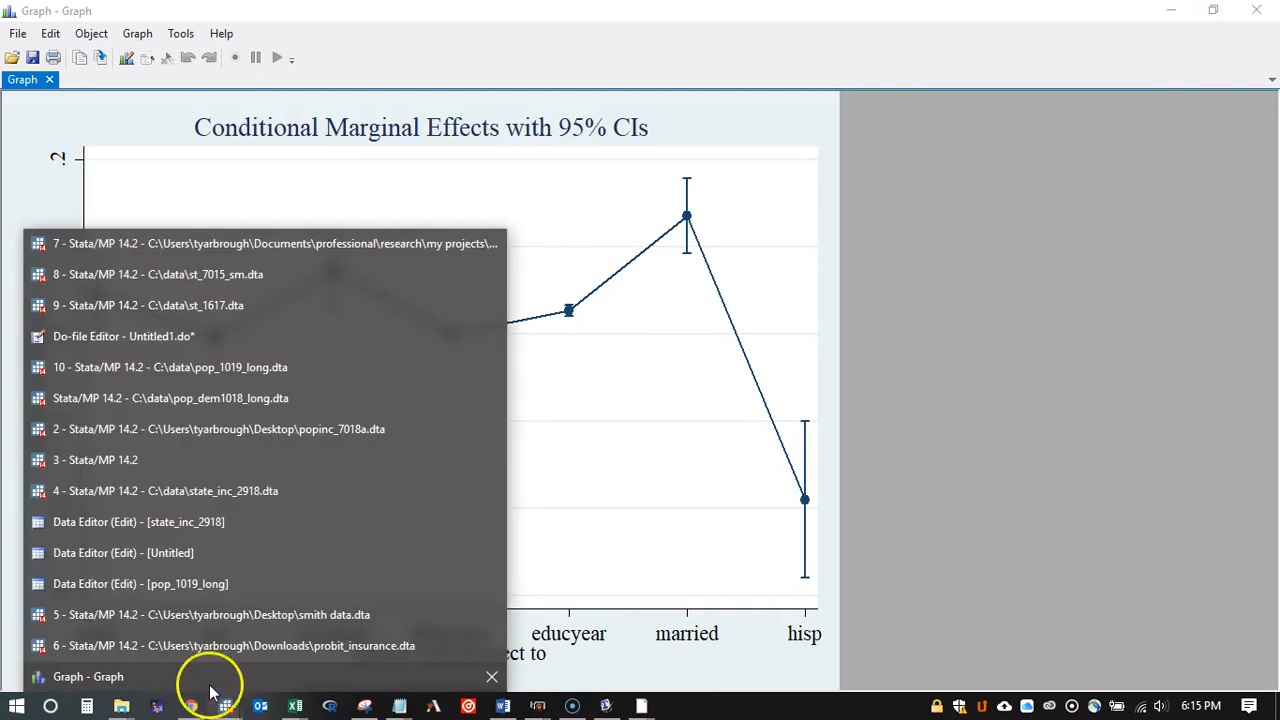
{"action": "left_click", "coordinate": [200, 645]}
{"action": "scroll", "coordinate": [480, 260], "scroll_direction": "up", "scroll_amount": 1}
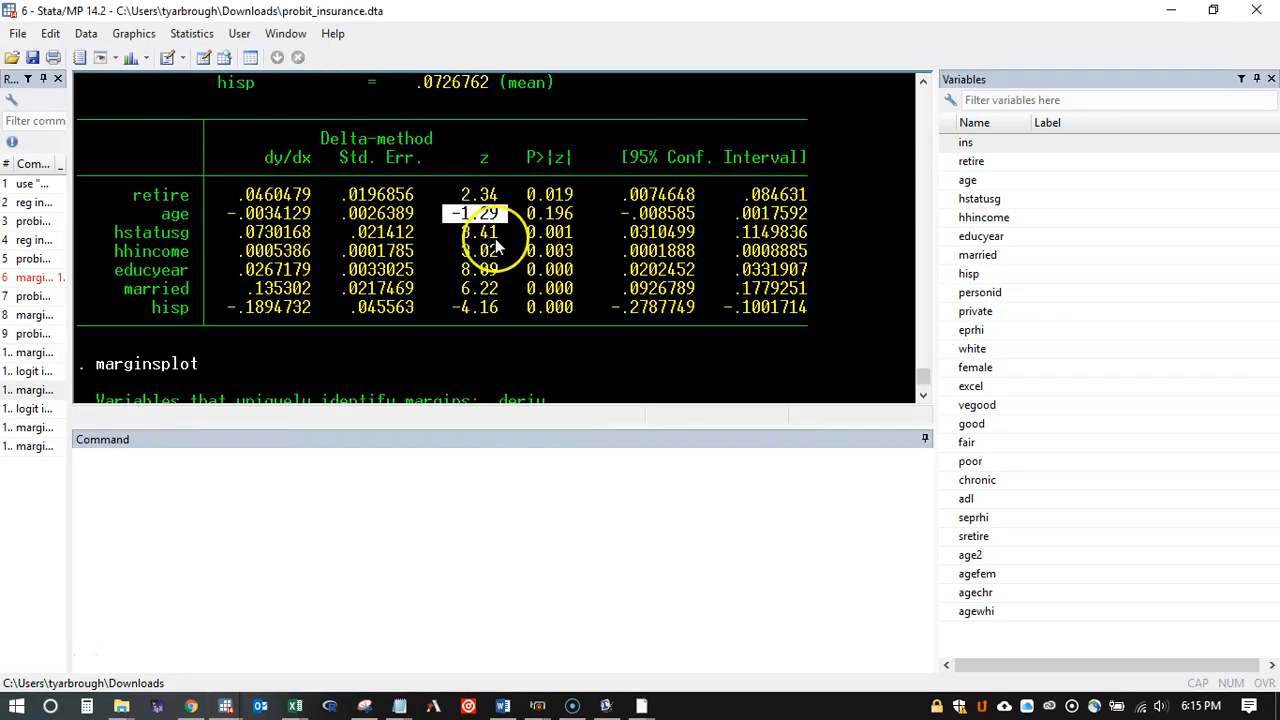
{"action": "left_click_drag", "start_coordinate": [316, 252], "coordinate": [248, 256]}
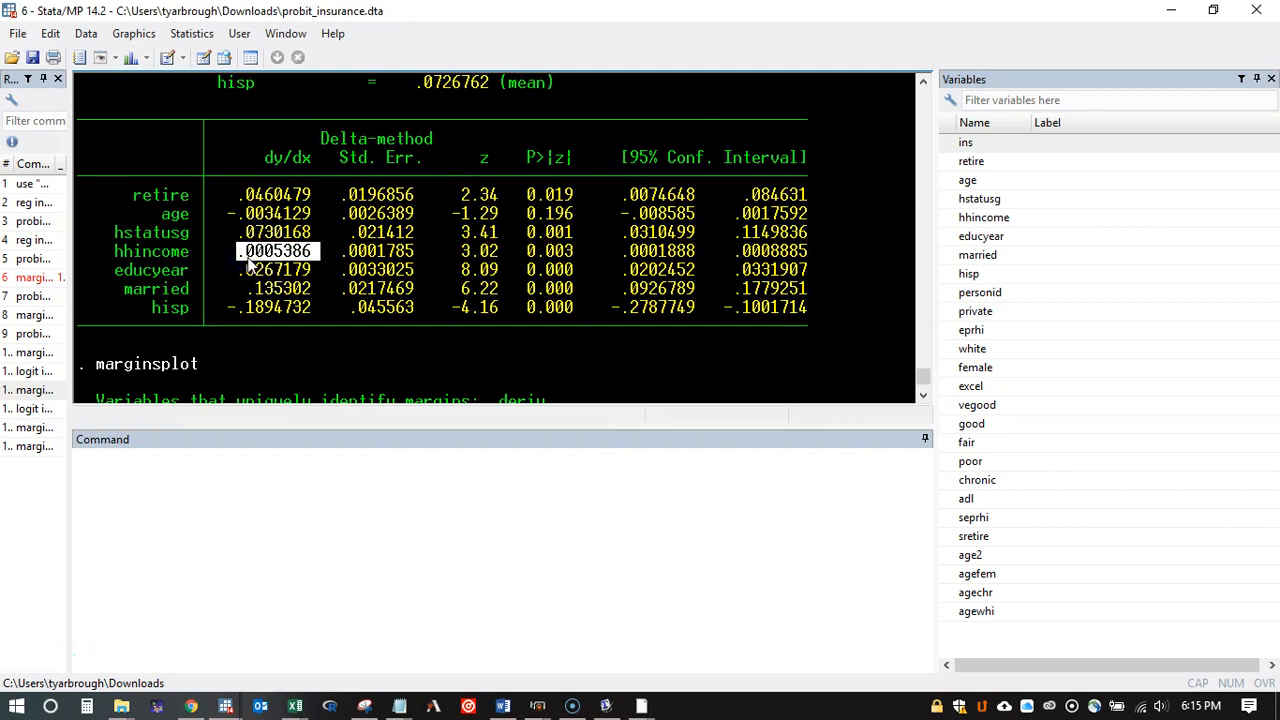
{"action": "left_click", "coordinate": [226, 704]}
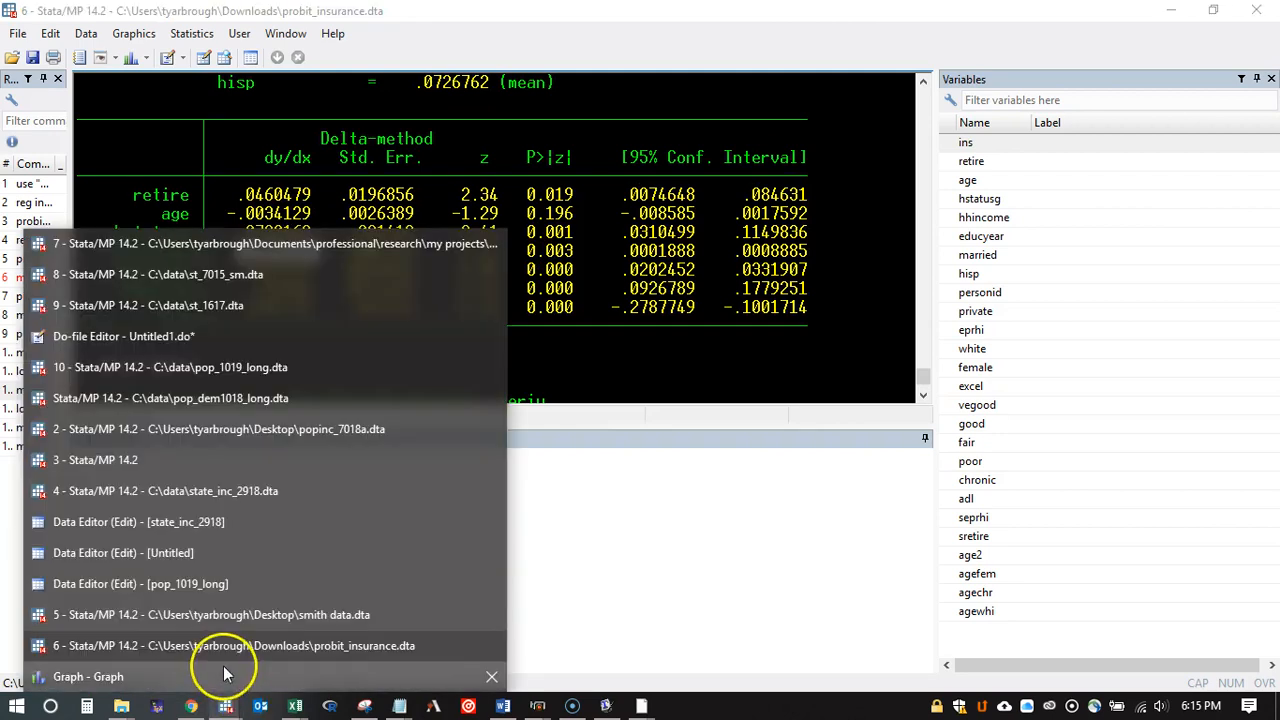
{"action": "left_click", "coordinate": [224, 675]}
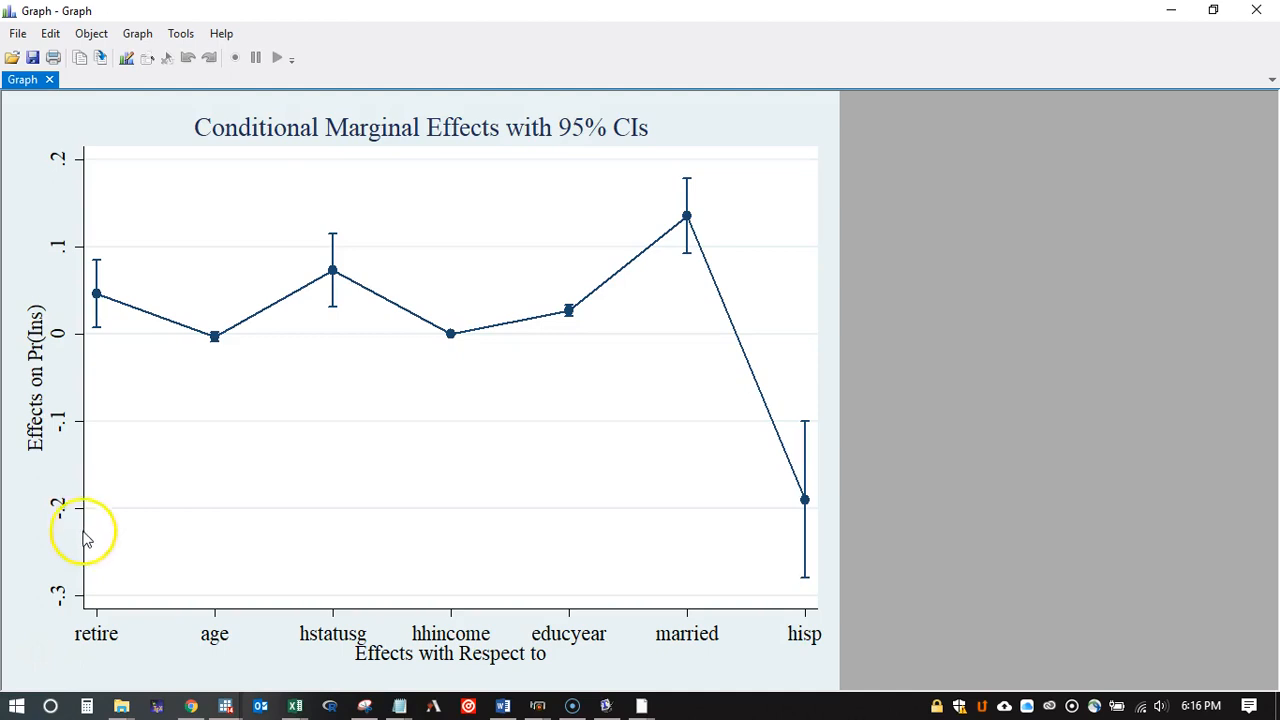
Step: Run "probit ins retire age hstatusg hhincome educyear married hisp" again and compute its effects with "margins, dydx(*) atmeans"
{"action": "scroll", "coordinate": [243, 303], "scroll_direction": "down", "scroll_amount": 1}
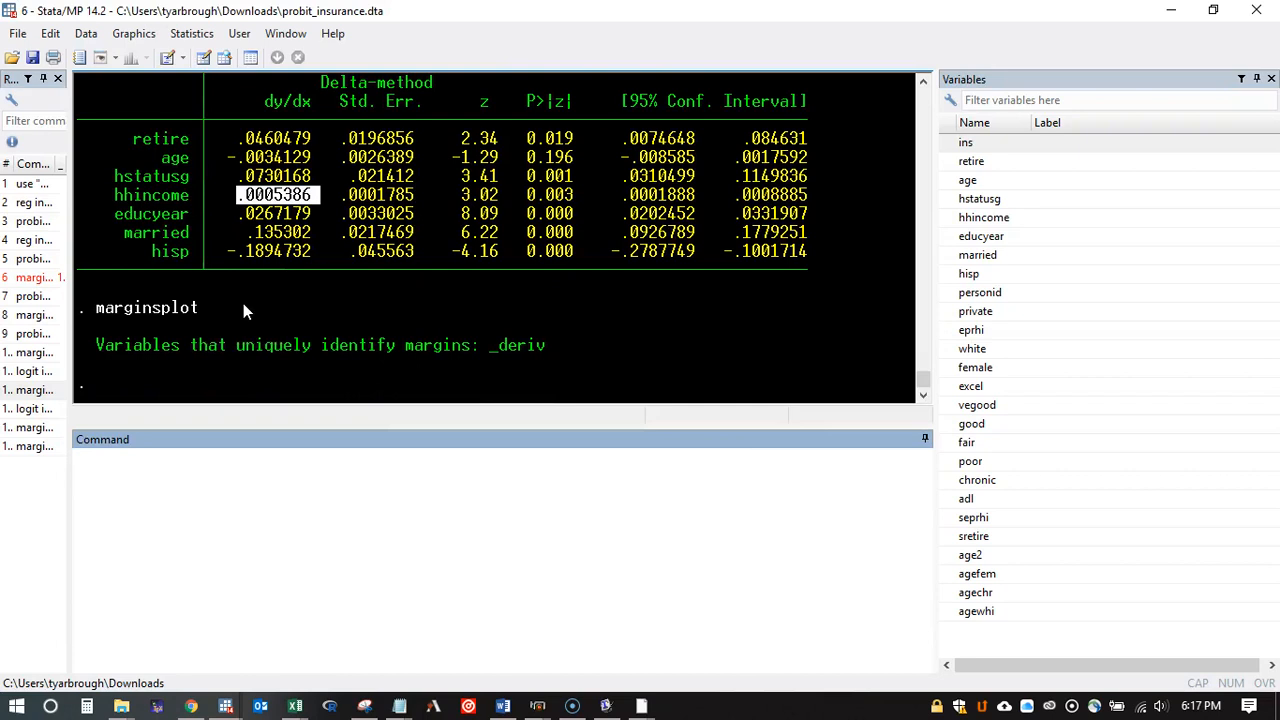
{"action": "left_click", "coordinate": [100, 476]}
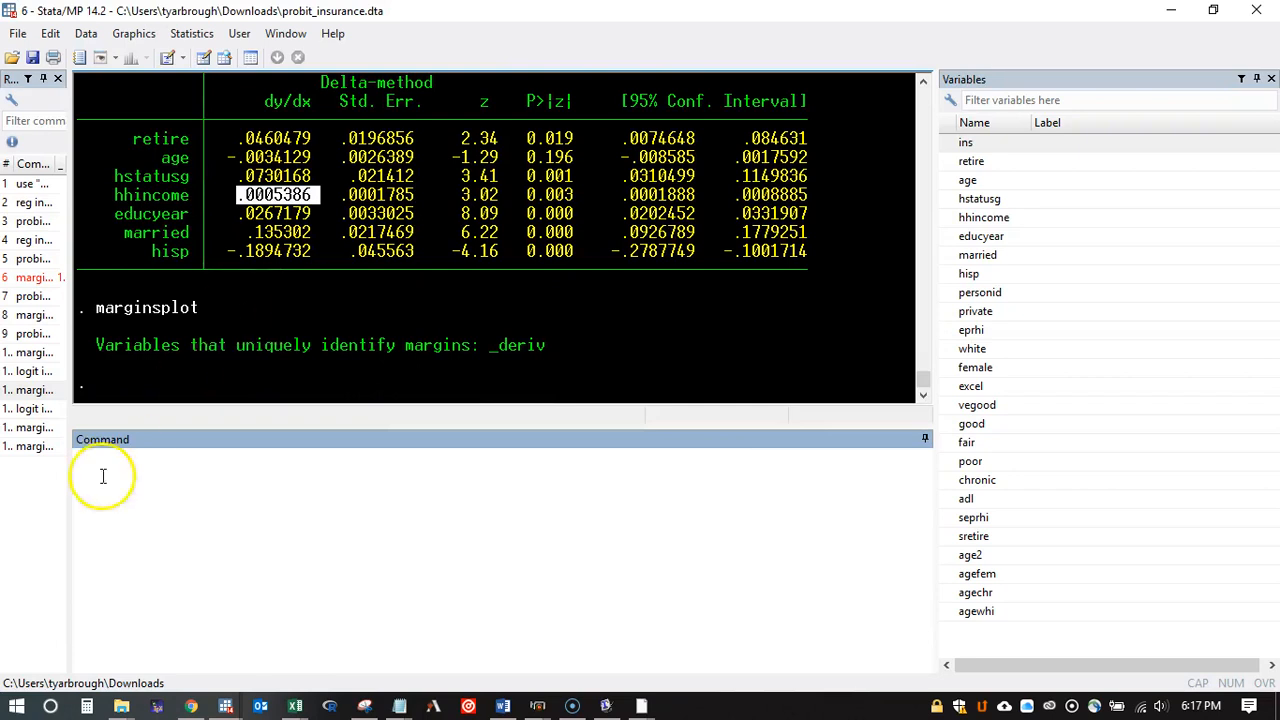
{"action": "double_click", "coordinate": [35, 340]}
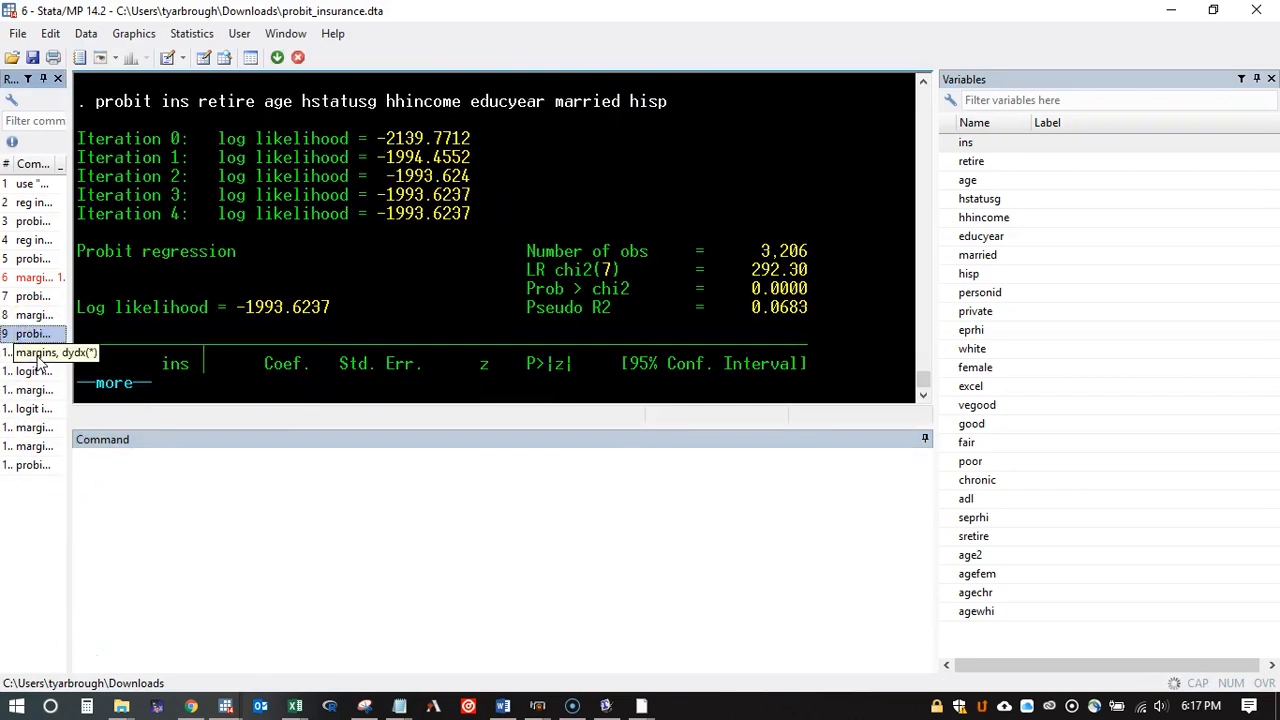
{"action": "double_click", "coordinate": [35, 316]}
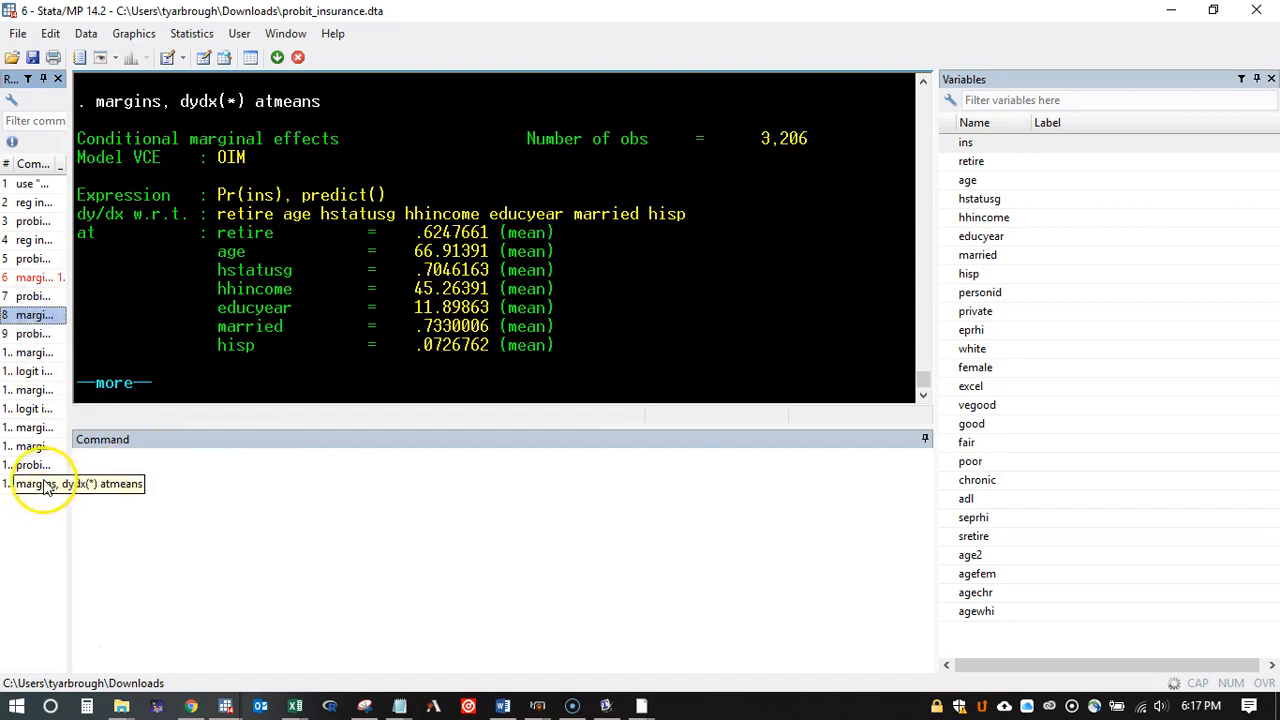
{"action": "left_click", "coordinate": [136, 383]}
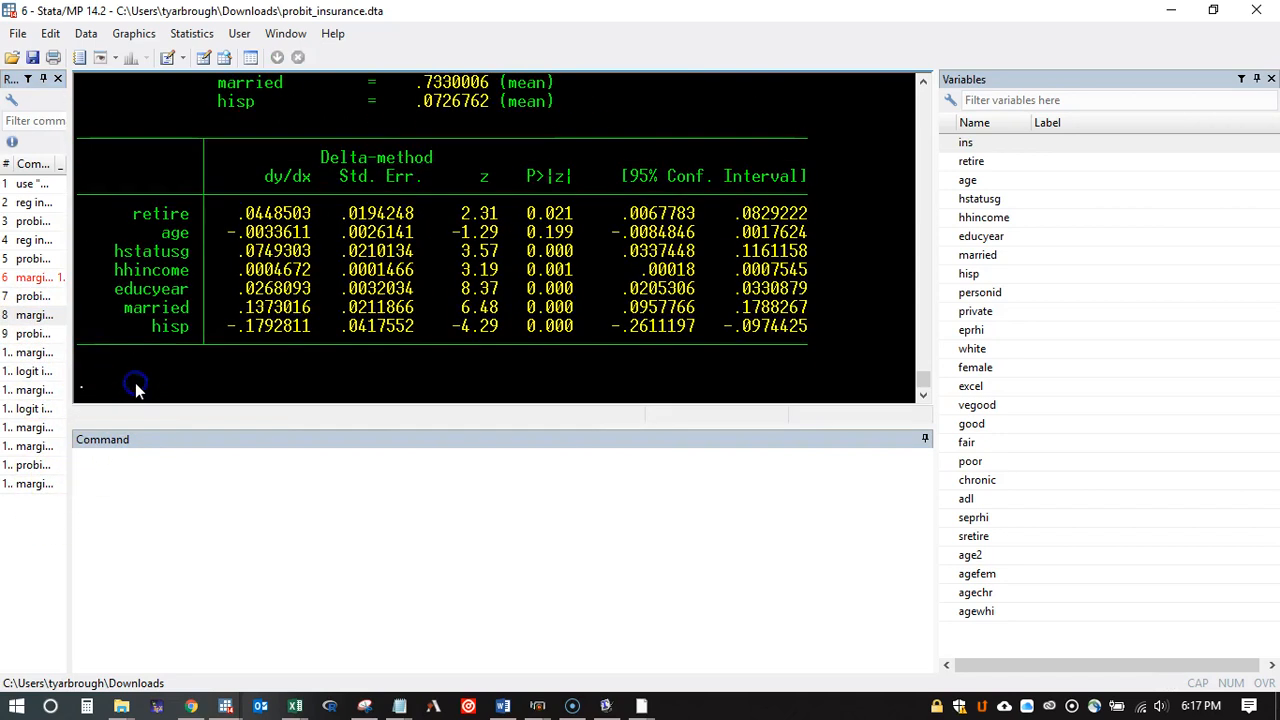
Step: Plot the probit marginal effects with "marginsplot", view the graph maximized, and close it
{"action": "left_click", "coordinate": [40, 450]}
{"action": "left_click", "coordinate": [237, 503]}
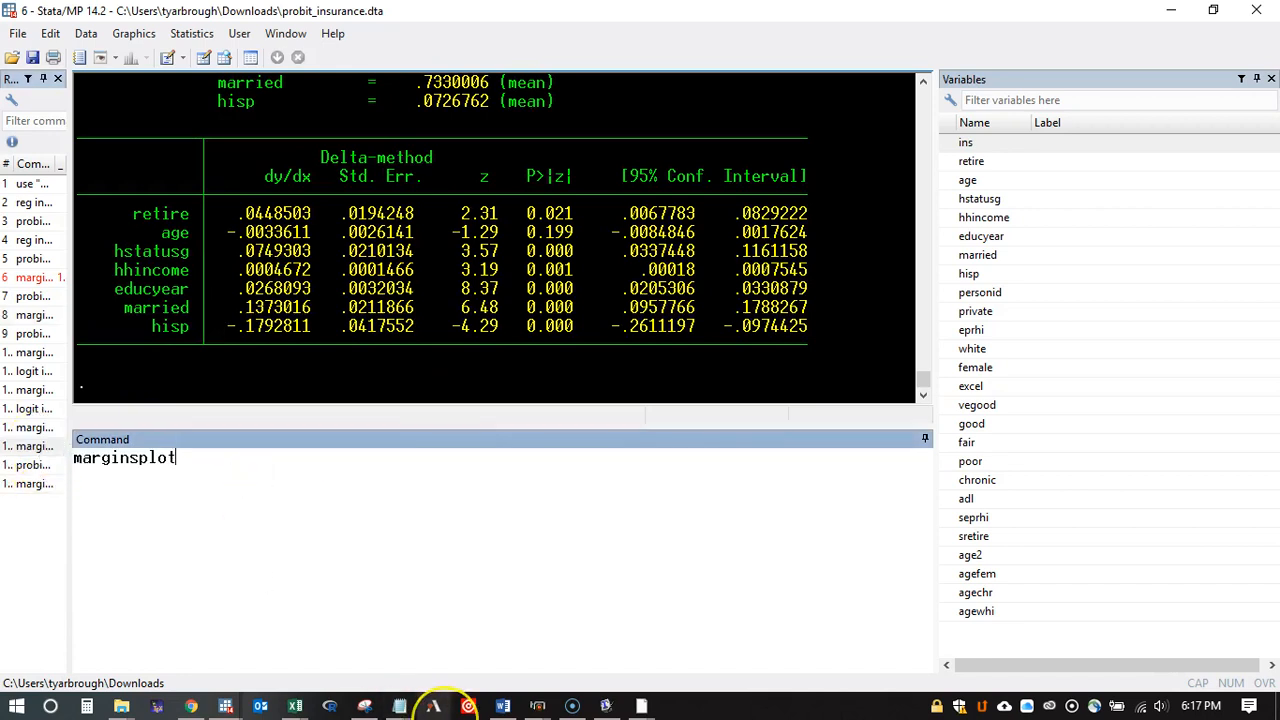
{"action": "key", "text": "Return"}
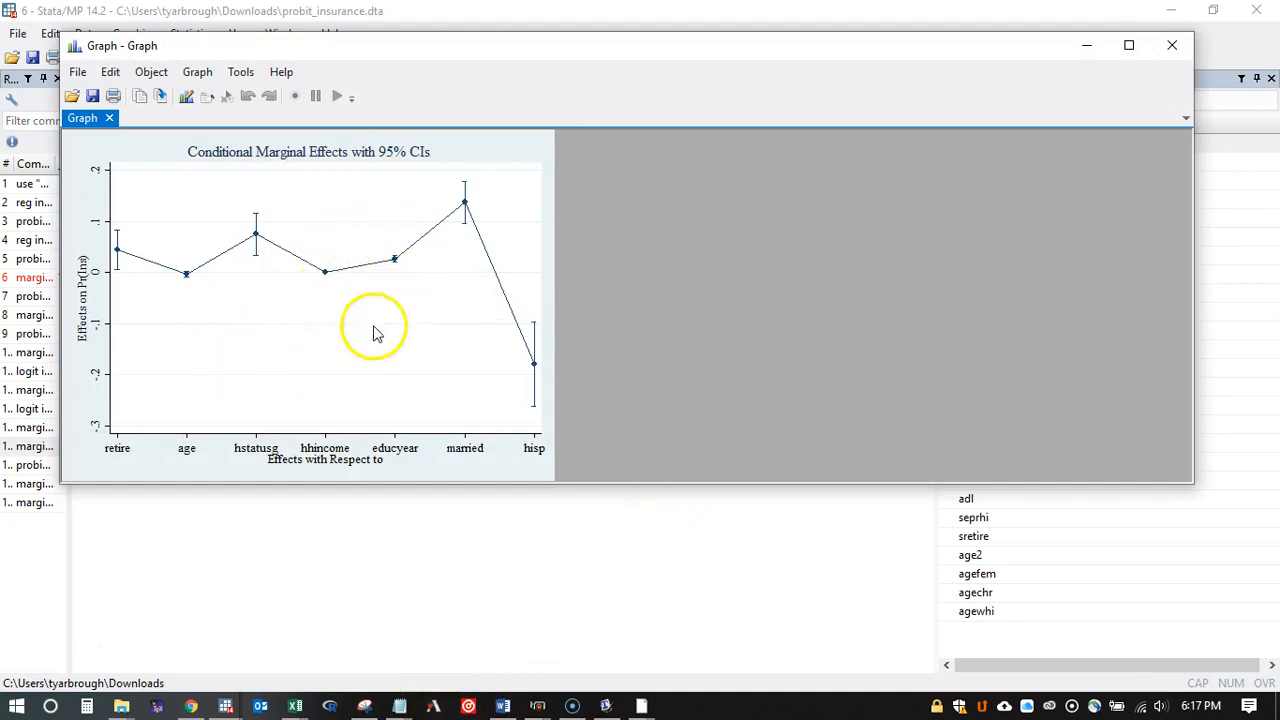
{"action": "left_click", "coordinate": [1129, 45]}
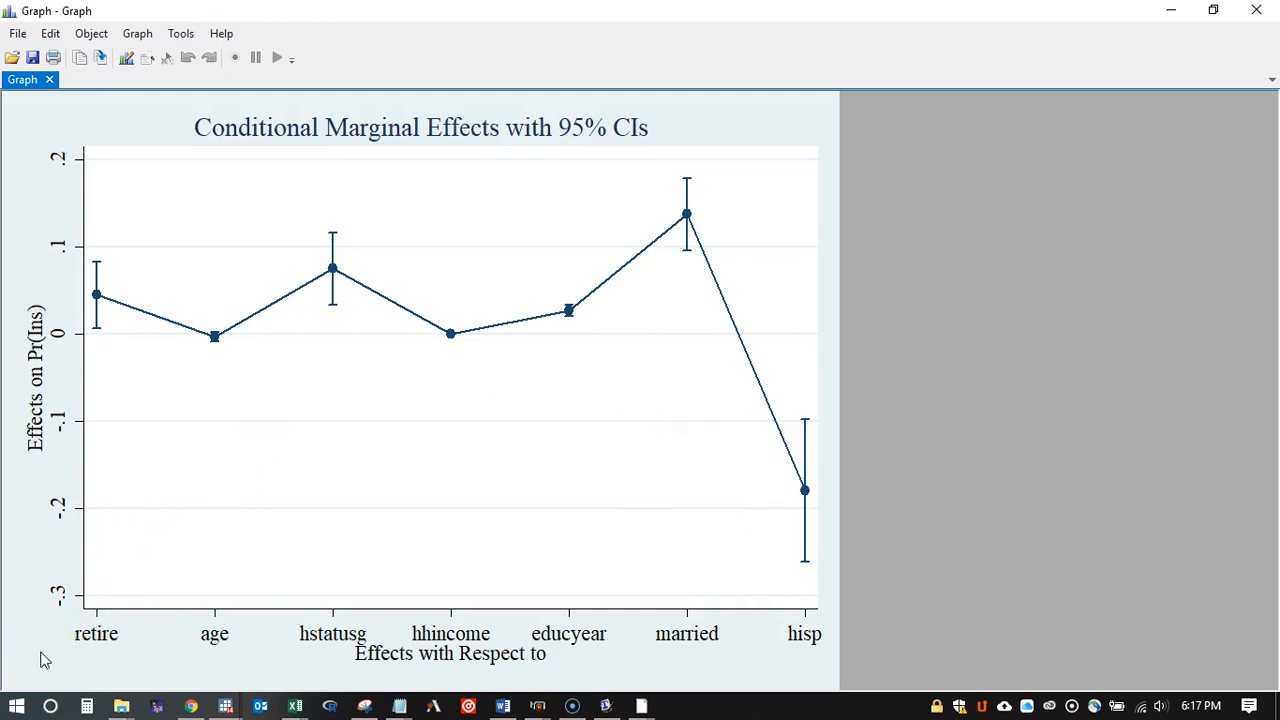
{"action": "left_click", "coordinate": [1257, 12]}
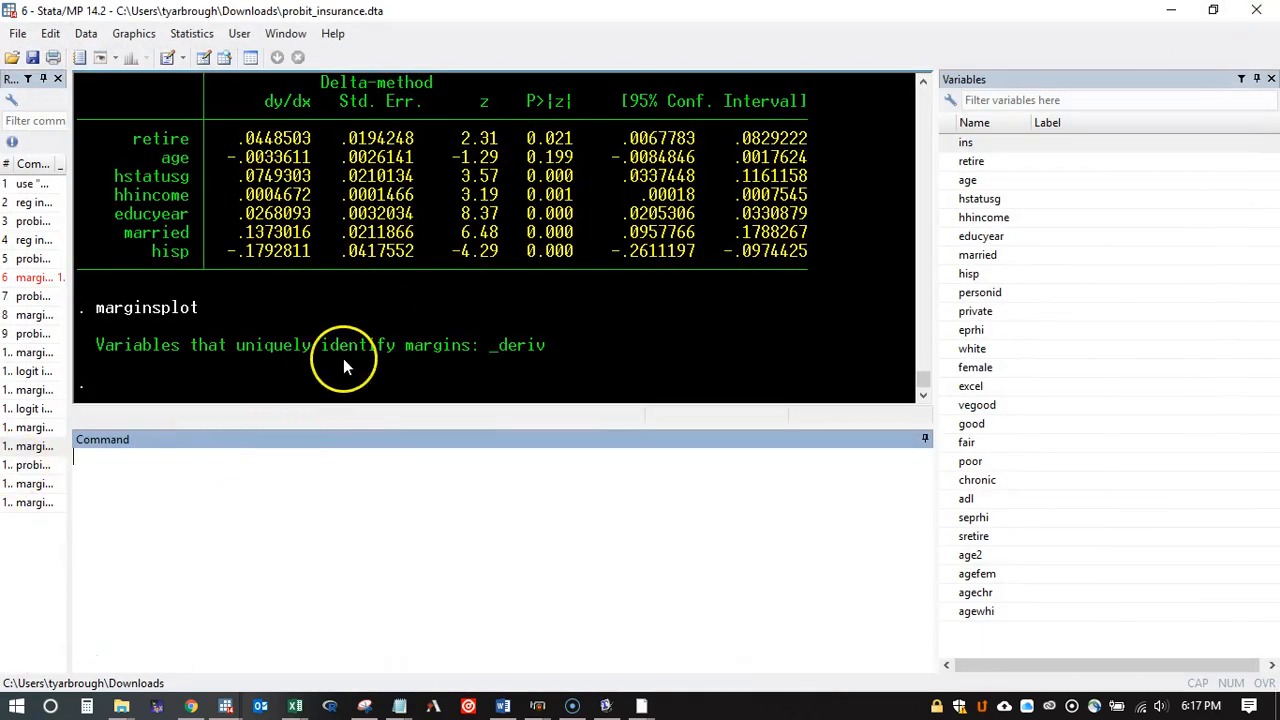
Step: Review the probit regression and its marginal effects at means, comparing them with the preceding logit marginal effects
{"action": "scroll", "coordinate": [343, 358], "scroll_direction": "up", "scroll_amount": 6}
{"action": "scroll", "coordinate": [344, 357], "scroll_direction": "up", "scroll_amount": 1}
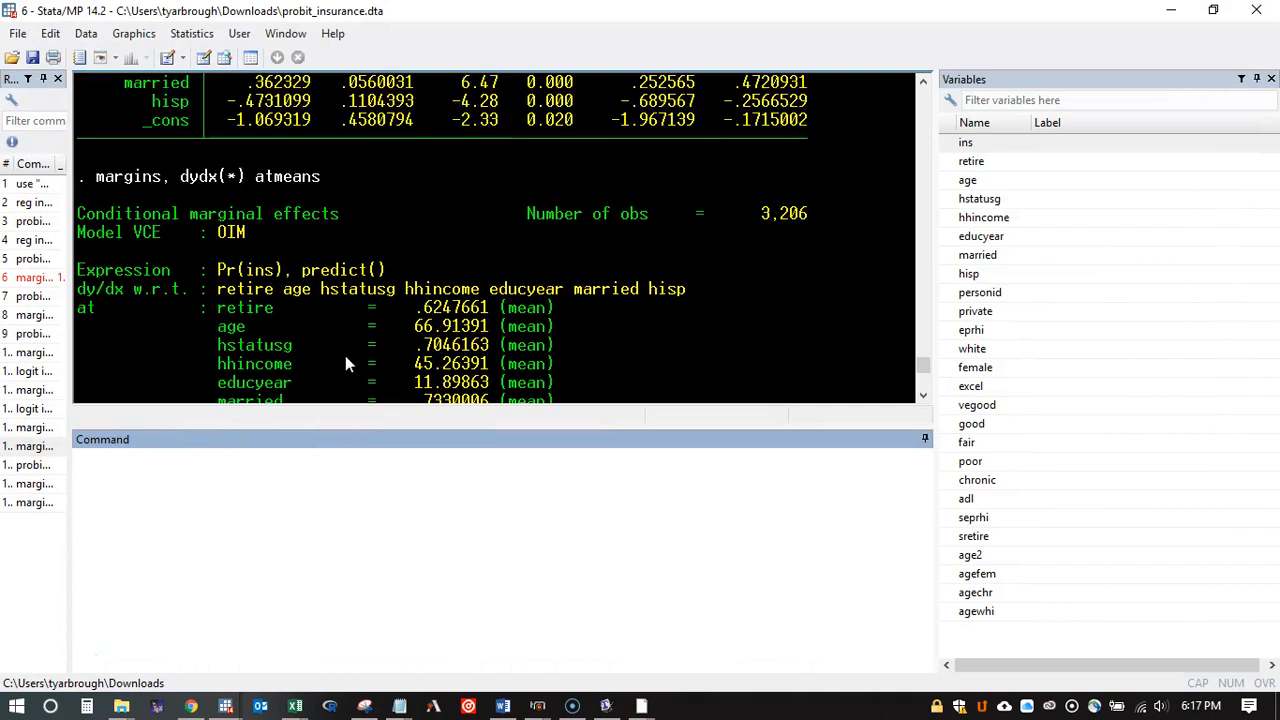
{"action": "scroll", "coordinate": [345, 355], "scroll_direction": "down", "scroll_amount": 5}
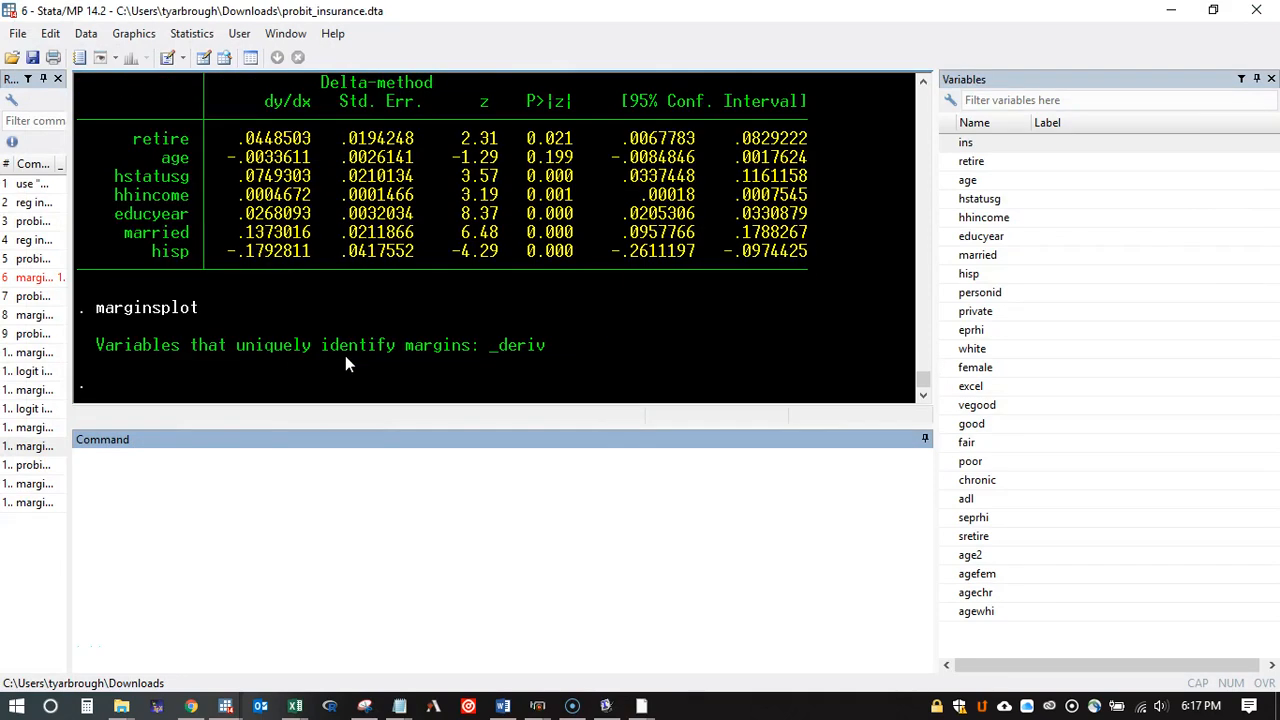
{"action": "scroll", "coordinate": [345, 357], "scroll_direction": "up", "scroll_amount": 3}
{"action": "scroll", "coordinate": [345, 355], "scroll_direction": "down", "scroll_amount": 3}
{"action": "scroll", "coordinate": [345, 355], "scroll_direction": "up", "scroll_amount": 4}
{"action": "scroll", "coordinate": [346, 362], "scroll_direction": "up", "scroll_amount": 8}
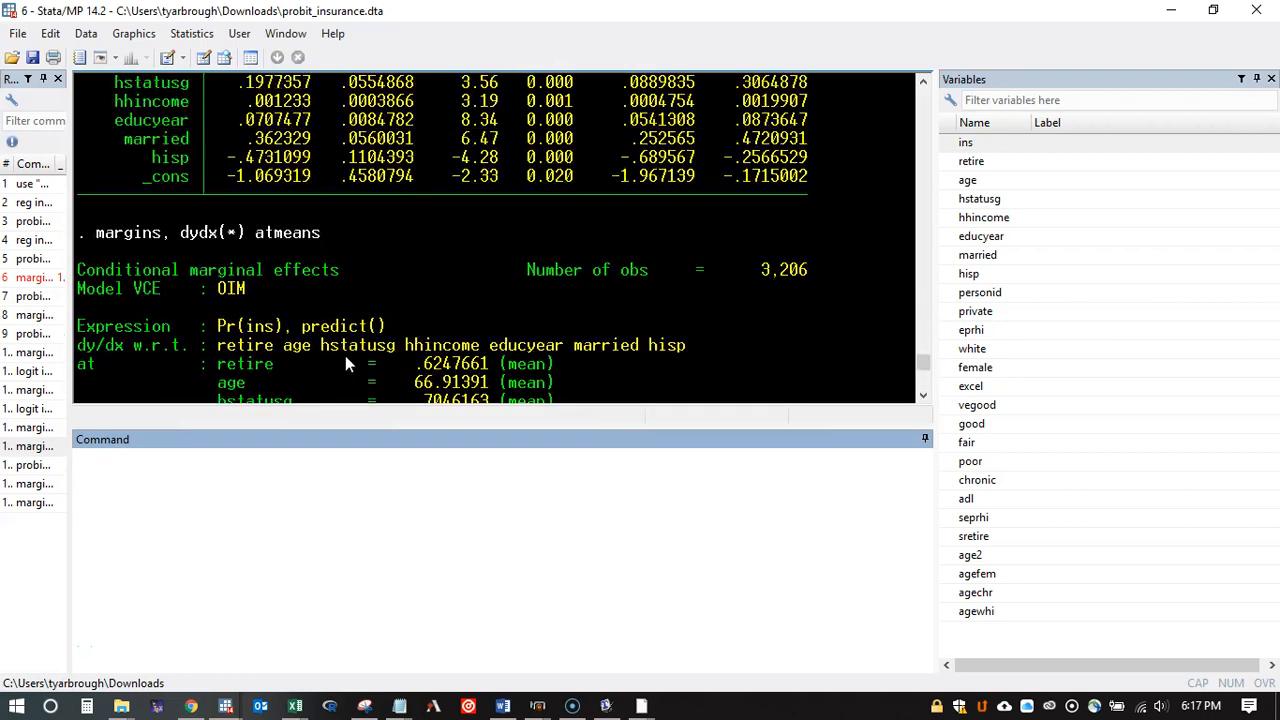
{"action": "scroll", "coordinate": [345, 355], "scroll_direction": "up", "scroll_amount": 6}
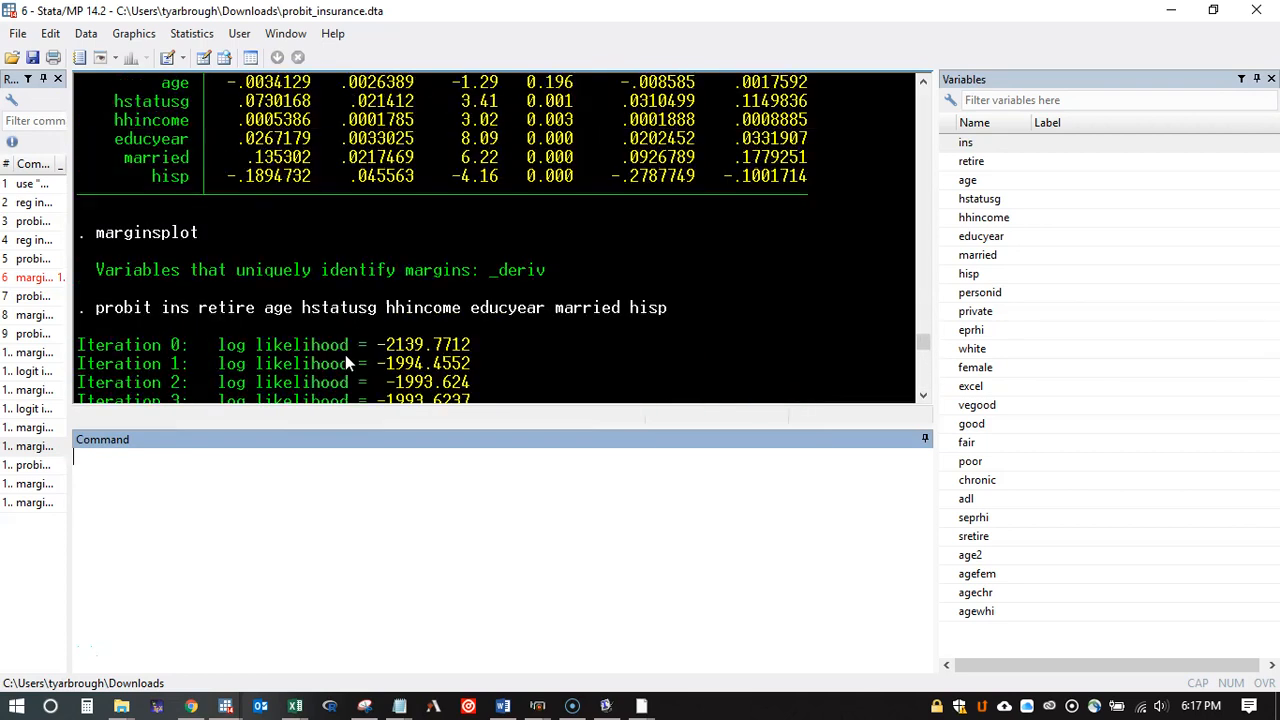
{"action": "scroll", "coordinate": [347, 362], "scroll_direction": "down", "scroll_amount": 9}
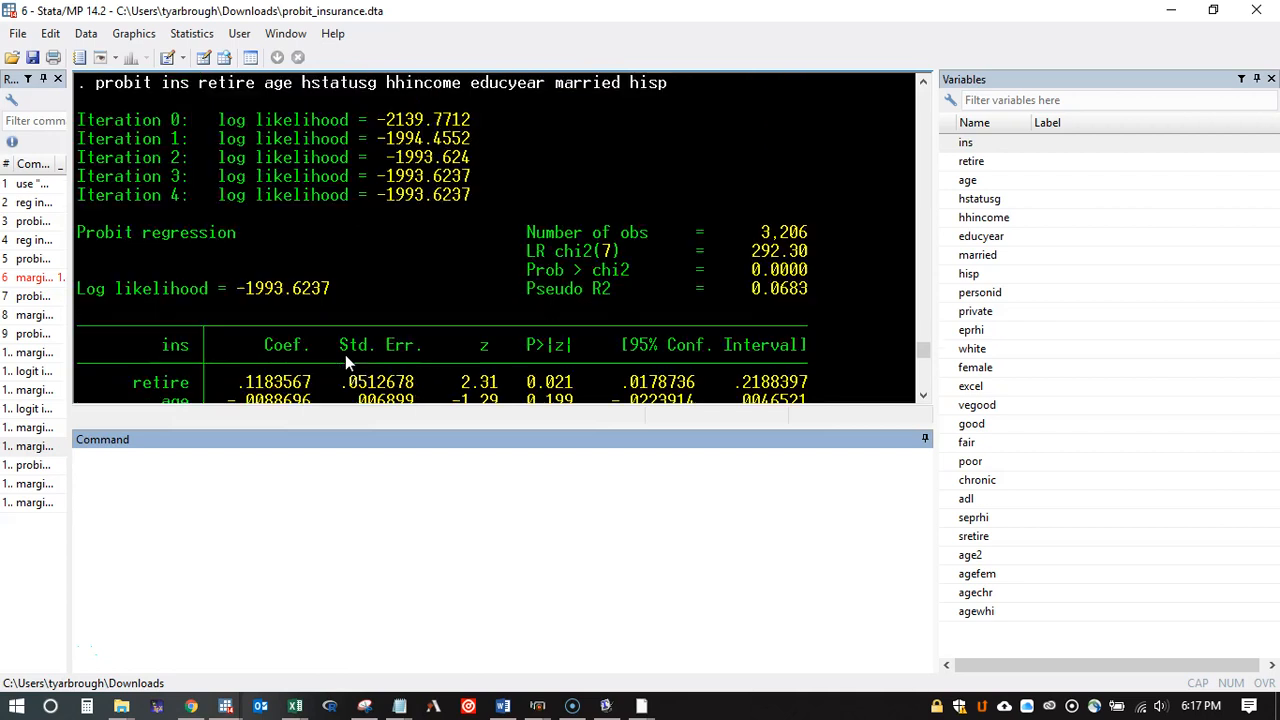
{"action": "scroll", "coordinate": [346, 362], "scroll_direction": "down", "scroll_amount": 9}
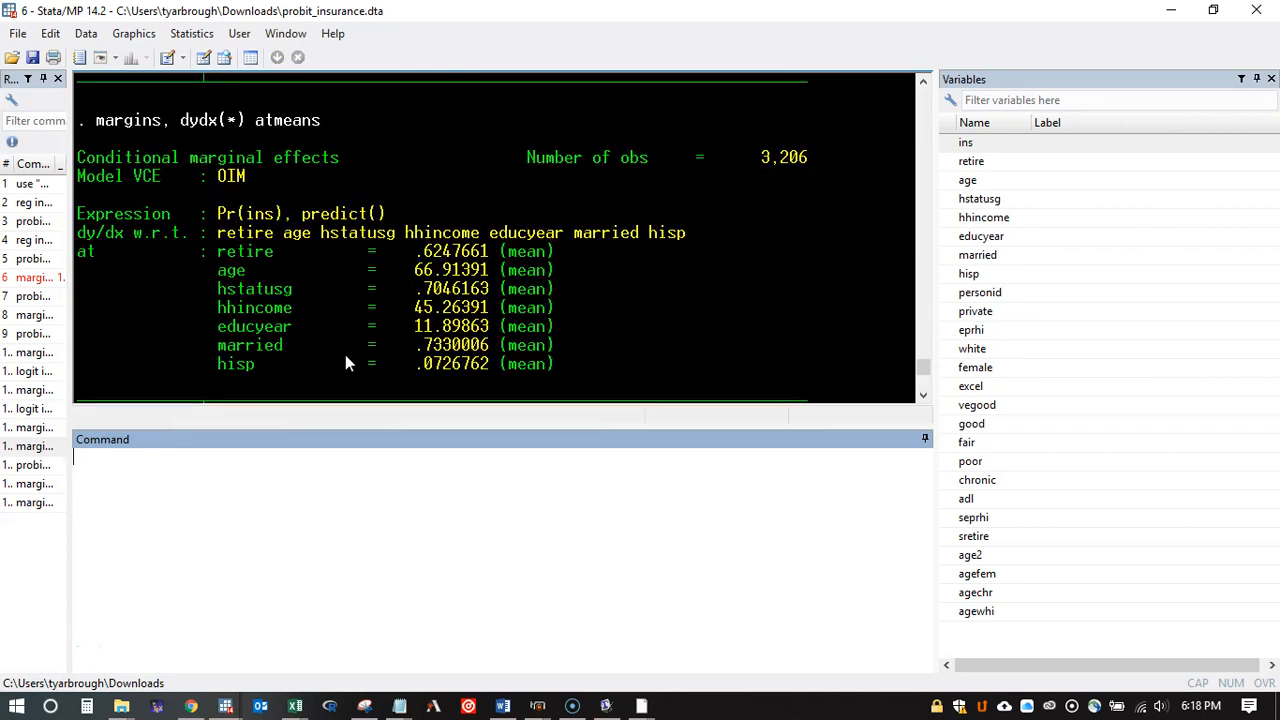
{"action": "scroll", "coordinate": [345, 354], "scroll_direction": "up", "scroll_amount": 9}
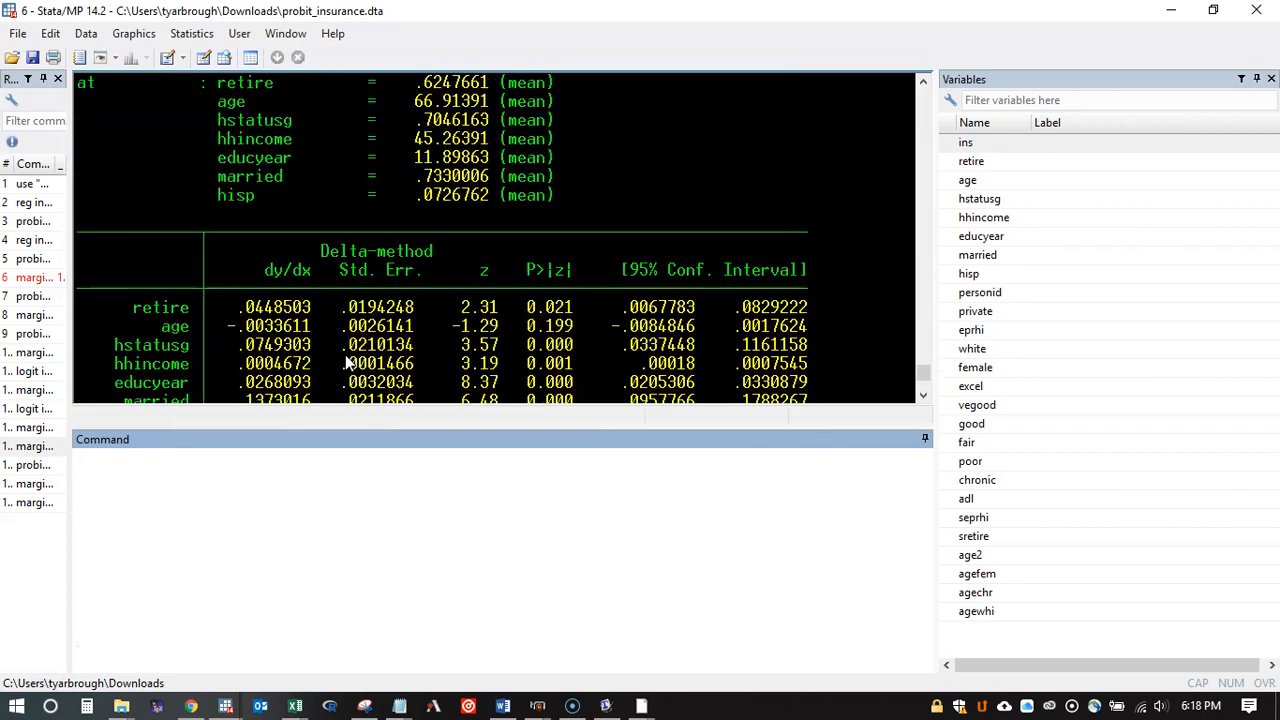
{"action": "scroll", "coordinate": [347, 363], "scroll_direction": "down", "scroll_amount": 5}
{"action": "scroll", "coordinate": [345, 362], "scroll_direction": "down", "scroll_amount": 4}
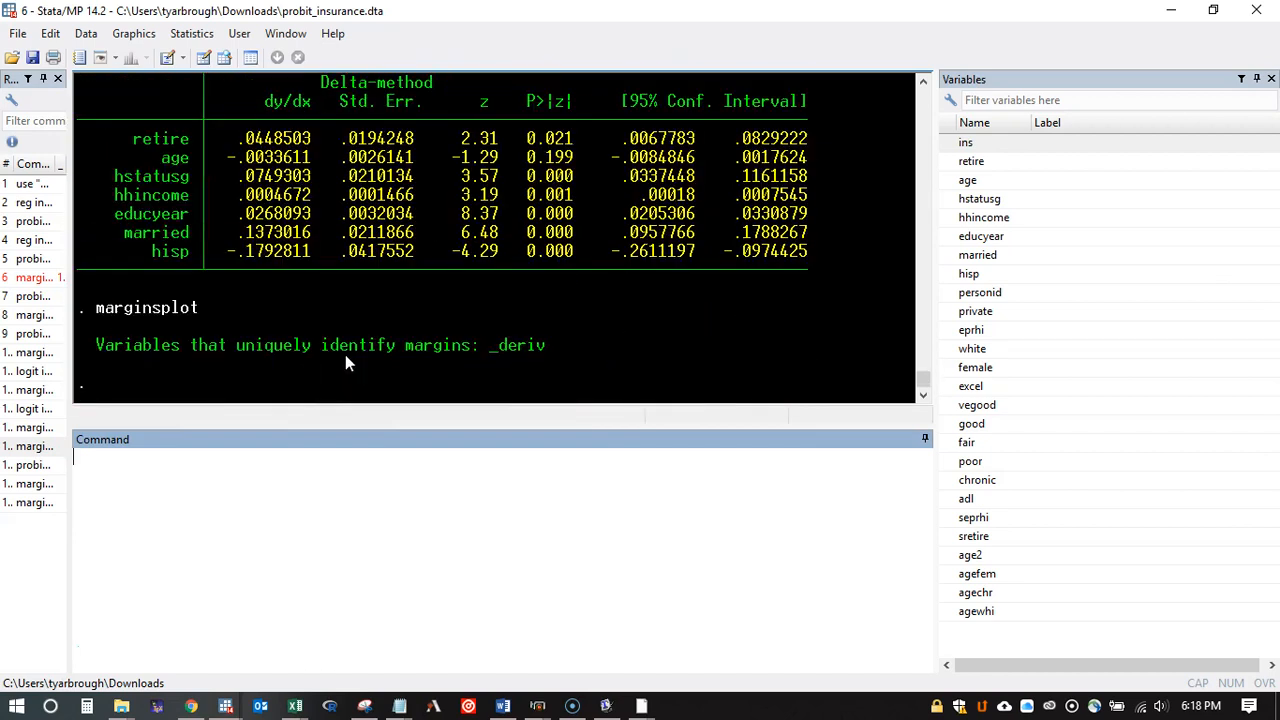